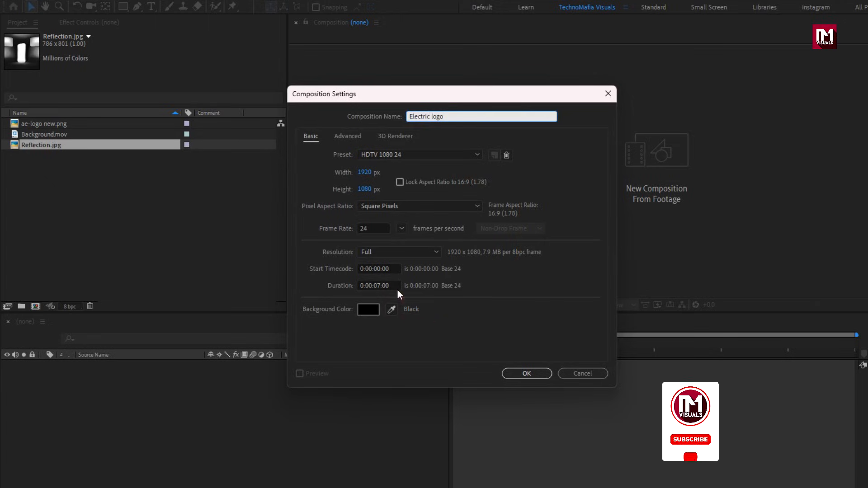
# Create the 1920 x 1080, 7-second composition "Electric logo" and place ae-logo new.png in it at 28% scale.
pyautogui.click(526, 374)
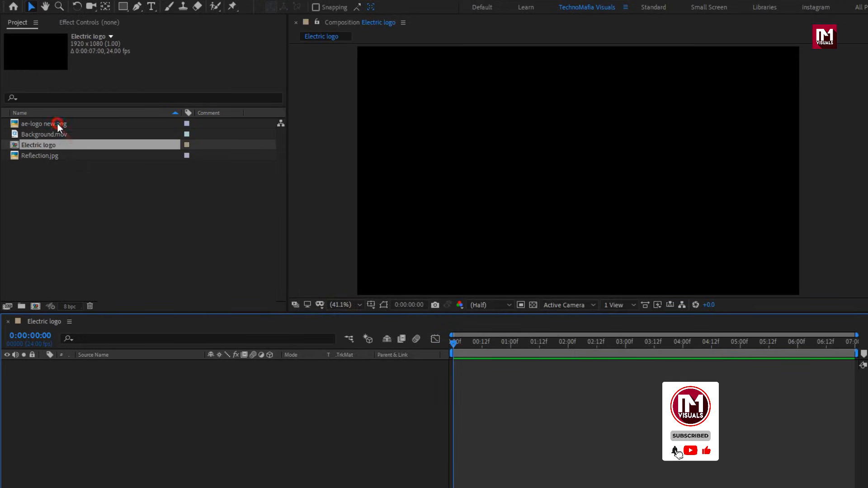
pyautogui.moveTo(58, 123); pyautogui.dragTo(129, 381)
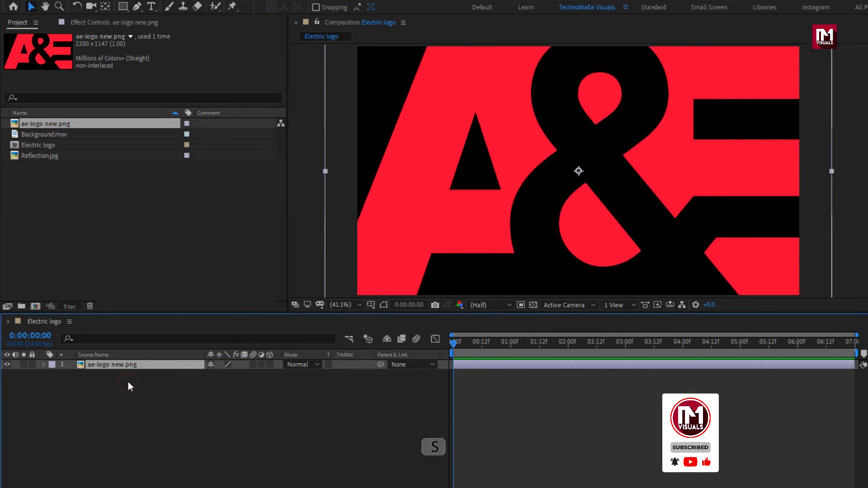
pyautogui.press('s')
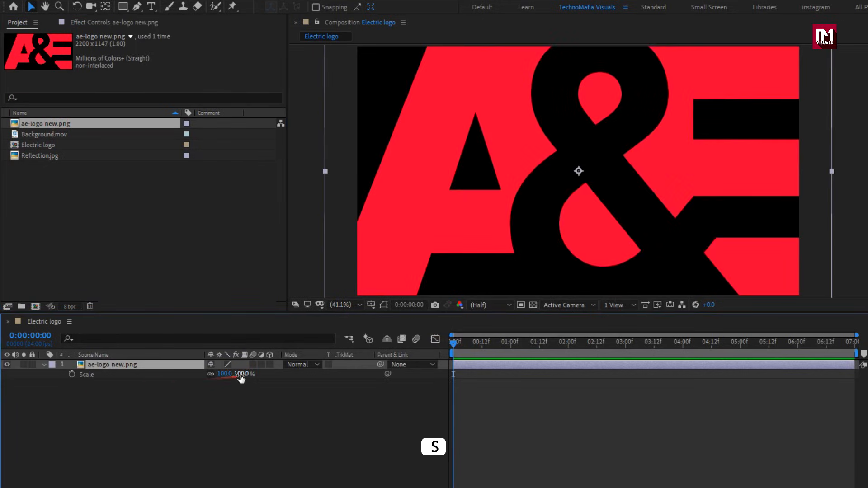
pyautogui.moveTo(241, 379); pyautogui.dragTo(203, 379)
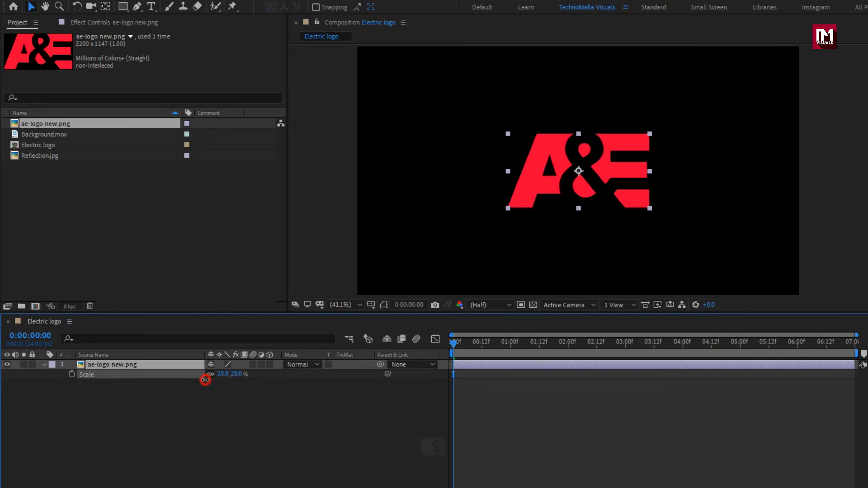
pyautogui.click(42, 365)
# Pre-compose the ae-logo new.png layer as "Logo", moving all attributes into the new composition.
pyautogui.rightClick(96, 364)
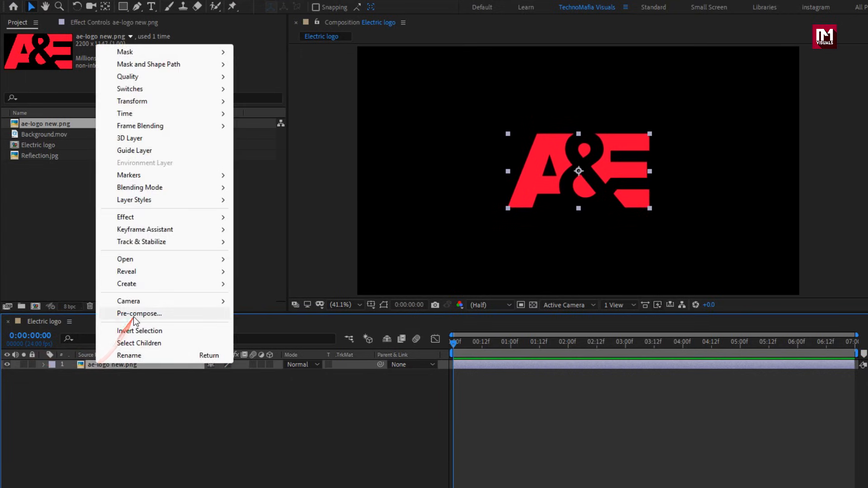
pyautogui.click(134, 314)
pyautogui.write('Logo')
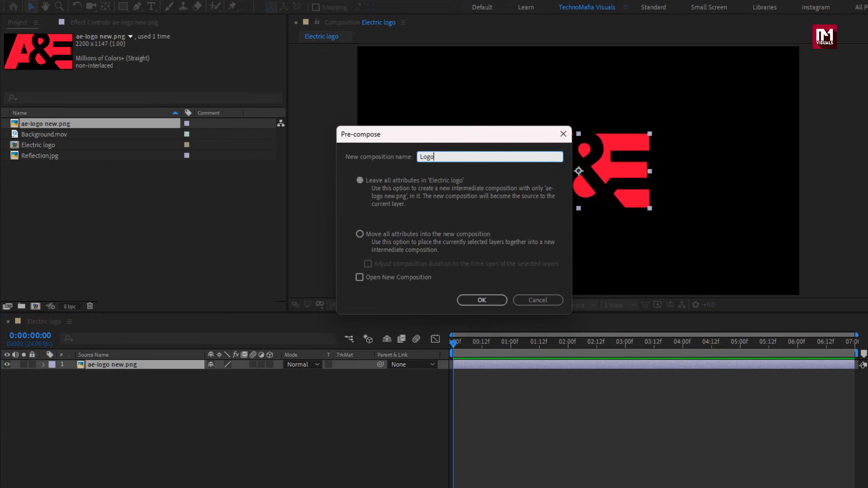
pyautogui.click(358, 234)
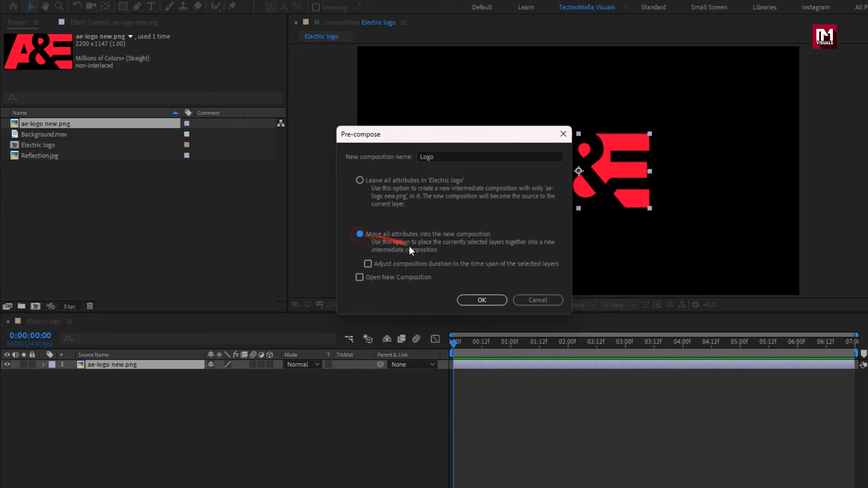
pyautogui.click(466, 299)
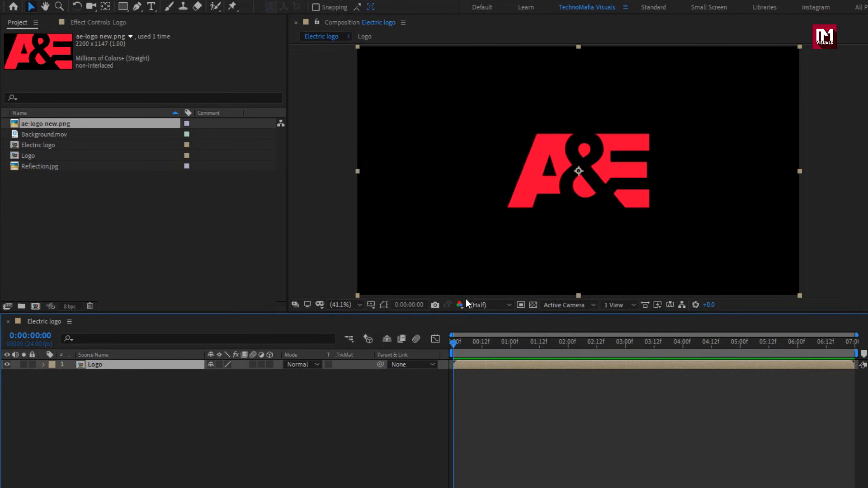
# Add Reflection.jpg to the composition above the Logo layer and set its scale to 50%.
pyautogui.click(35, 167)
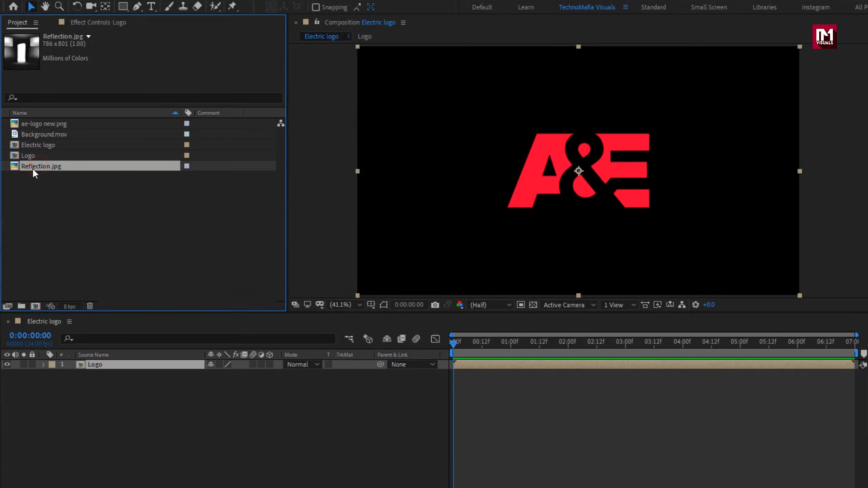
pyautogui.moveTo(32, 169); pyautogui.dragTo(121, 363)
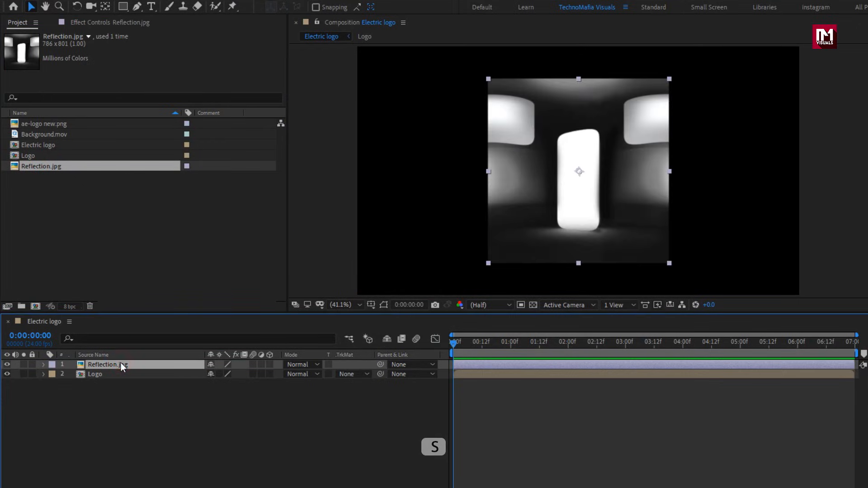
pyautogui.press('s')
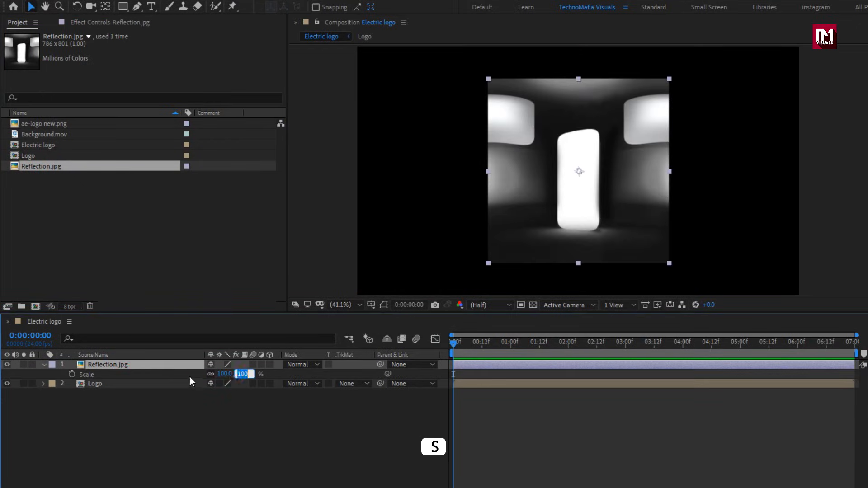
pyautogui.write('50')
pyautogui.press('Return')
# Apply Motion Tile to the Reflection.jpg layer with output width 520, output height 340 and mirrored edges.
pyautogui.click(143, 364)
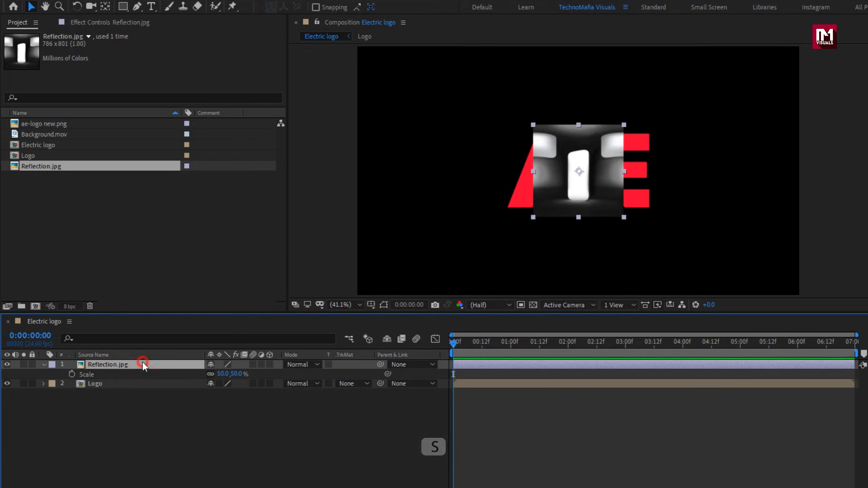
pyautogui.click(727, 37)
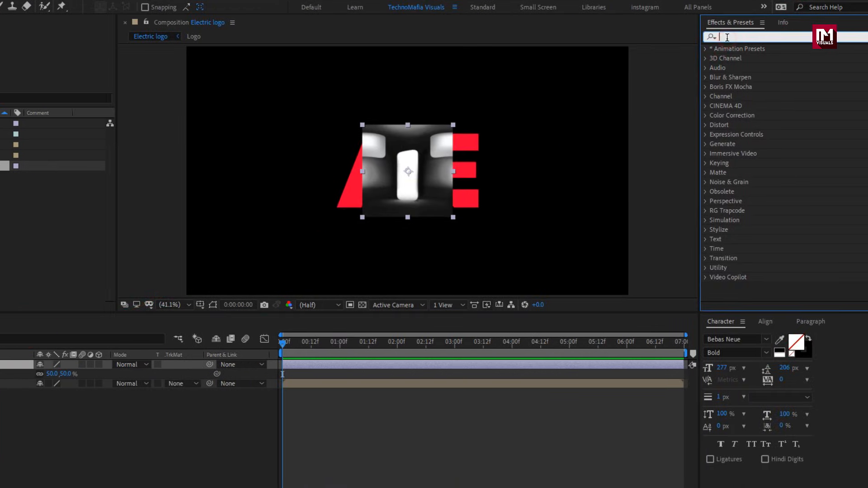
pyautogui.write('motio')
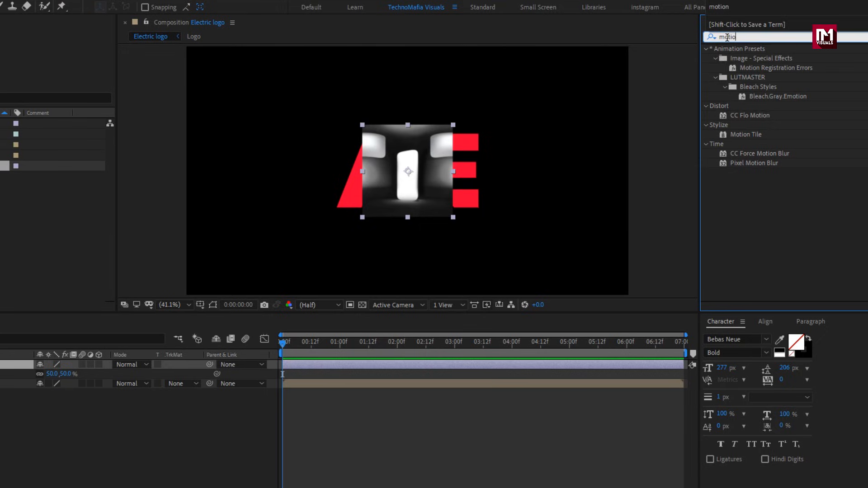
pyautogui.doubleClick(756, 132)
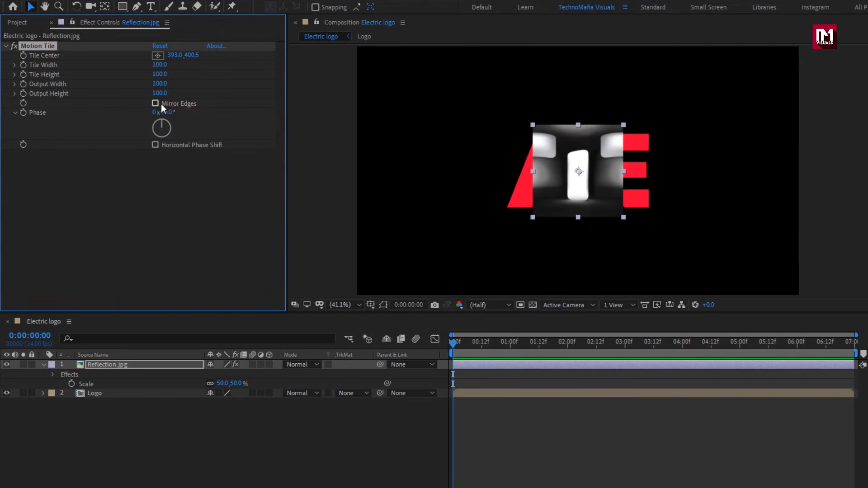
pyautogui.click(156, 103)
pyautogui.moveTo(159, 94); pyautogui.dragTo(189, 90)
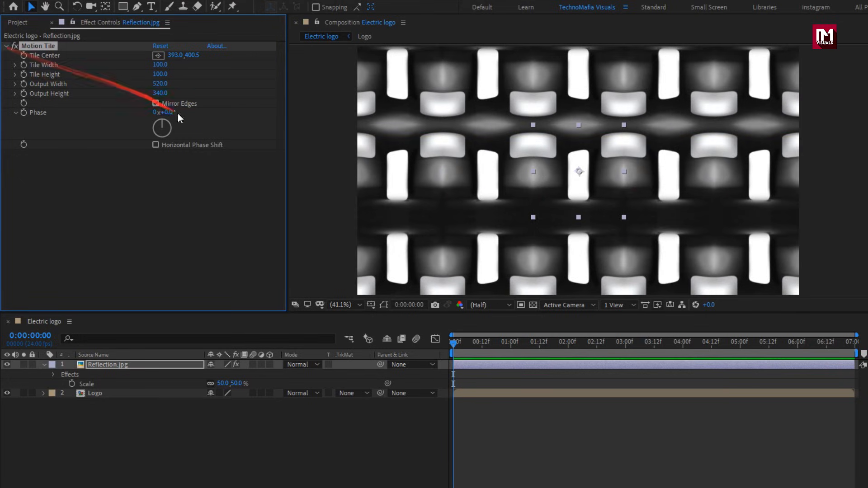
# Keyframe Motion Tile's Tile Center from the first frame to 2307, 400.5 at 0:00:06:23 and scrub through the motion.
pyautogui.click(454, 343)
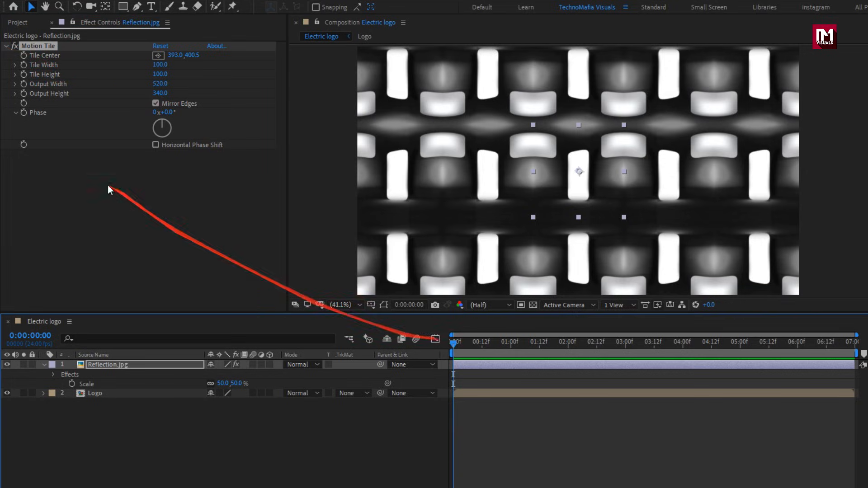
pyautogui.click(23, 55)
pyautogui.moveTo(506, 350); pyautogui.dragTo(854, 351)
pyautogui.moveTo(180, 55); pyautogui.dragTo(867, 52)
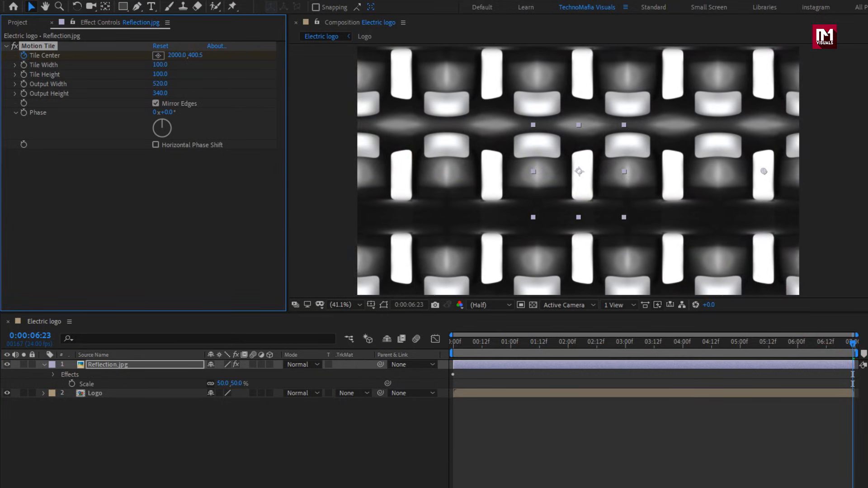
pyautogui.moveTo(176, 55); pyautogui.dragTo(348, 54)
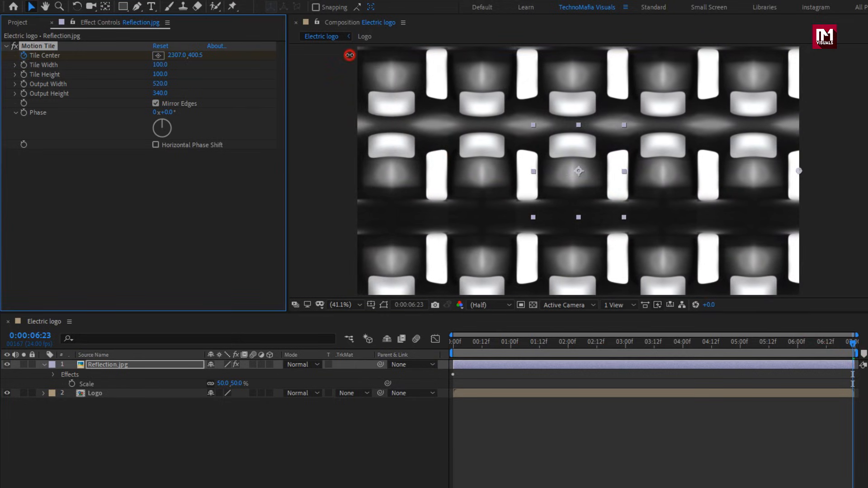
pyautogui.moveTo(458, 344); pyautogui.dragTo(571, 357)
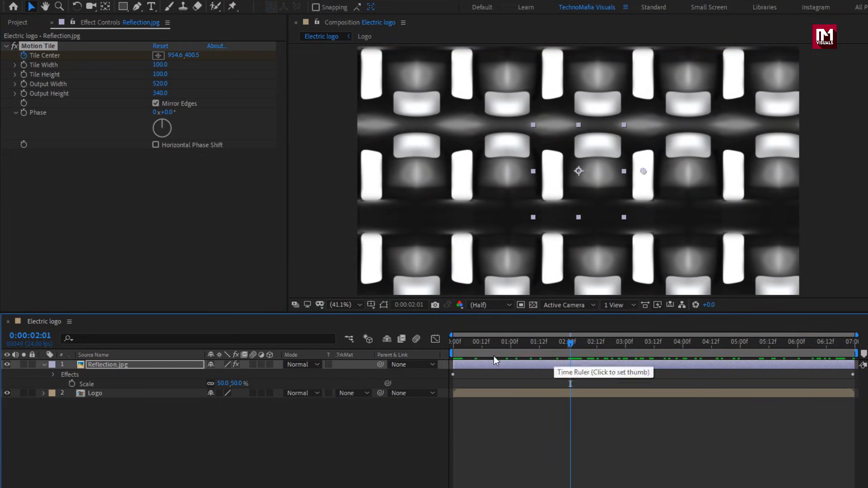
# Apply Fast Box Blur to the Reflection.jpg layer with a blur radius of 100 and Repeat Edge Pixels enabled.
pyautogui.click(7, 46)
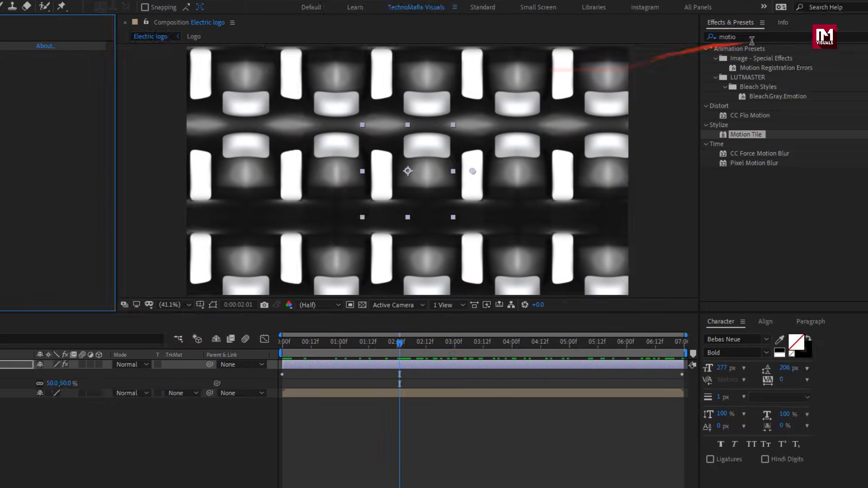
pyautogui.click(861, 36)
pyautogui.write('fast')
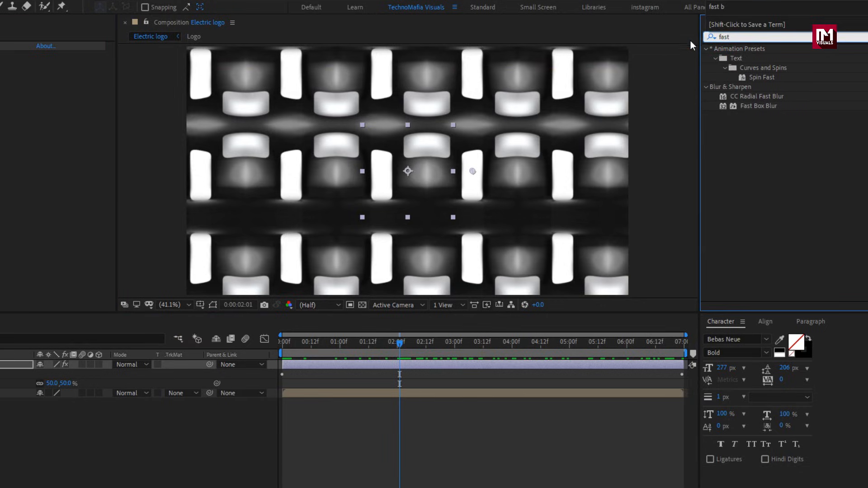
pyautogui.doubleClick(768, 107)
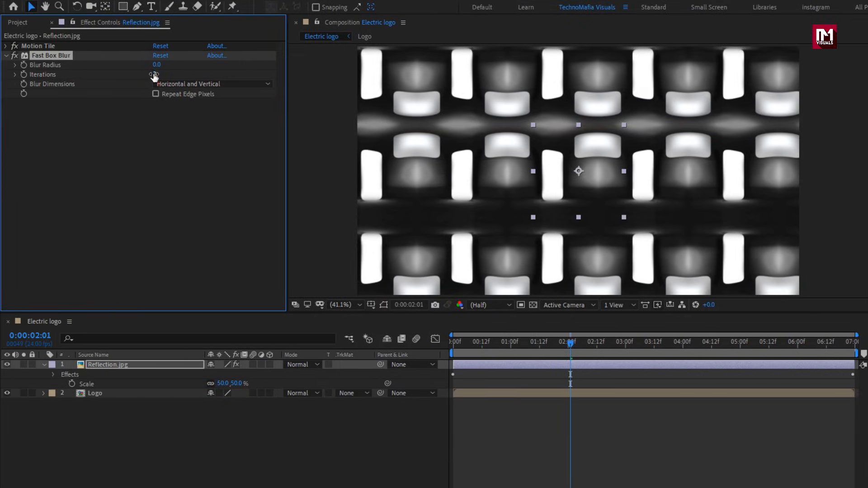
pyautogui.click(153, 74)
pyautogui.press('Return')
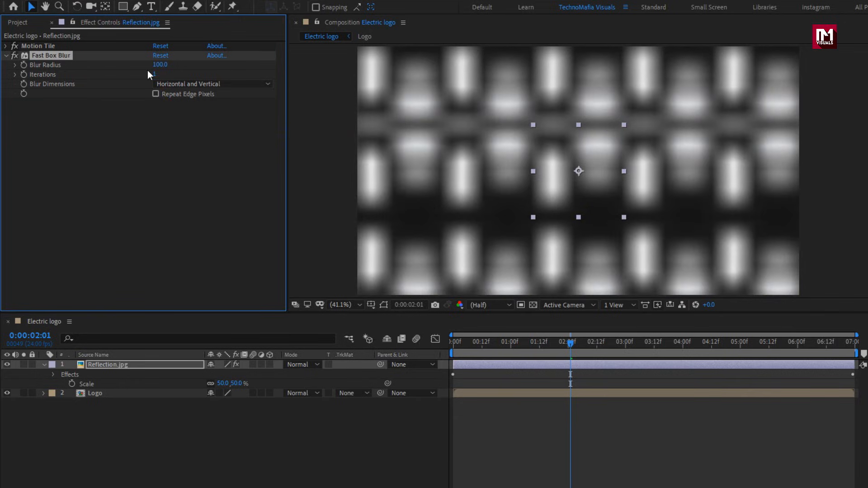
pyautogui.click(156, 94)
# Pre-compose the Reflection.jpg layer as "Reflection", with all attributes moved into the new composition.
pyautogui.click(119, 364)
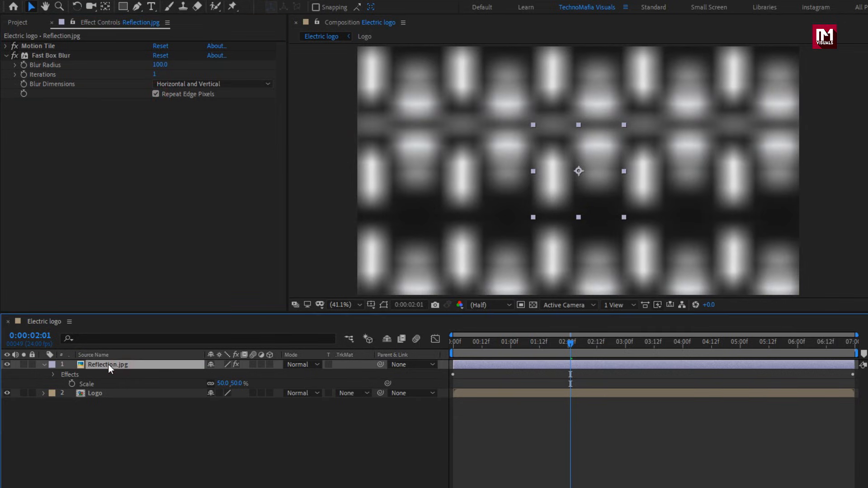
pyautogui.rightClick(108, 365)
pyautogui.click(140, 317)
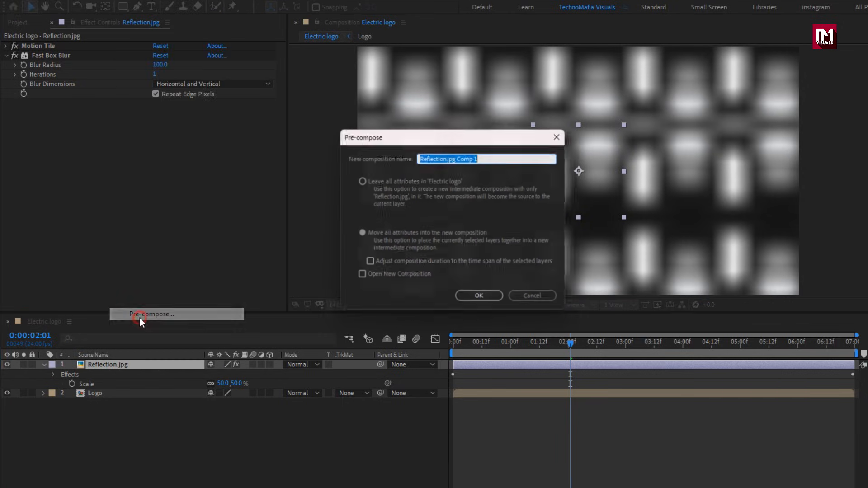
pyautogui.moveTo(448, 157); pyautogui.dragTo(519, 157)
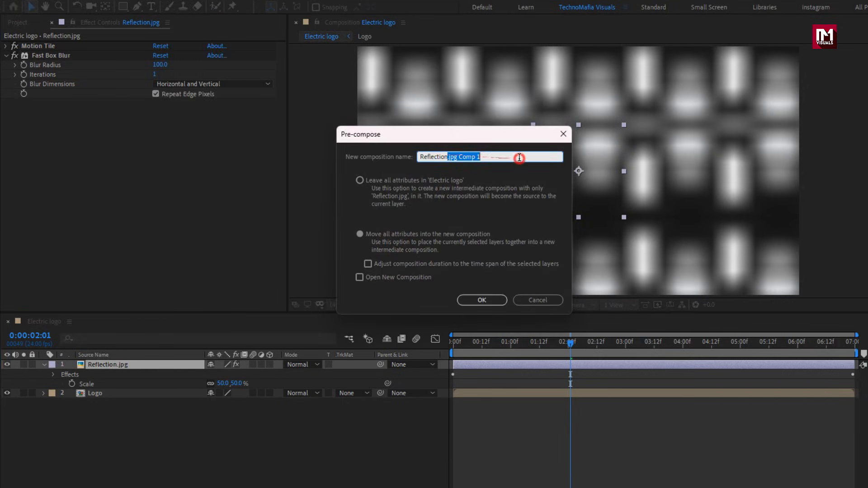
pyautogui.press('BackSpace')
pyautogui.click(465, 299)
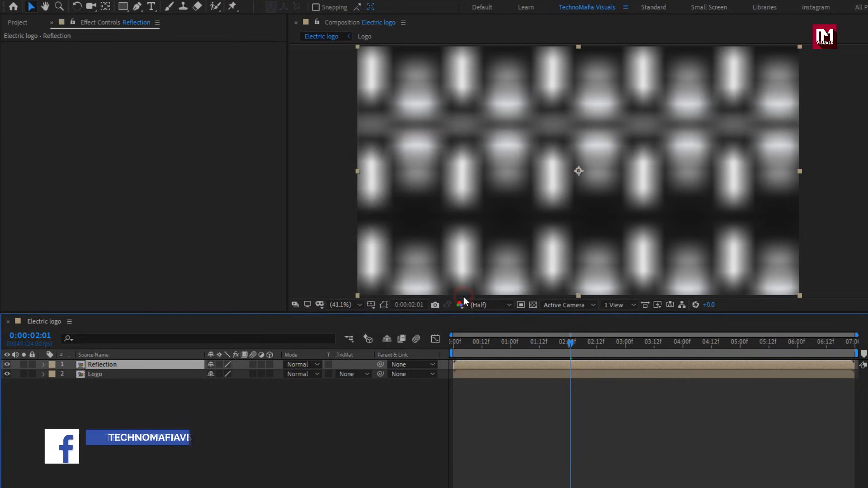
# Move the Reflection layer below Logo and set its track matte to Alpha Matte "Logo".
pyautogui.moveTo(98, 364); pyautogui.dragTo(99, 379)
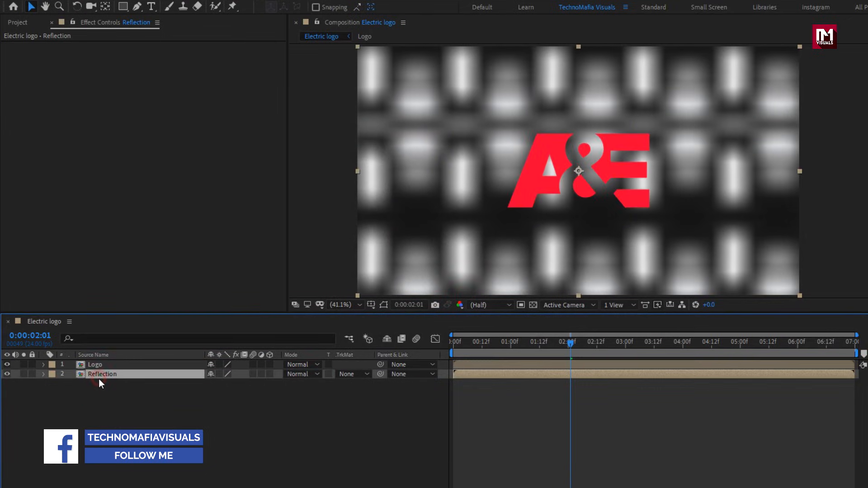
pyautogui.click(349, 374)
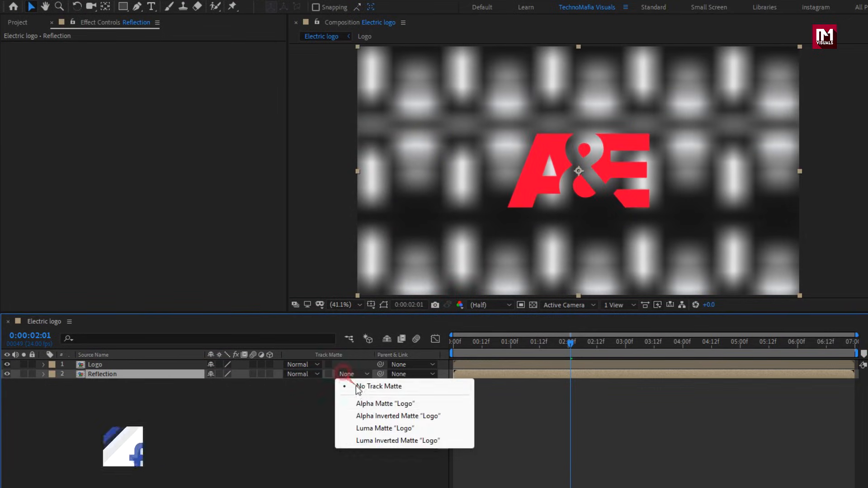
pyautogui.click(377, 404)
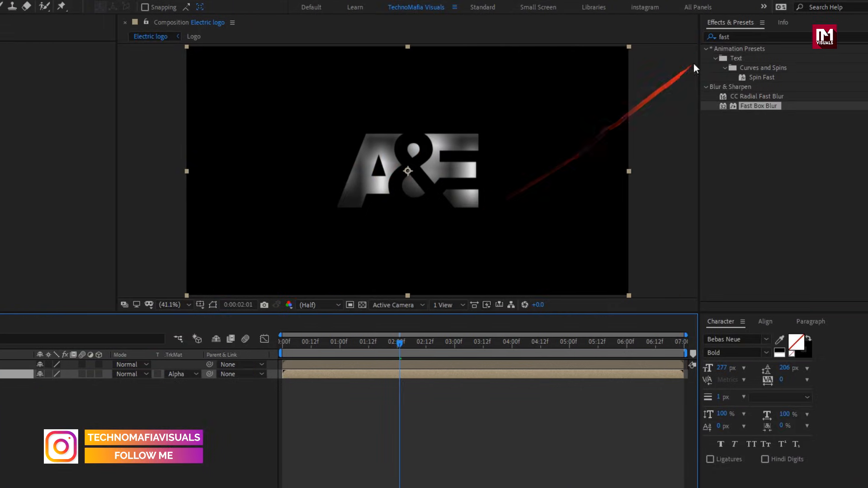
# Find the CC Blobbylize effect and apply it to the Reflection layer.
pyautogui.doubleClick(738, 37)
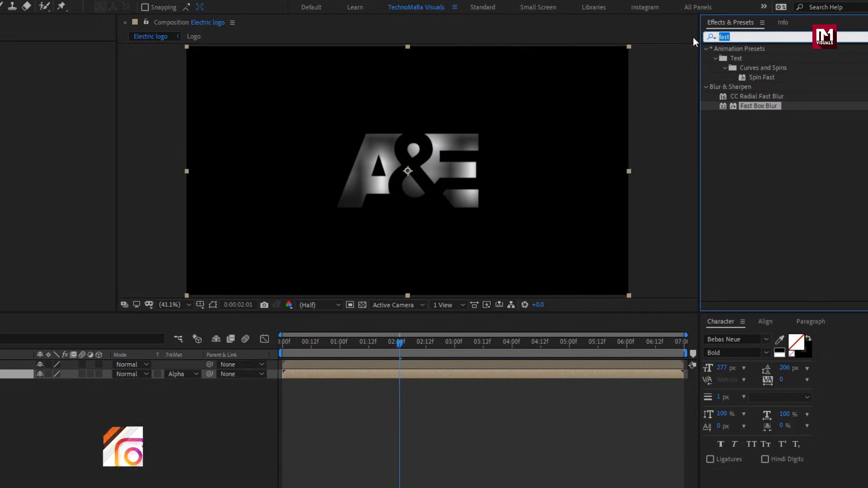
pyautogui.write('cc bl')
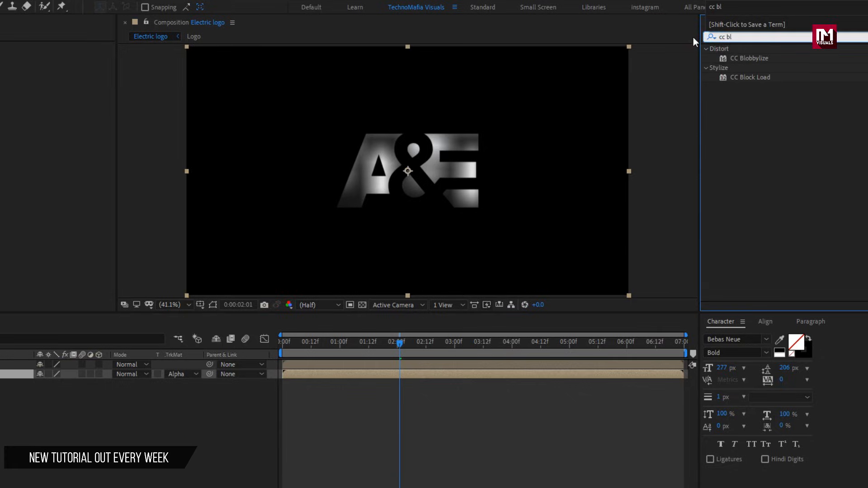
pyautogui.doubleClick(759, 60)
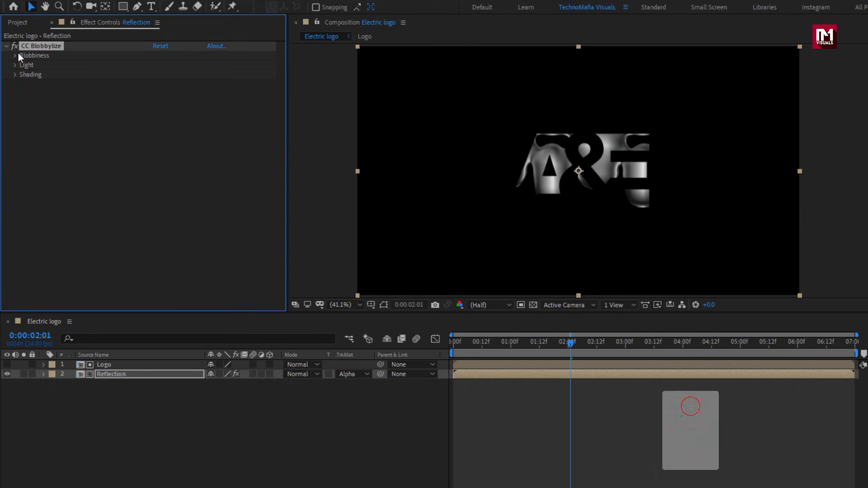
# In the CC Blobbylize Blobbiness settings, set Blob Layer to Logo and Property to Alpha.
pyautogui.click(16, 55)
pyautogui.click(167, 63)
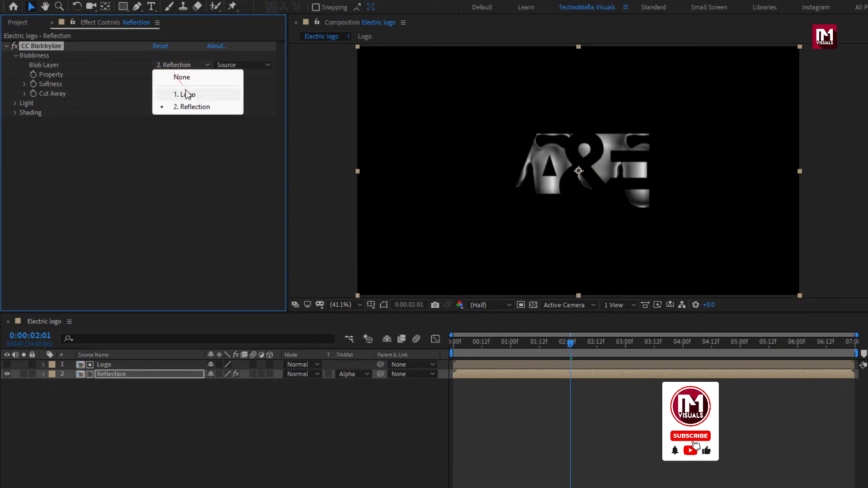
pyautogui.click(187, 94)
pyautogui.click(182, 75)
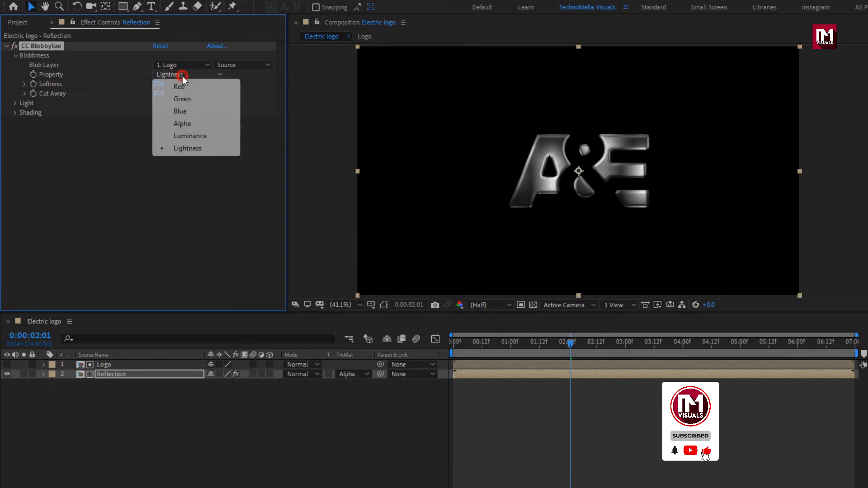
pyautogui.click(185, 123)
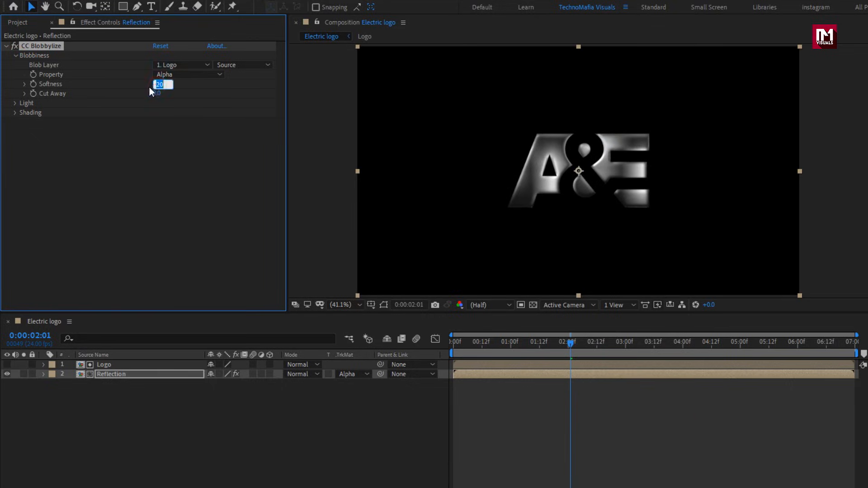
# Add the Logo composition as the topmost layer and set its blending mode to Soft Light.
pyautogui.click(21, 23)
pyautogui.moveTo(32, 154); pyautogui.dragTo(115, 363)
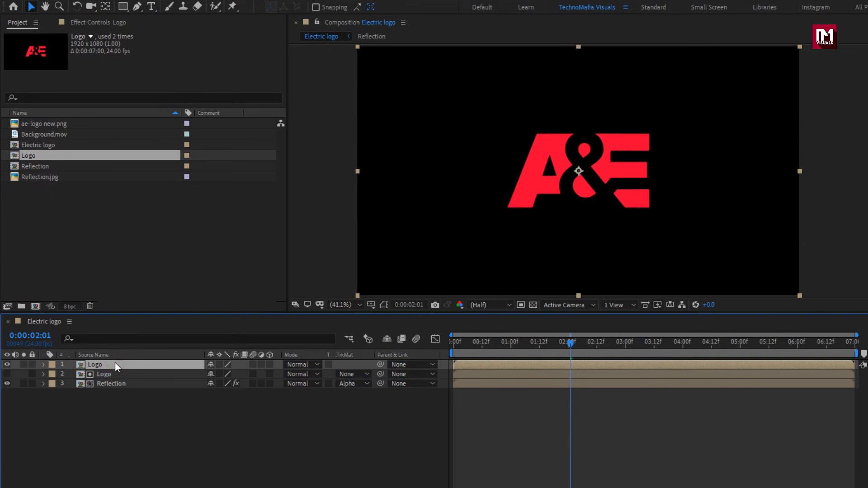
pyautogui.click(297, 365)
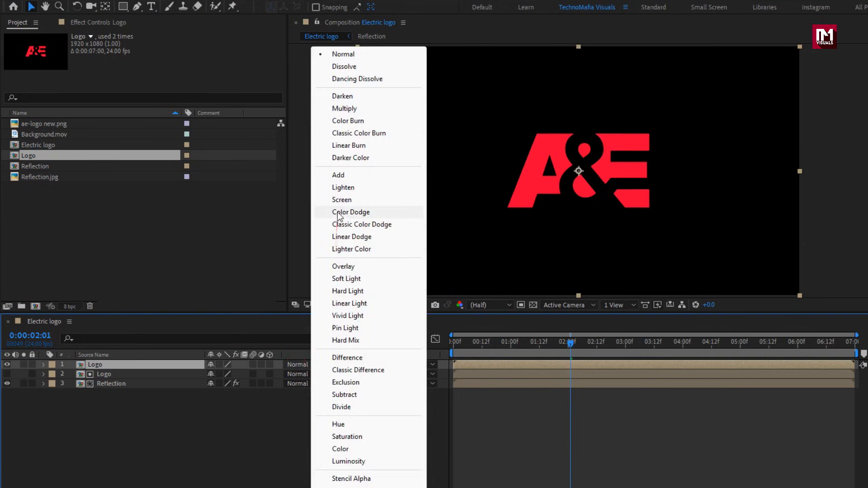
pyautogui.click(348, 279)
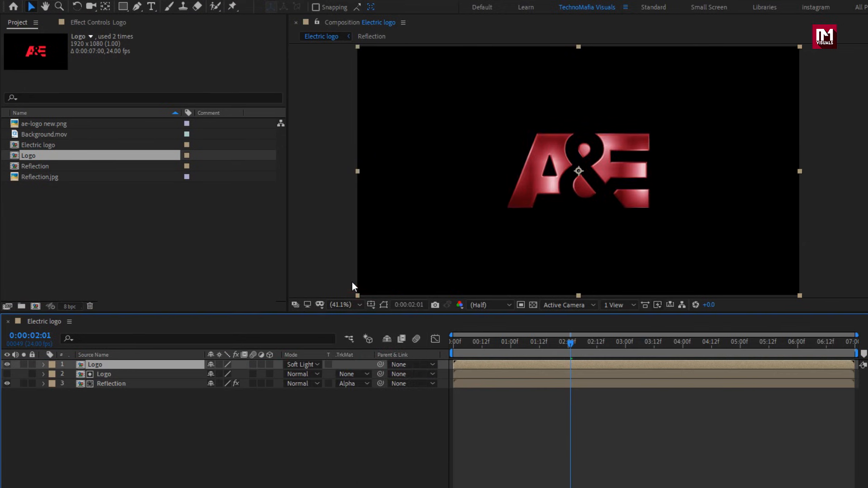
# Add another Logo composition on top, with the Add blending mode and its opacity lowered to 42%.
pyautogui.moveTo(29, 155); pyautogui.dragTo(113, 362)
pyautogui.click(292, 364)
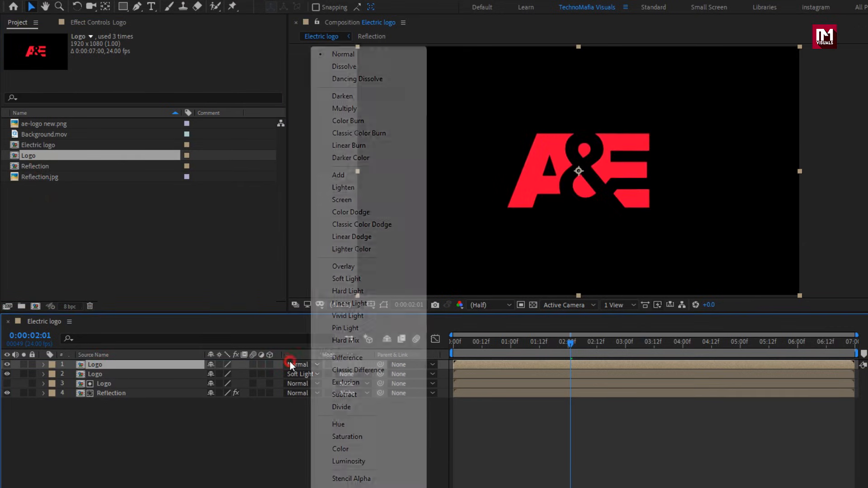
pyautogui.click(326, 178)
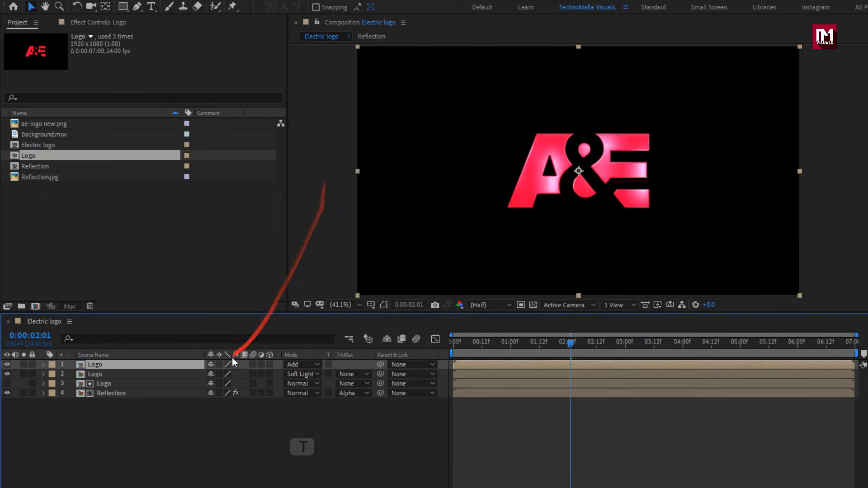
pyautogui.press('t')
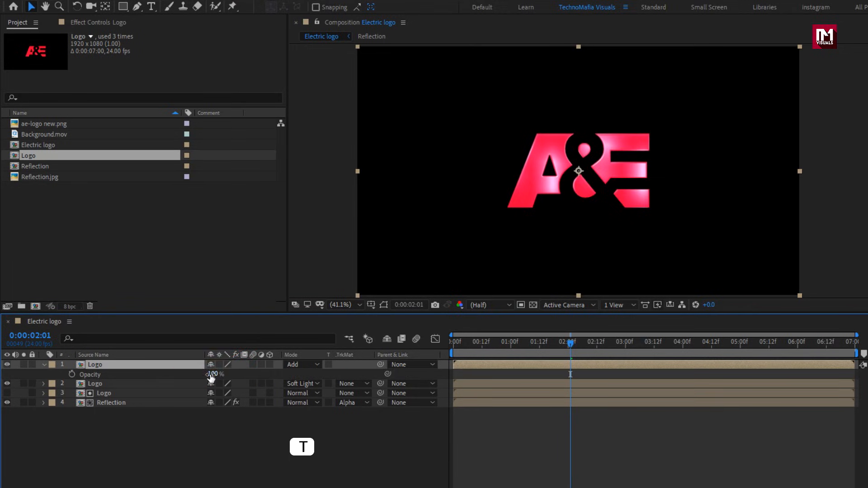
pyautogui.moveTo(210, 376); pyautogui.dragTo(171, 368)
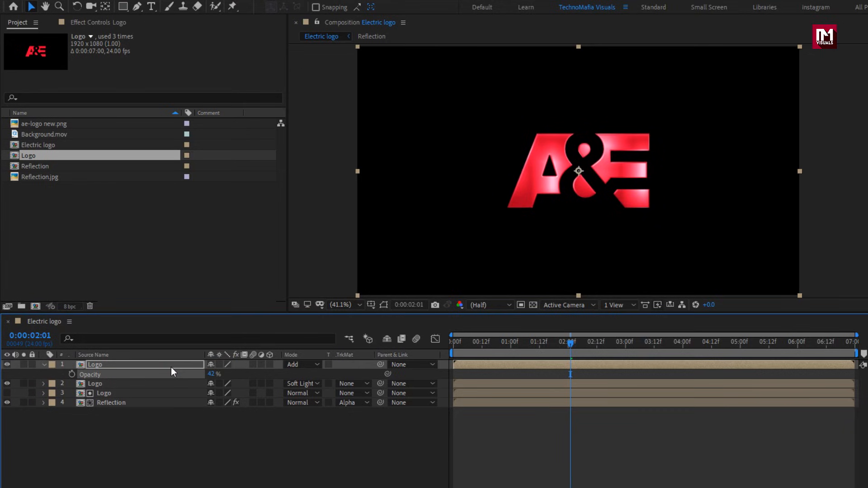
pyautogui.click(43, 365)
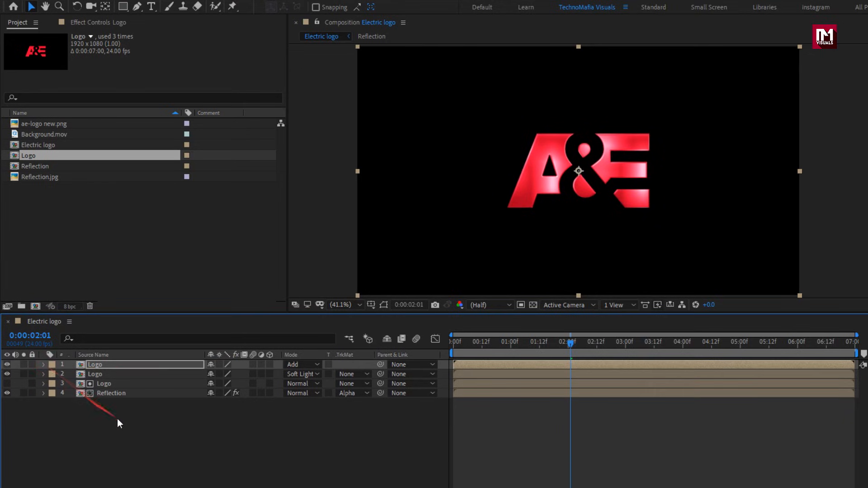
# Pre-compose all three Logo layers and the Reflection layer into a composition named "Glossy logo".
pyautogui.moveTo(123, 416); pyautogui.dragTo(103, 367)
pyautogui.rightClick(103, 367)
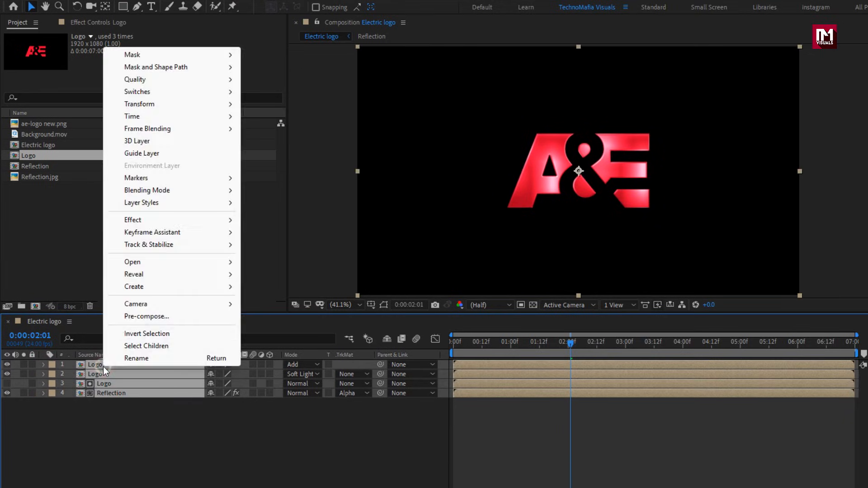
pyautogui.click(124, 318)
pyautogui.write('Glossy logo')
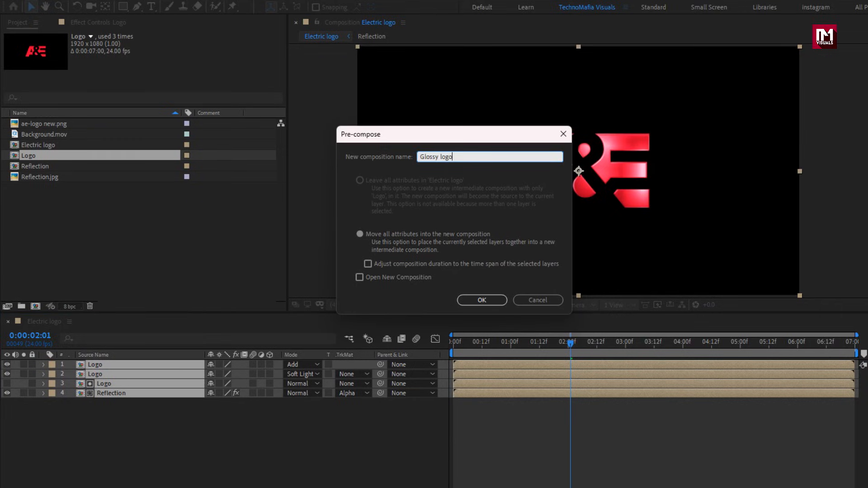
pyautogui.click(462, 300)
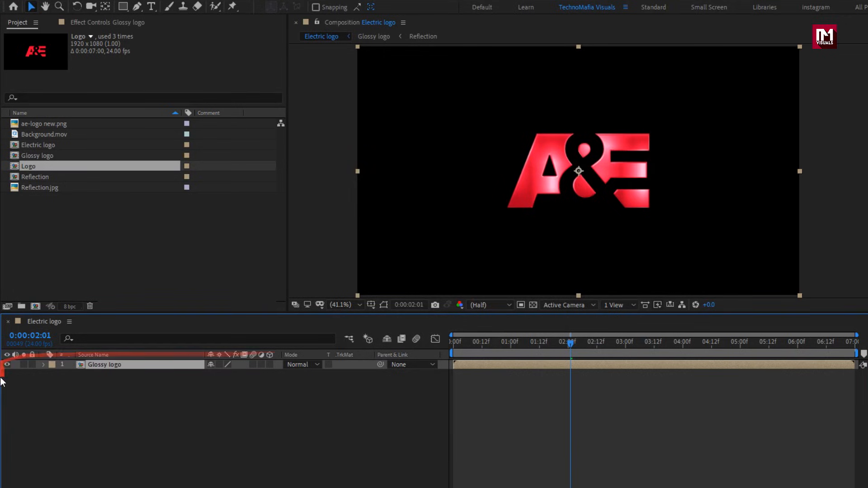
# Hide the Glossy logo layer and add the Logo composition above it.
pyautogui.click(8, 364)
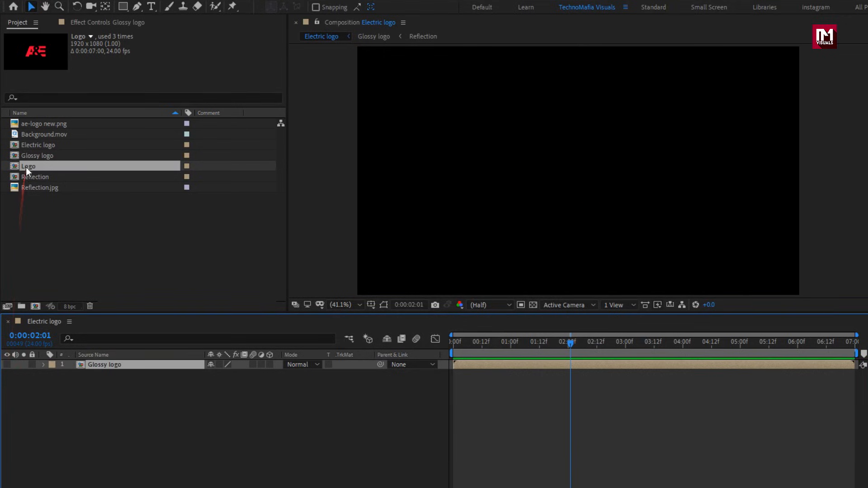
pyautogui.moveTo(26, 168); pyautogui.dragTo(110, 363)
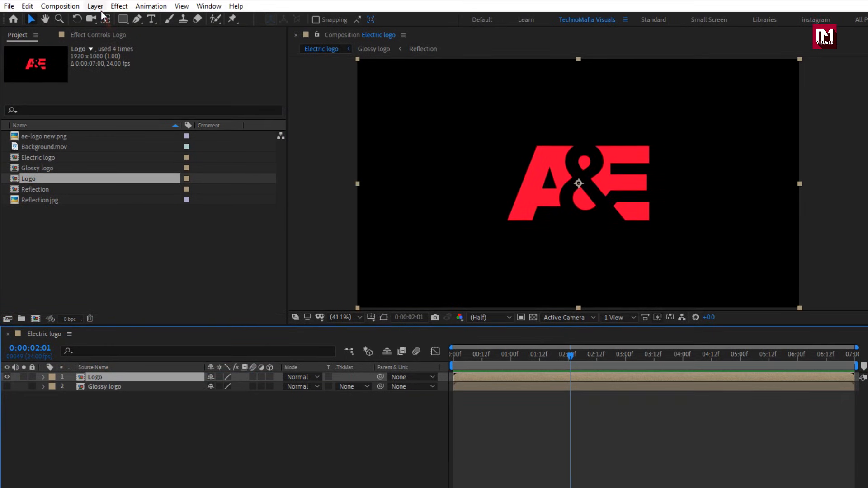
# Auto-trace the top Logo layer's Alpha channel on the current frame and display the mask outlines.
pyautogui.click(99, 7)
pyautogui.click(151, 400)
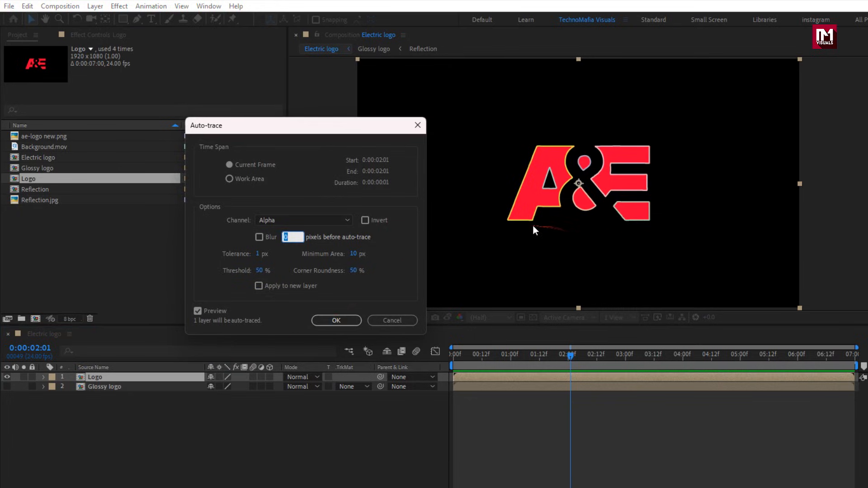
pyautogui.click(336, 320)
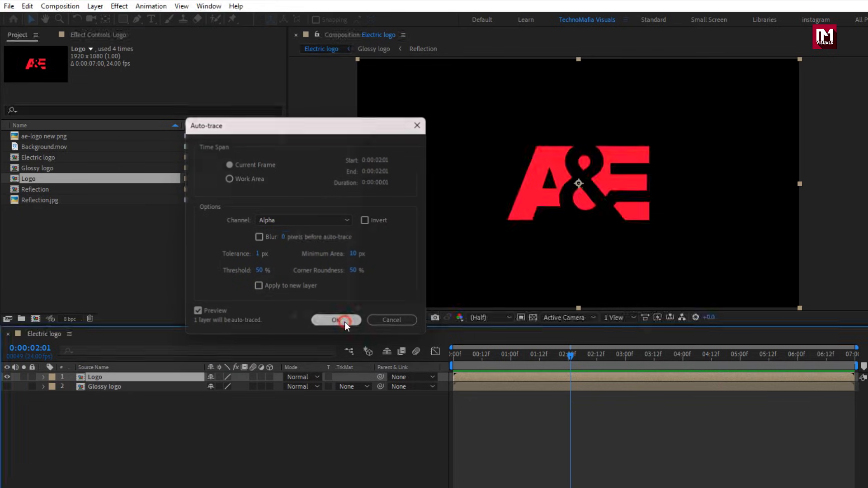
pyautogui.click(384, 318)
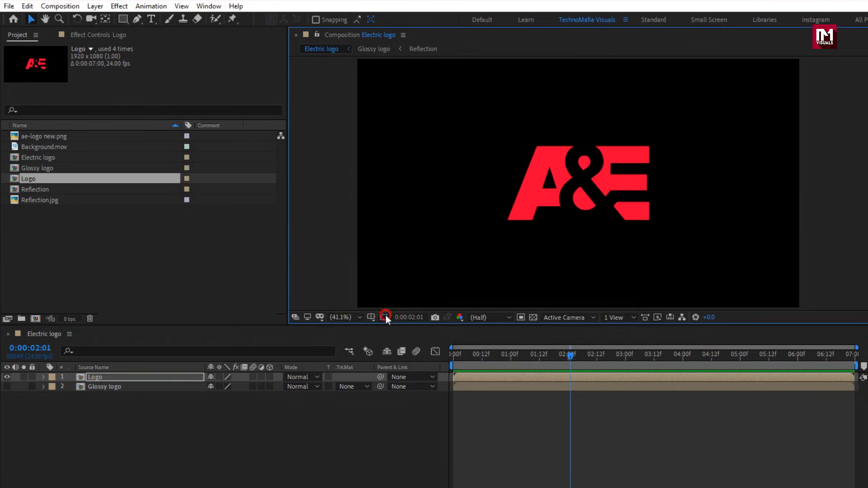
# Delete all Mask Path keyframes from the traced masks on the Logo layer and collapse its properties.
pyautogui.press('u')
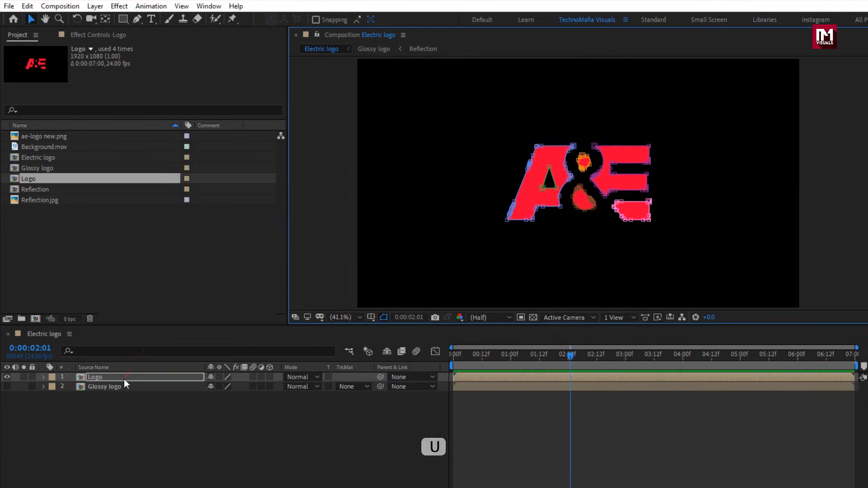
pyautogui.click(124, 379)
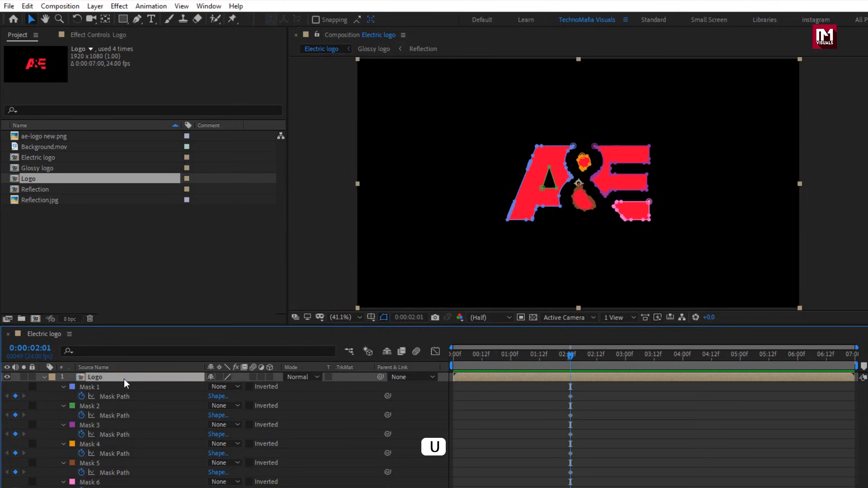
pyautogui.moveTo(589, 392); pyautogui.dragTo(554, 486)
pyautogui.moveTo(570, 358); pyautogui.dragTo(555, 357)
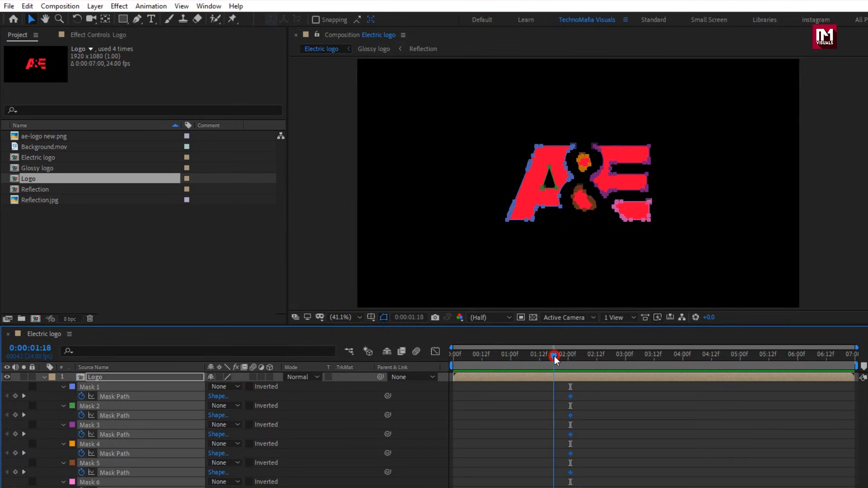
pyautogui.press('Delete')
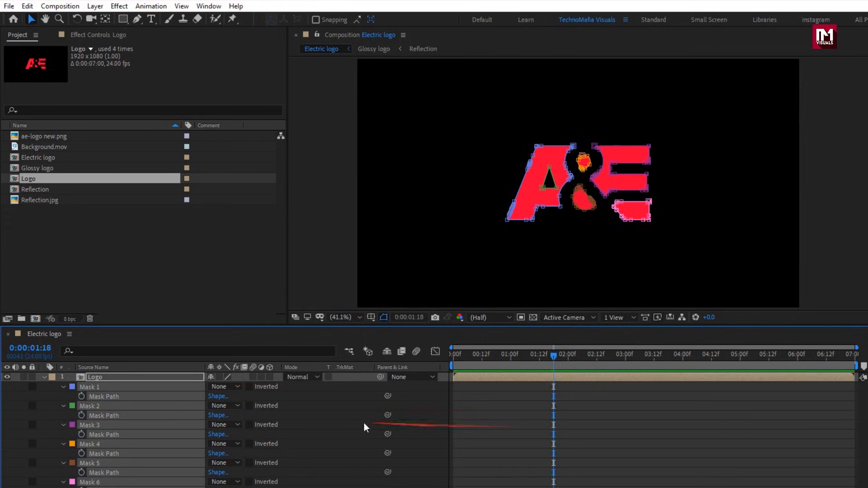
pyautogui.click(97, 382)
pyautogui.press('u')
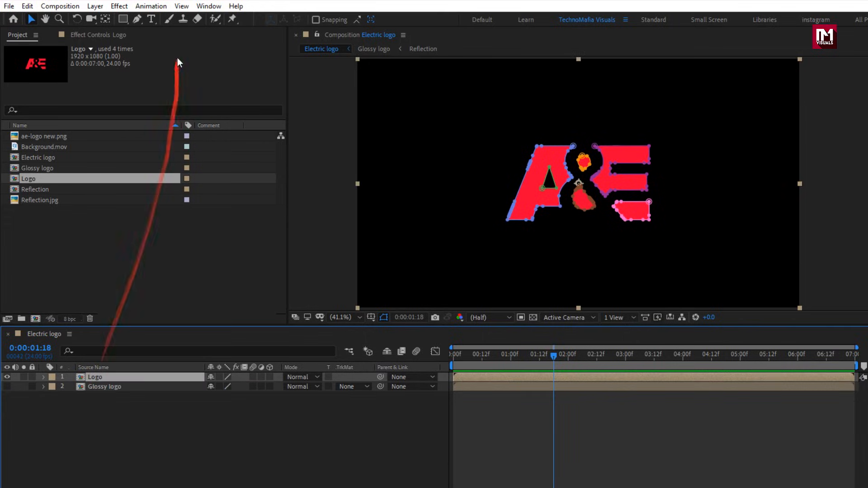
# Apply the Video Copilot Saber effect to the Logo layer.
pyautogui.click(118, 7)
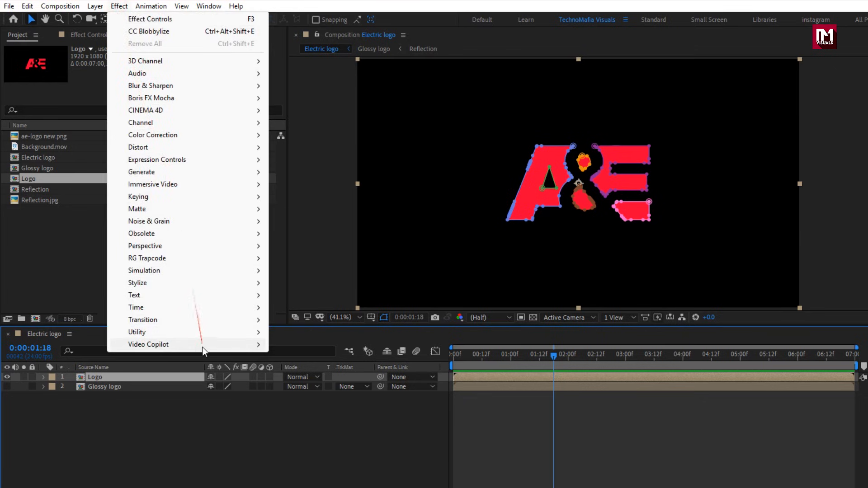
pyautogui.moveTo(203, 345)
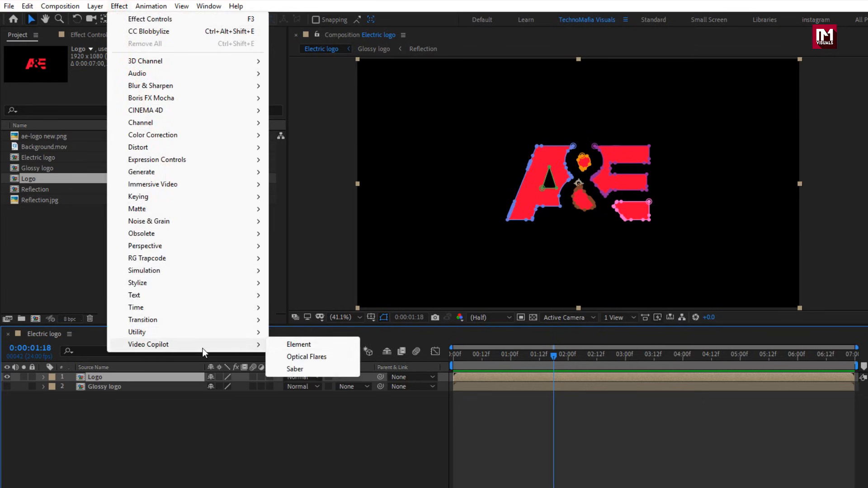
pyautogui.click(298, 369)
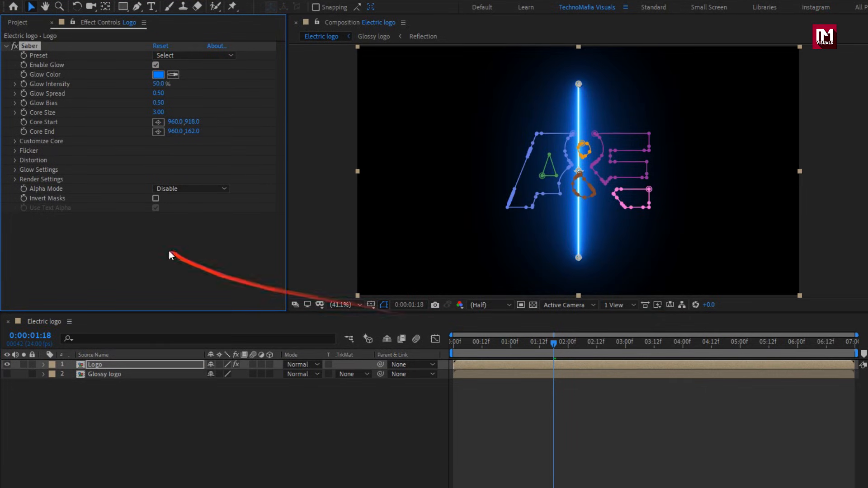
# Set Saber's Core Type to Layer Masks, hide the mask outlines, and choose the Arc Reactor preset.
pyautogui.click(16, 144)
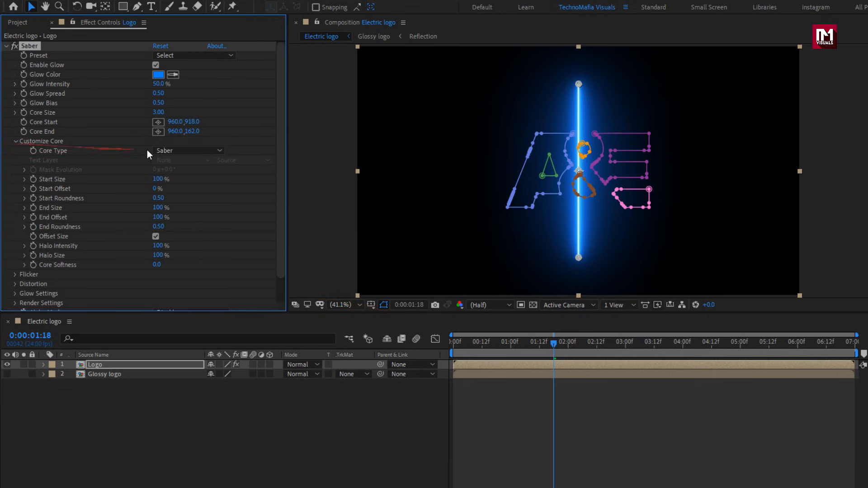
pyautogui.click(158, 151)
pyautogui.click(211, 175)
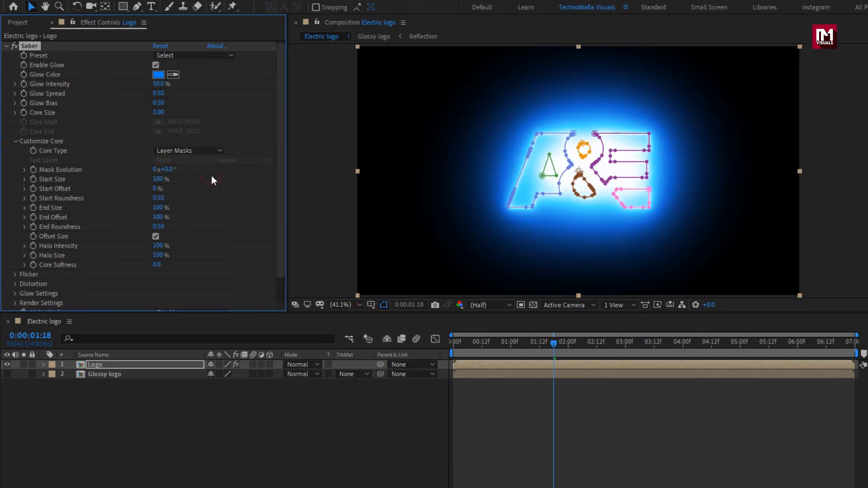
pyautogui.click(385, 306)
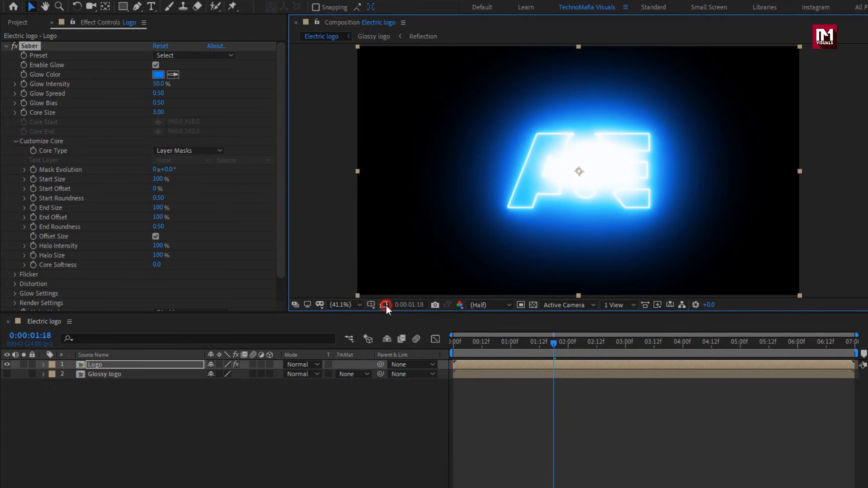
pyautogui.click(188, 55)
pyautogui.click(219, 18)
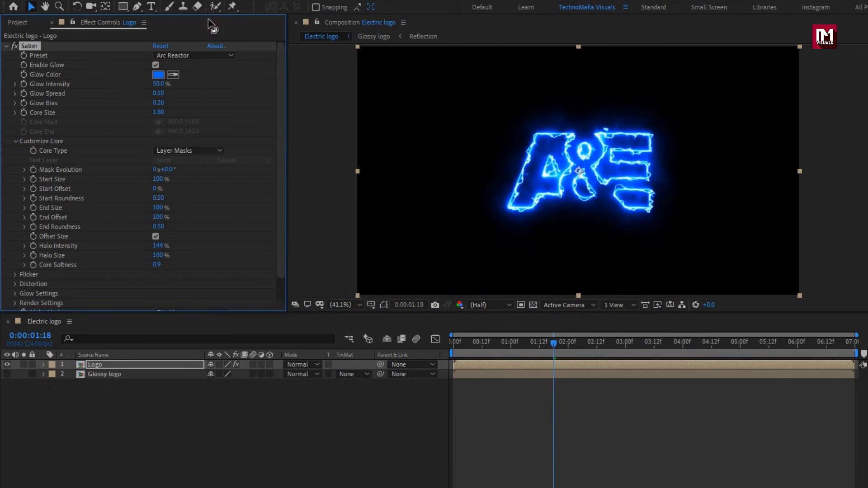
# Scrub to 0:00:04:15 and keyframe Saber's Glow Intensity at 70% on the Logo layer.
pyautogui.moveTo(553, 342); pyautogui.dragTo(620, 353)
pyautogui.moveTo(652, 348); pyautogui.dragTo(720, 340)
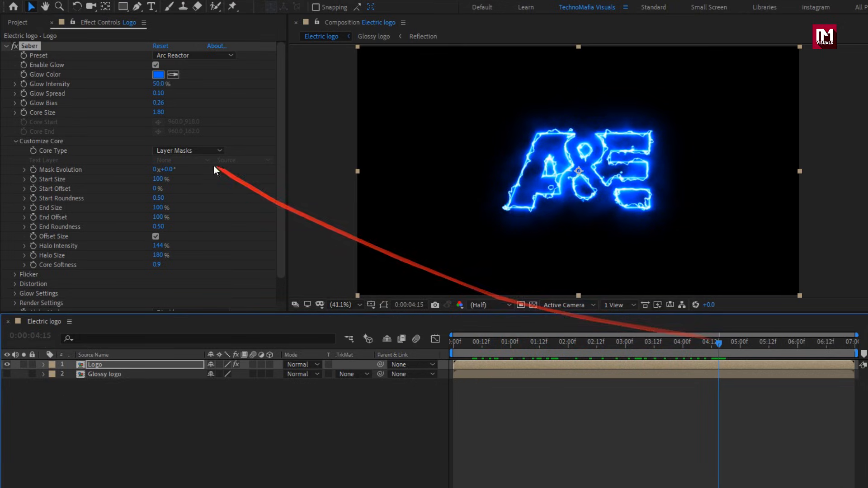
pyautogui.click(26, 84)
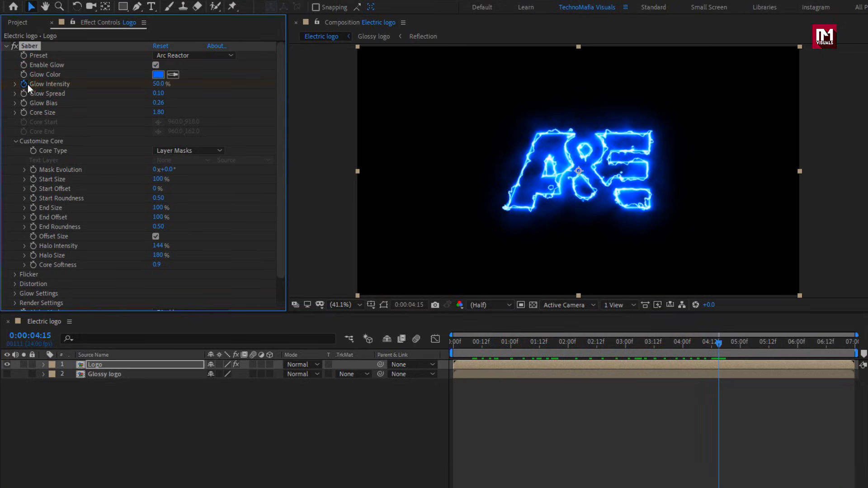
pyautogui.click(154, 84)
pyautogui.write('70')
pyautogui.press('Return')
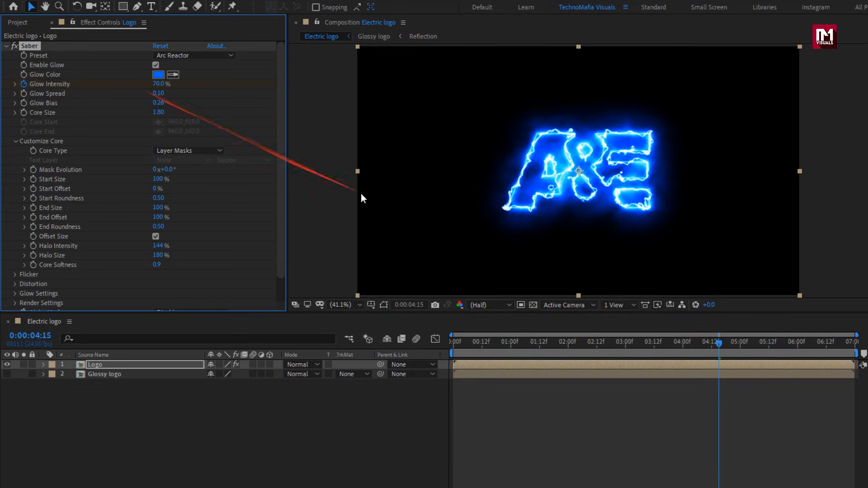
# At 0:00:04:20, keyframe the Logo layer's Saber Glow Intensity at 0% and Core Size at 0.
pyautogui.moveTo(722, 345); pyautogui.dragTo(734, 345)
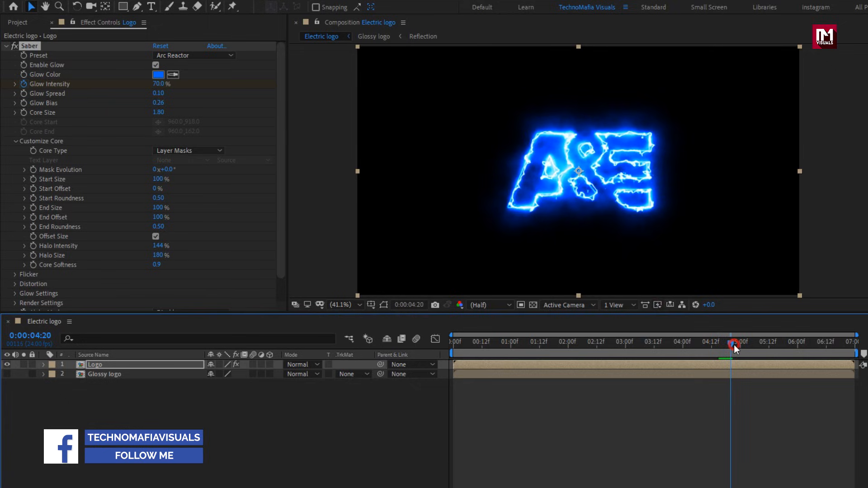
pyautogui.click(158, 83)
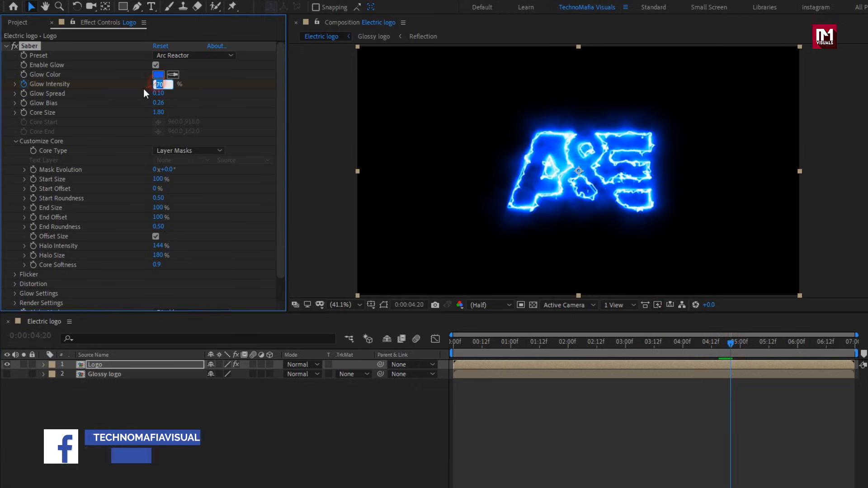
pyautogui.write('0')
pyautogui.press('Return')
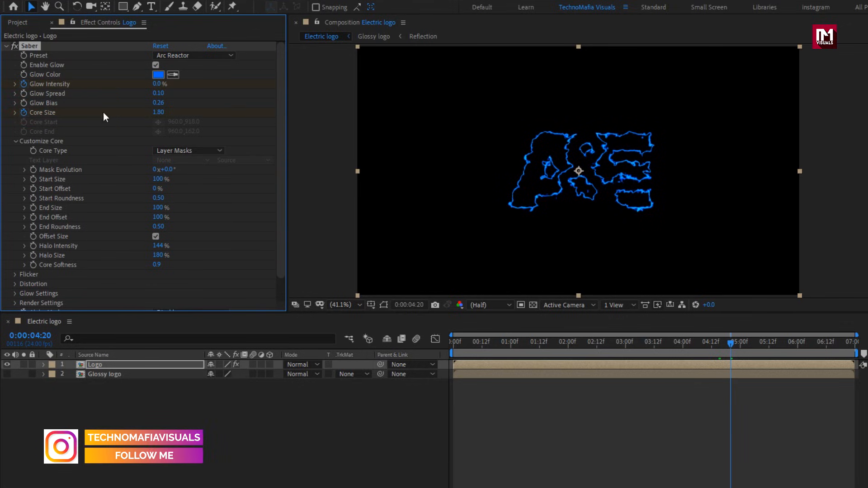
pyautogui.click(159, 112)
pyautogui.write('0')
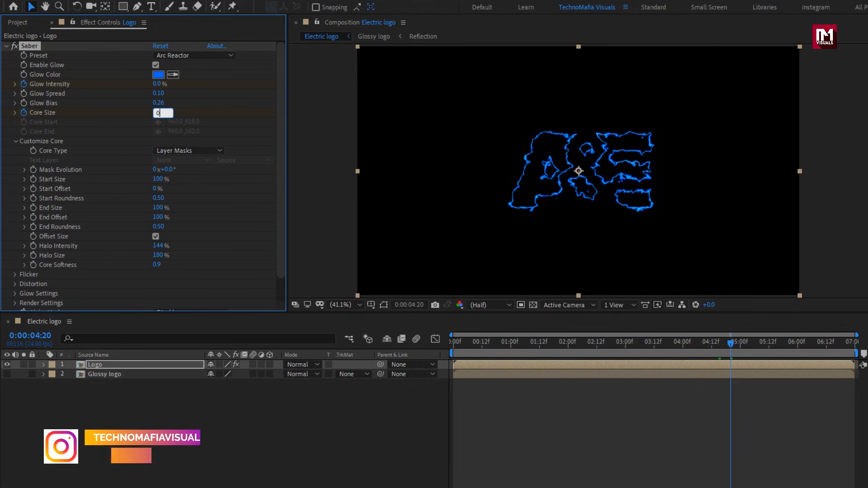
pyautogui.press('Return')
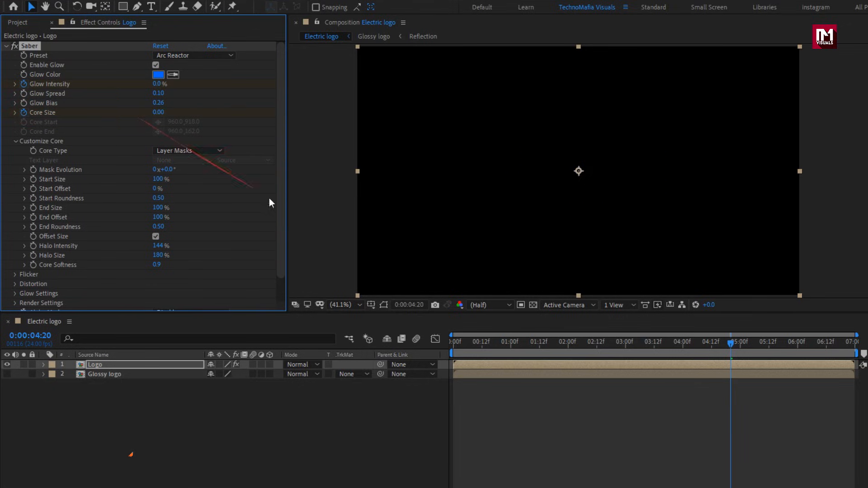
# Return to 0:00:04:15, keyframe Saber's Core Size at 1, and scrub through the fade-out.
pyautogui.click(719, 349)
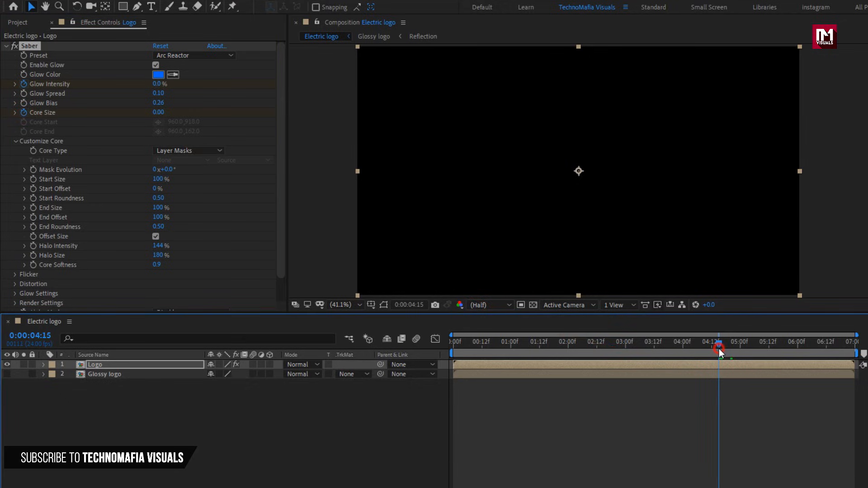
pyautogui.click(159, 113)
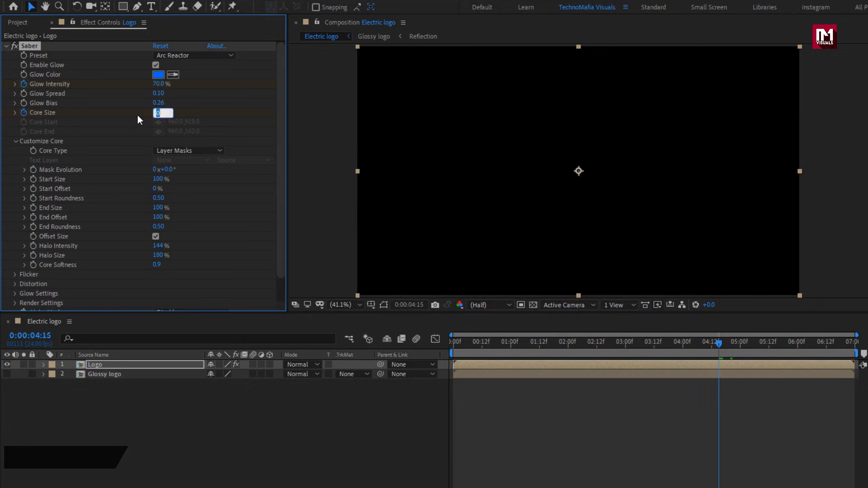
pyautogui.write('1')
pyautogui.press('Return')
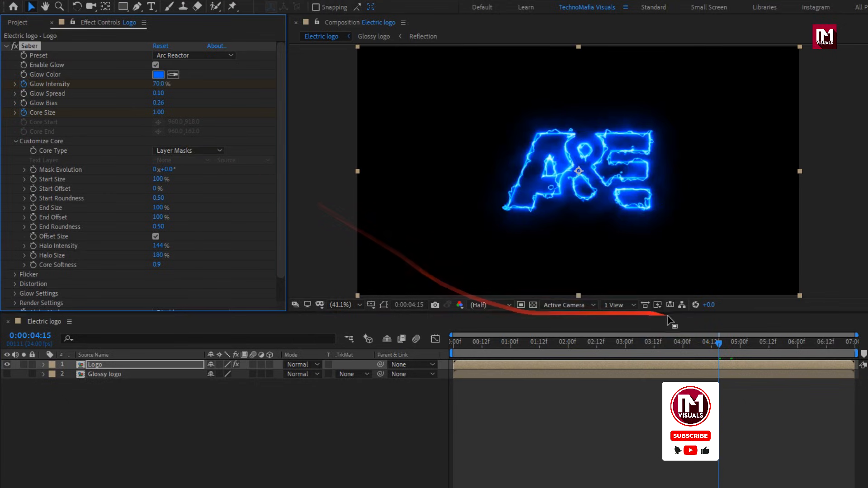
pyautogui.click(722, 344)
pyautogui.moveTo(723, 344)
pyautogui.mouseDown()
pyautogui.moveTo(732, 346)
pyautogui.moveTo(647, 348)
pyautogui.moveTo(739, 349)
pyautogui.moveTo(723, 349)
pyautogui.mouseUp()
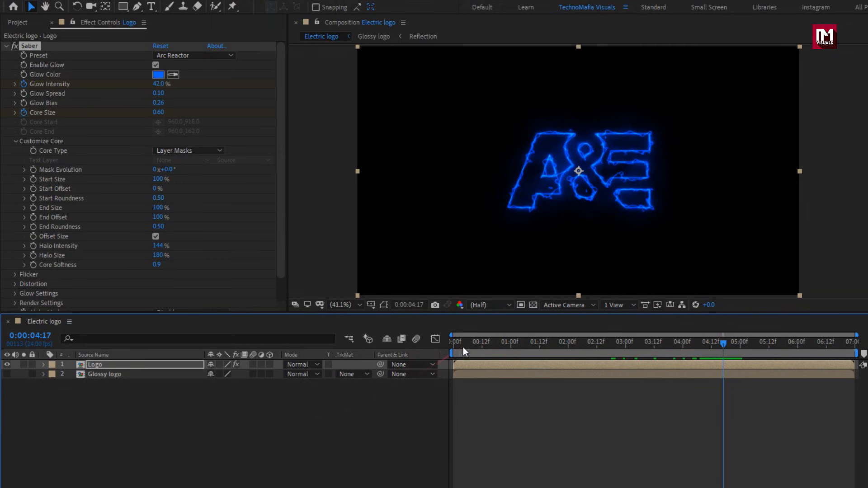
# At 0:00:00:10, keyframe Saber's Start Offset and End Offset, both at 0%.
pyautogui.moveTo(463, 348)
pyautogui.mouseDown()
pyautogui.moveTo(449, 346)
pyautogui.moveTo(478, 347)
pyautogui.mouseUp()
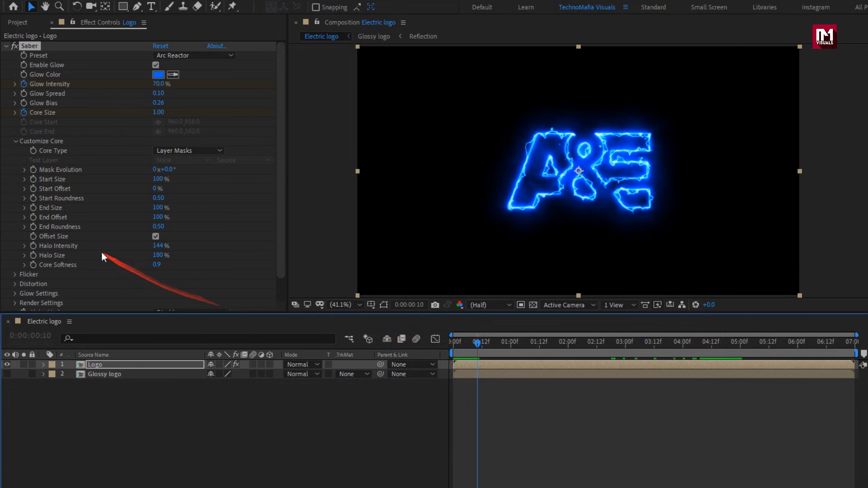
pyautogui.click(34, 189)
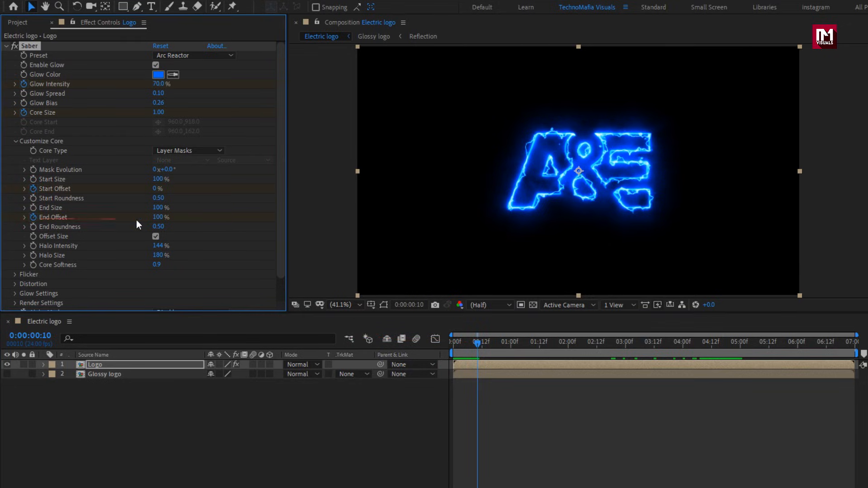
pyautogui.click(155, 219)
pyautogui.press('Return')
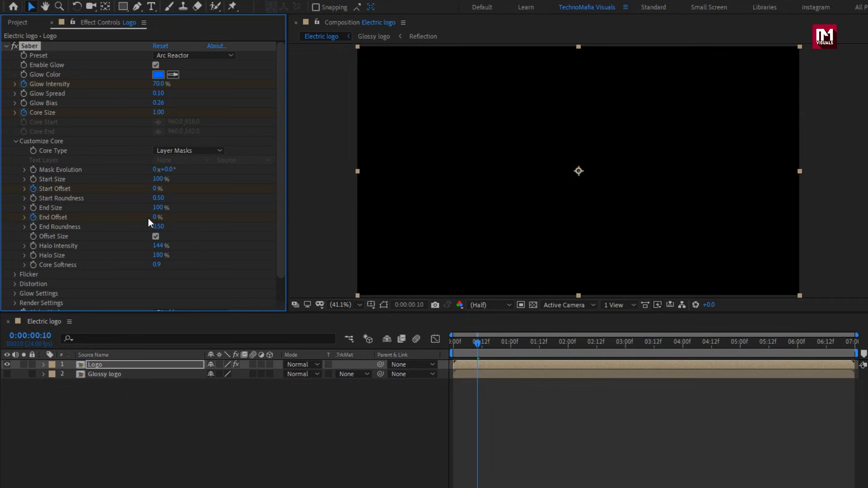
# At 0:00:03:10, keyframe Saber's End Offset at 70% and Start Offset at 95%.
pyautogui.moveTo(523, 345); pyautogui.dragTo(649, 342)
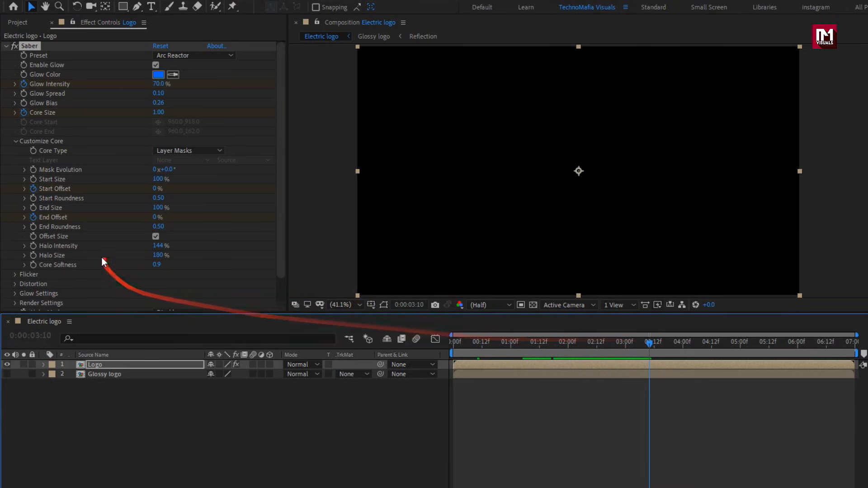
pyautogui.click(154, 217)
pyautogui.write('7')
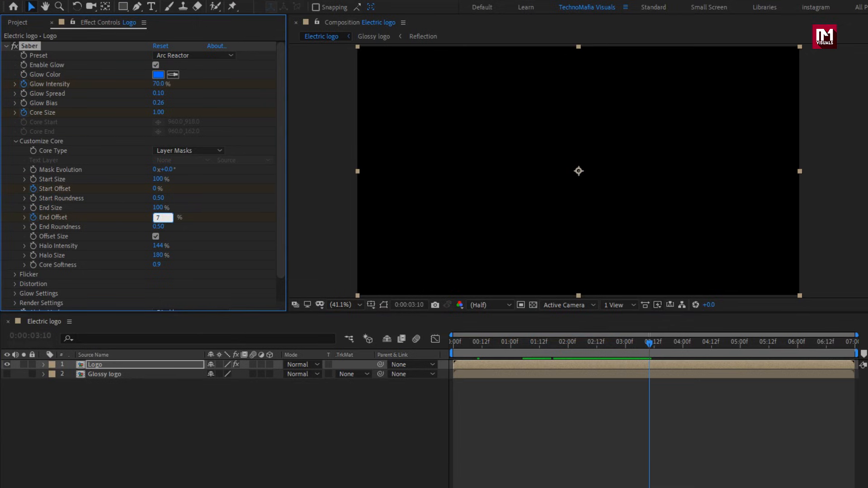
pyautogui.write('0')
pyautogui.press('Return')
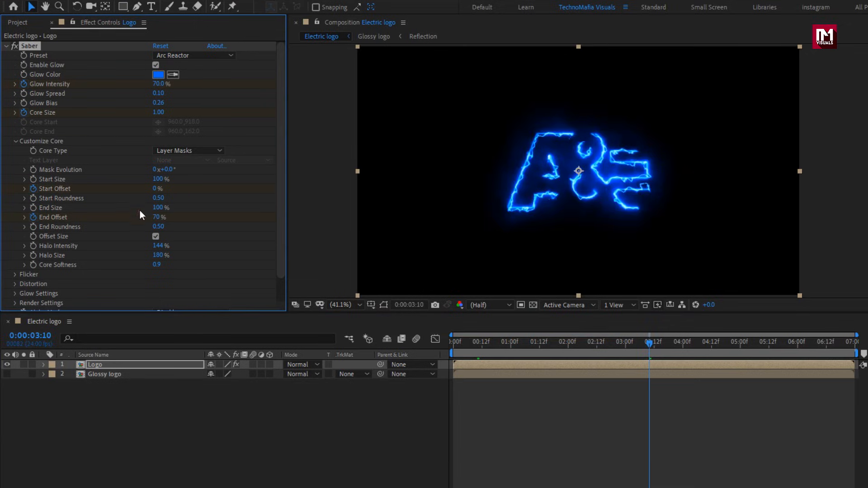
pyautogui.click(156, 188)
pyautogui.write('95')
pyautogui.press('Return')
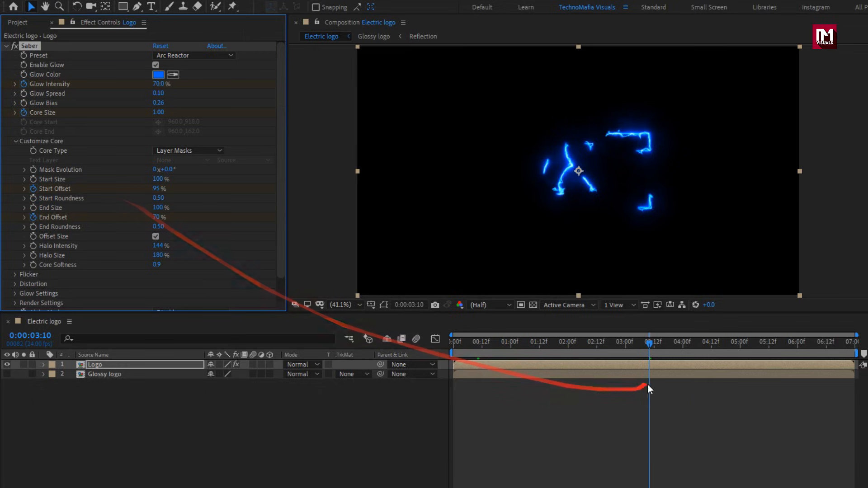
# At 0:00:04:15, keyframe Saber's Start Offset at 100% and End Offset at 30%, and scrub through the outline animation.
pyautogui.moveTo(681, 344); pyautogui.dragTo(720, 344)
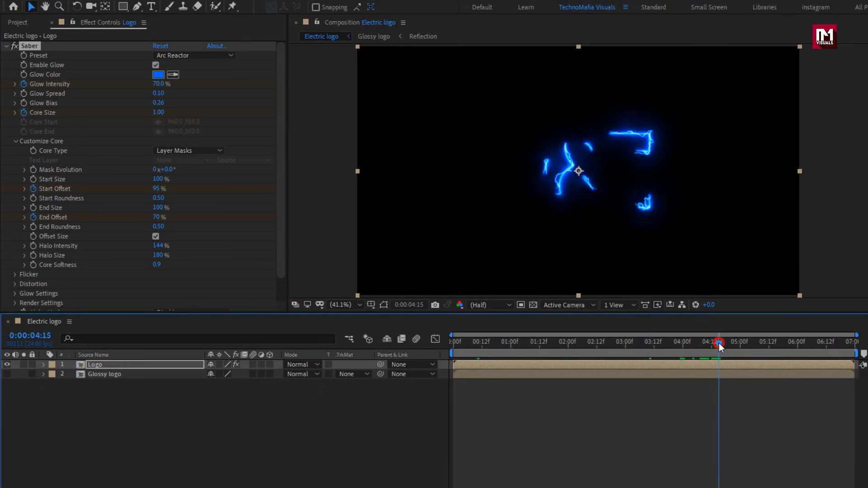
pyautogui.click(157, 188)
pyautogui.write('100')
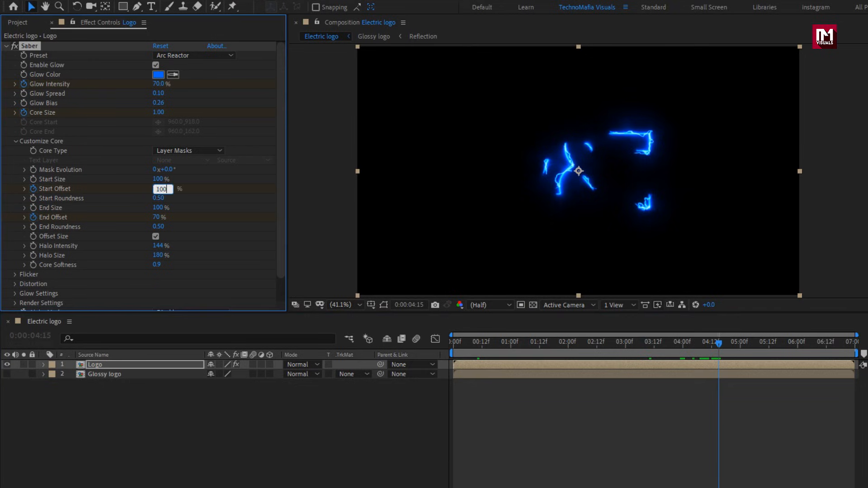
pyautogui.press('Return')
pyautogui.click(153, 218)
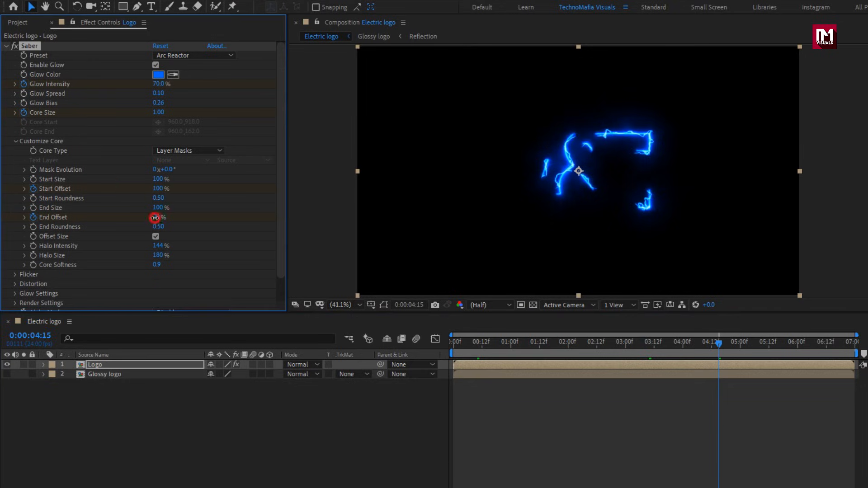
pyautogui.write('30')
pyautogui.press('Return')
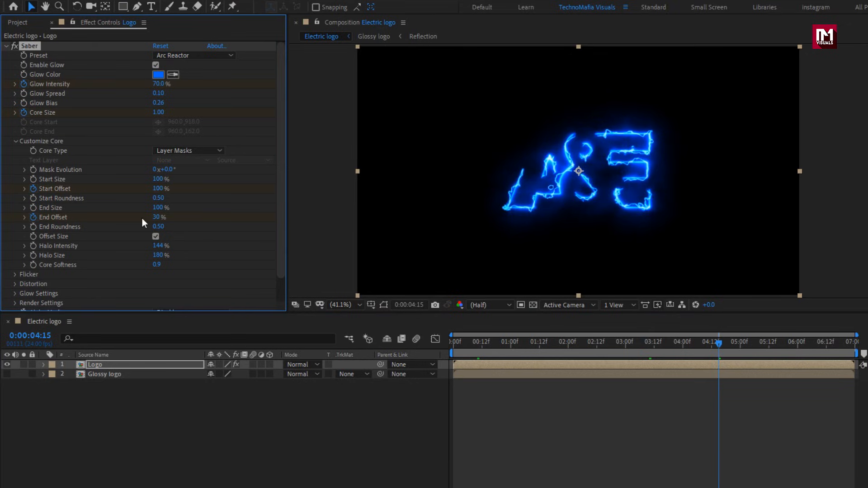
pyautogui.click(459, 345)
pyautogui.moveTo(458, 345)
pyautogui.mouseDown()
pyautogui.moveTo(750, 348)
pyautogui.moveTo(468, 365)
pyautogui.moveTo(728, 359)
pyautogui.mouseUp()
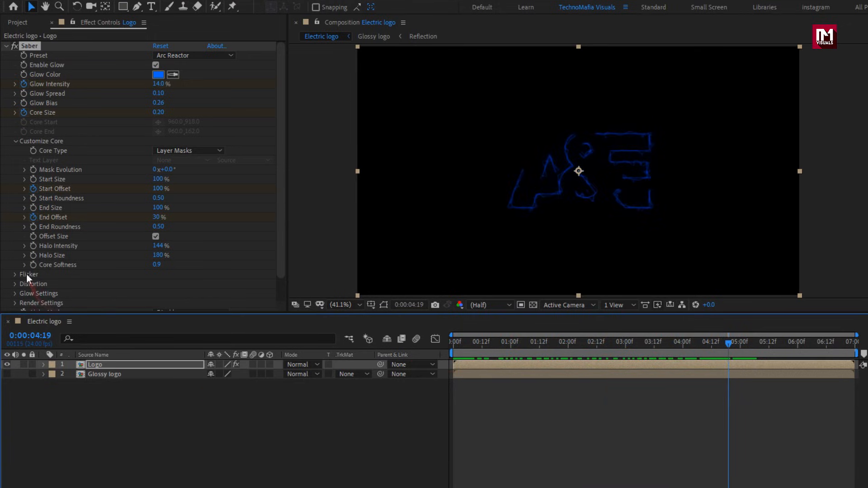
# Set Saber's Composite Settings to Transparent in its render settings and scrub through the animation.
pyautogui.click(15, 303)
pyautogui.scroll(-5, 16, 294)
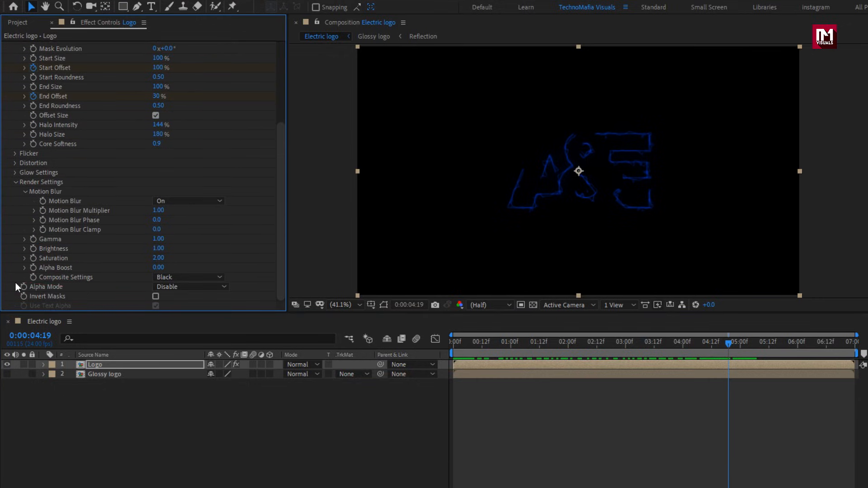
pyautogui.click(167, 278)
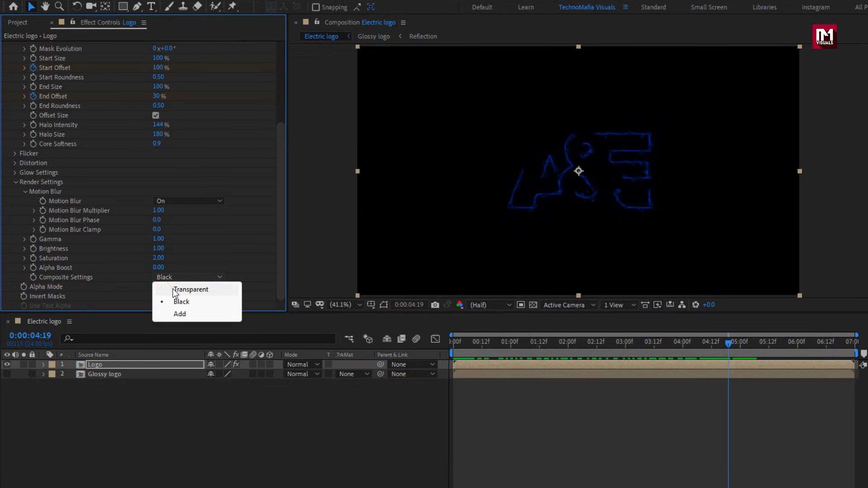
pyautogui.click(173, 289)
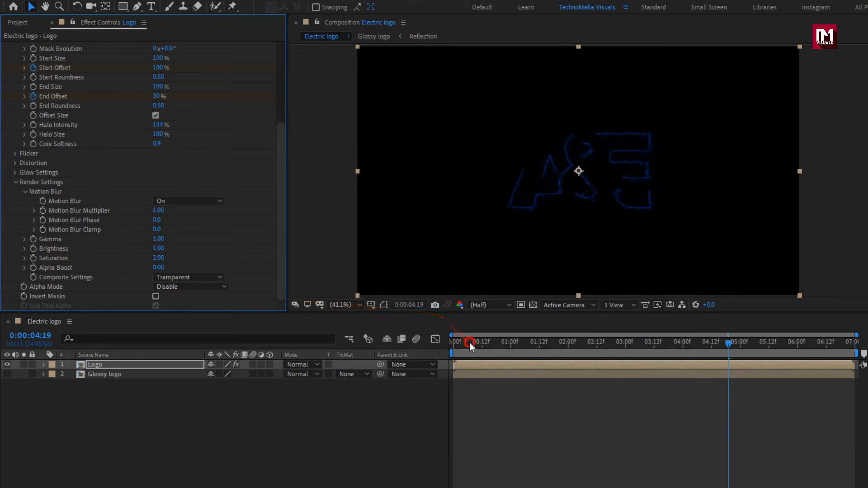
pyautogui.moveTo(469, 343); pyautogui.dragTo(711, 344)
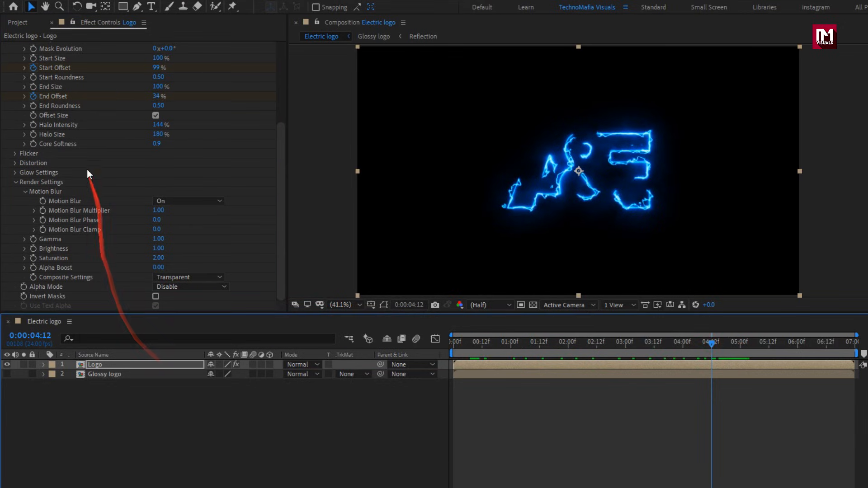
# Collapse the first Saber effect's properties and apply a second Video Copilot Saber effect to the Logo layer.
pyautogui.scroll(4, 37, 88)
pyautogui.scroll(1, 32, 86)
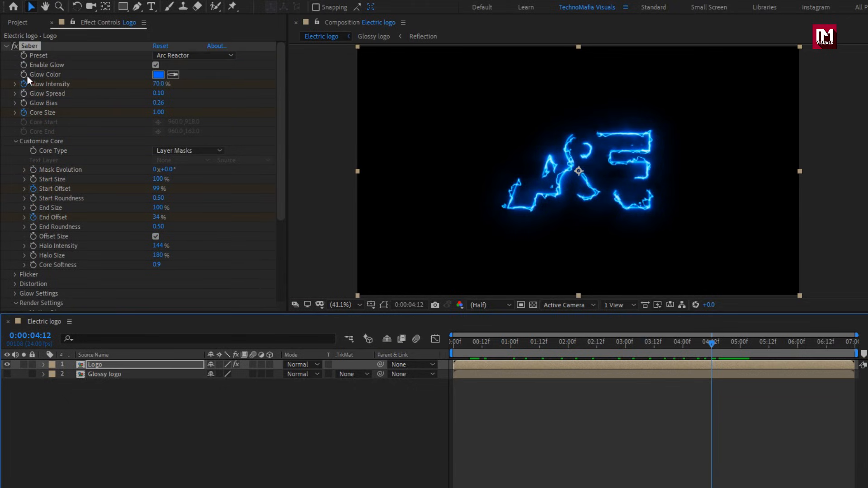
pyautogui.click(6, 46)
pyautogui.click(119, 6)
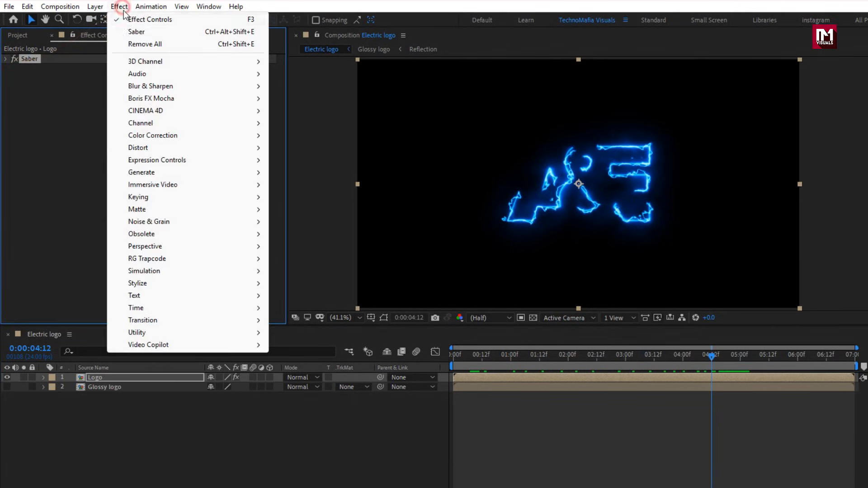
pyautogui.moveTo(205, 345)
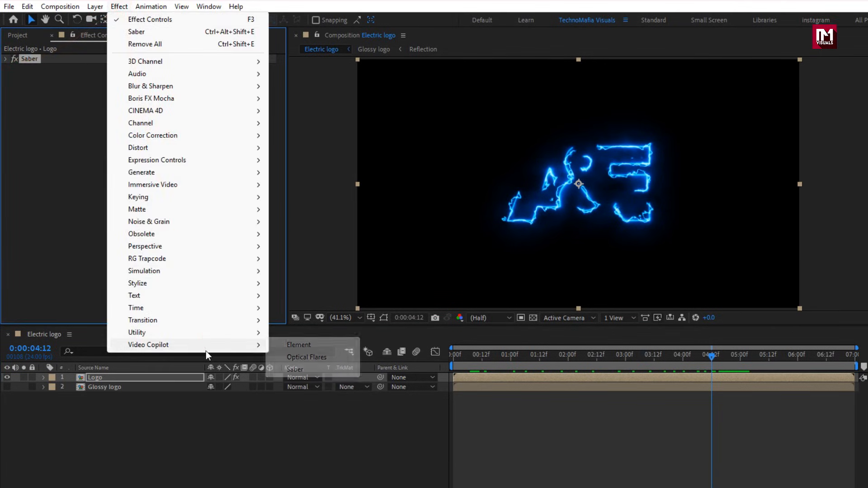
pyautogui.click(295, 369)
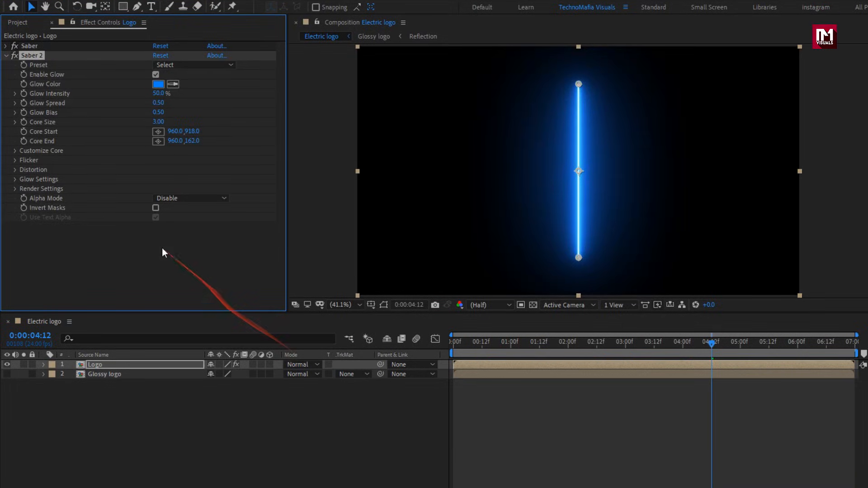
# Set the second Saber's Core Type to Layer Masks and choose the Fire preset.
pyautogui.click(14, 151)
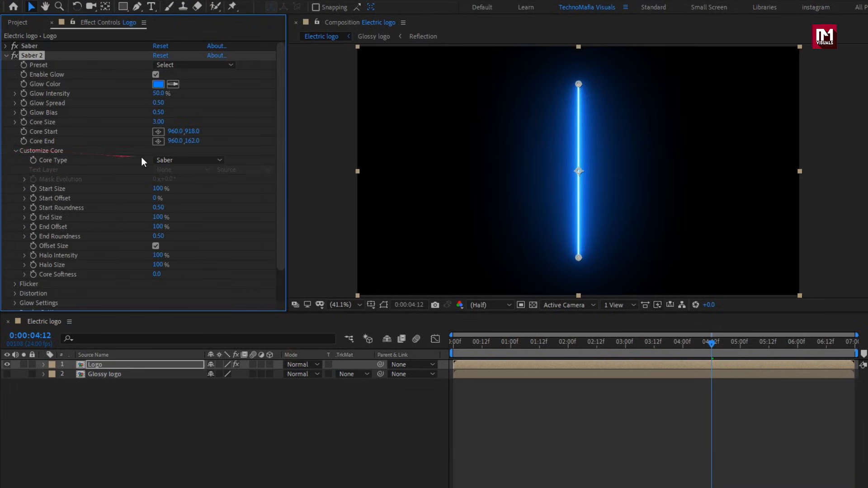
pyautogui.click(165, 160)
pyautogui.click(187, 189)
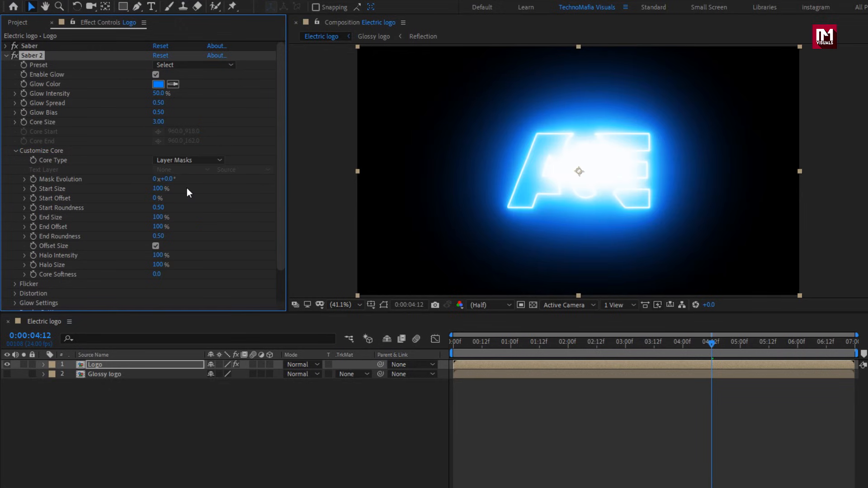
pyautogui.click(179, 66)
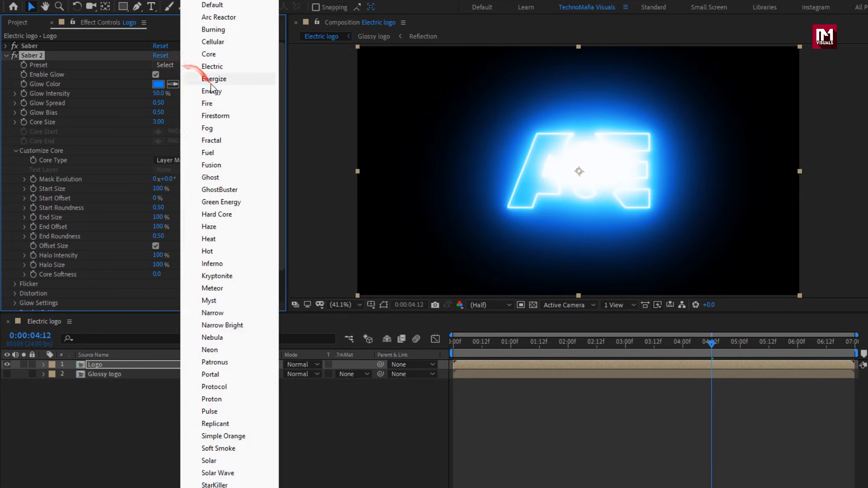
pyautogui.click(216, 103)
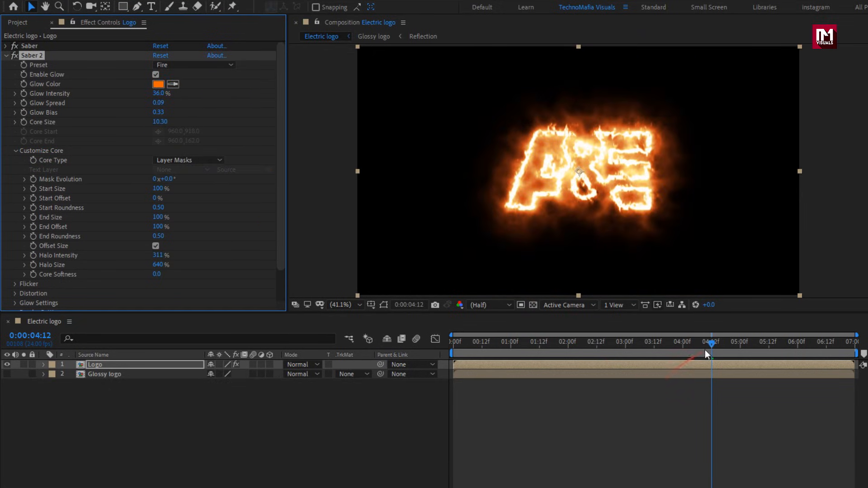
# At 0:00:04:15, keyframe the second Saber's Glow Intensity at 36%.
pyautogui.moveTo(712, 344); pyautogui.dragTo(719, 344)
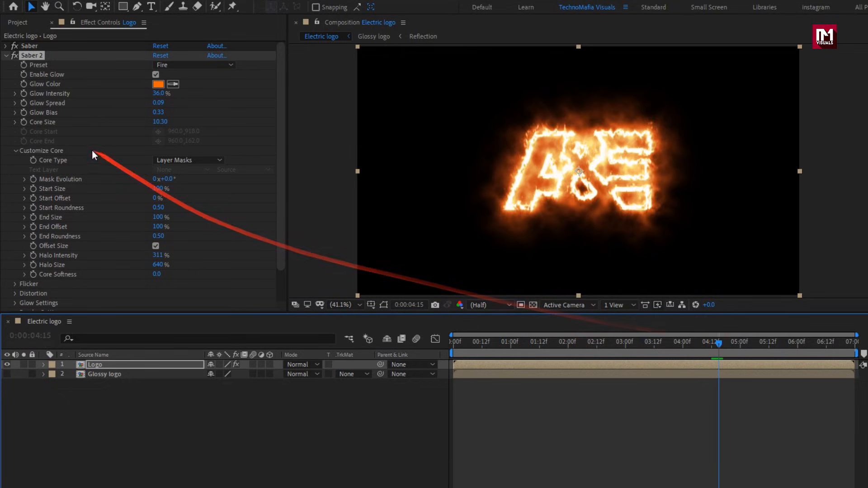
pyautogui.click(25, 94)
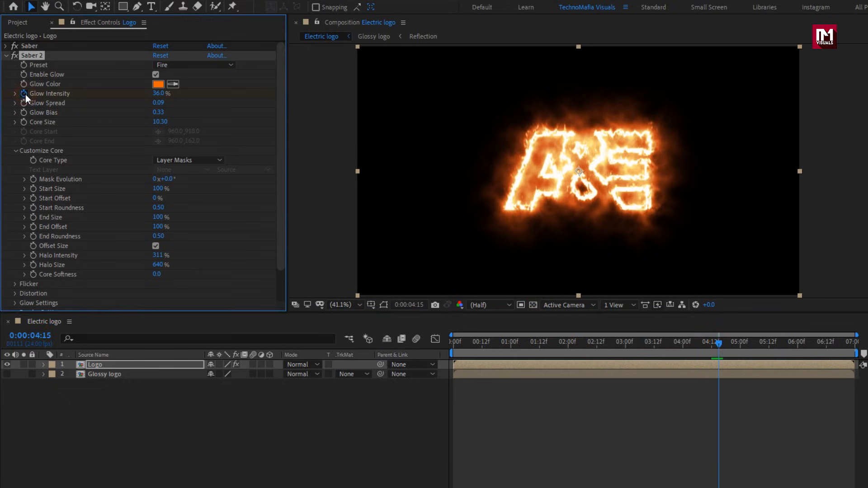
# At 0:00:04:17, keyframe the second Saber's Glow Intensity at 12%.
pyautogui.click(720, 343)
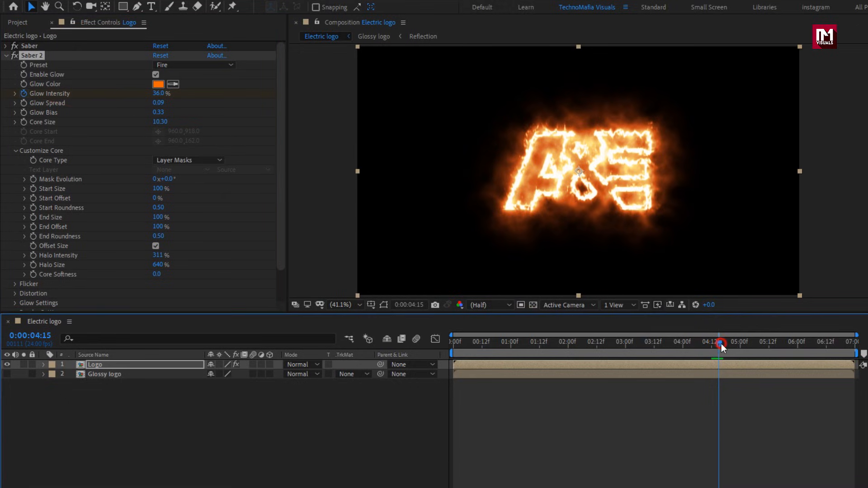
pyautogui.moveTo(721, 344); pyautogui.dragTo(726, 343)
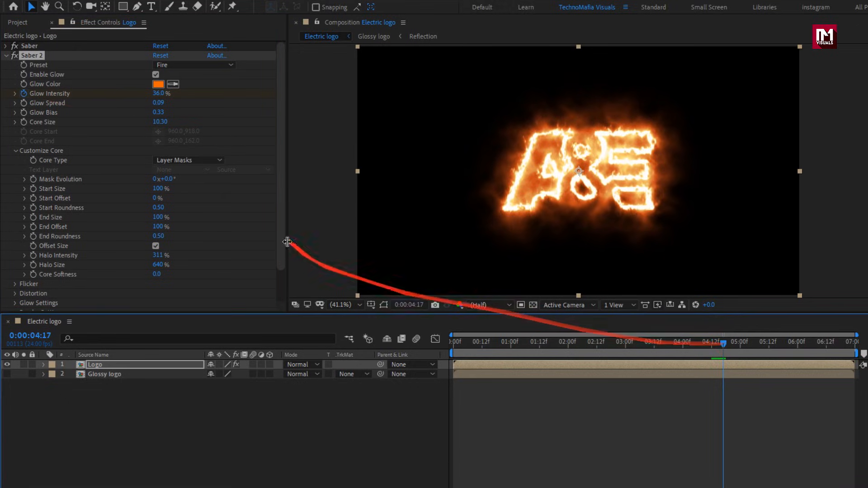
pyautogui.click(158, 93)
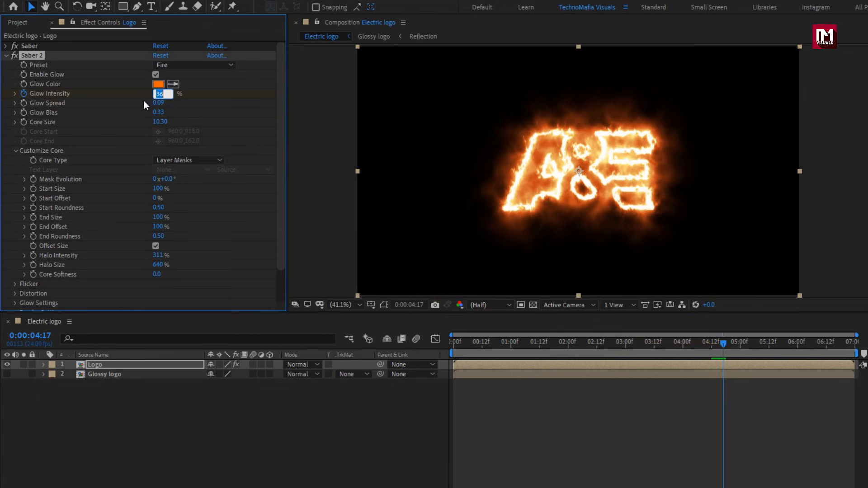
pyautogui.write('12')
pyautogui.press('Return')
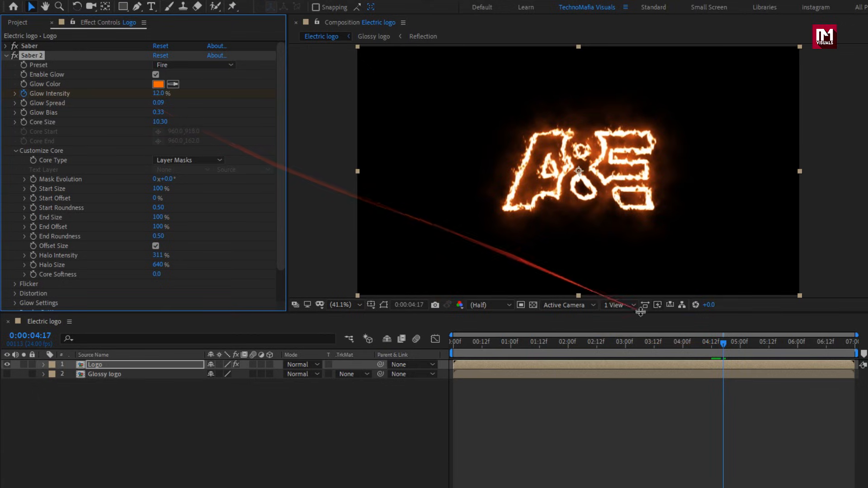
# At 0:00:04:20, keyframe the second Saber's Glow Intensity at 0%.
pyautogui.moveTo(725, 344); pyautogui.dragTo(730, 344)
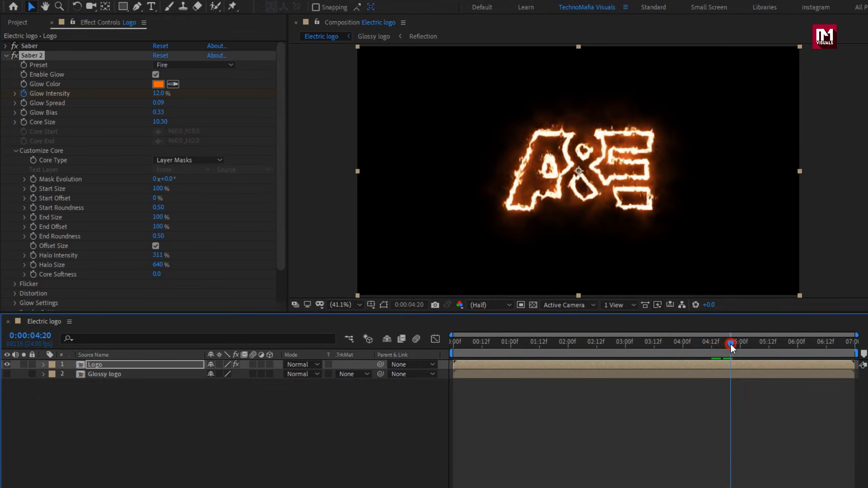
pyautogui.click(162, 94)
pyautogui.write('0')
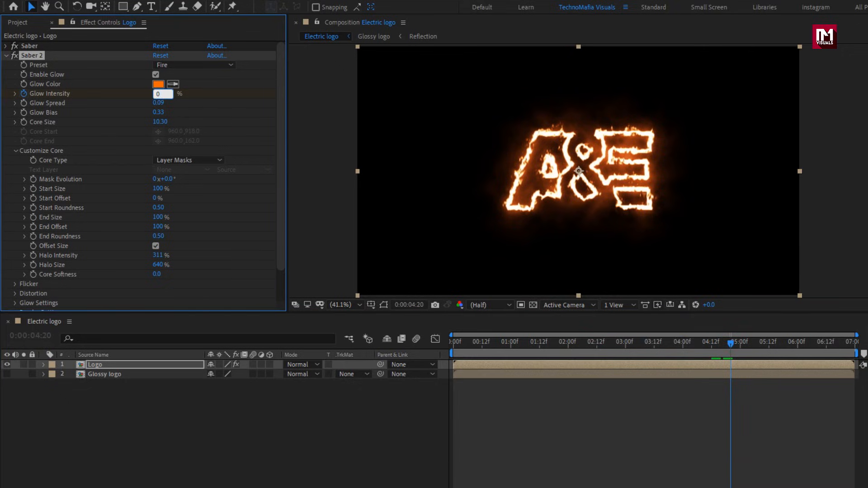
pyautogui.press('Return')
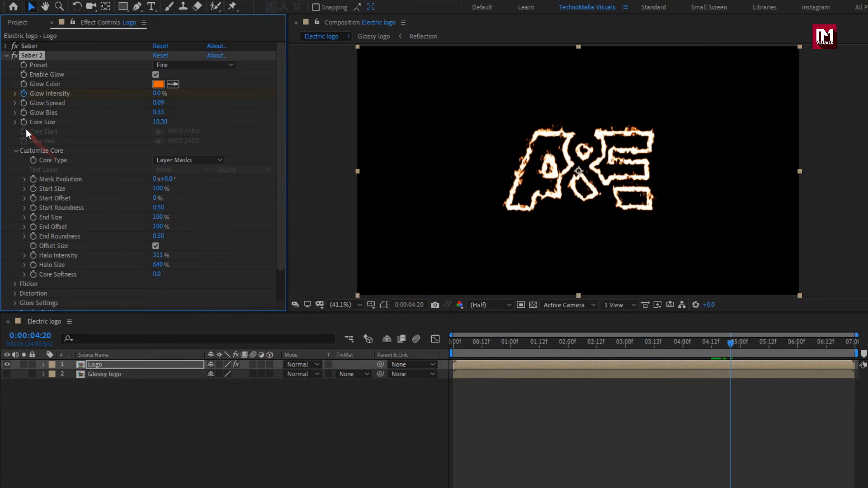
# Keyframe the second Saber's Core Size at 0 at 0:00:04:20 and at 2 at 0:00:04:15.
pyautogui.click(157, 123)
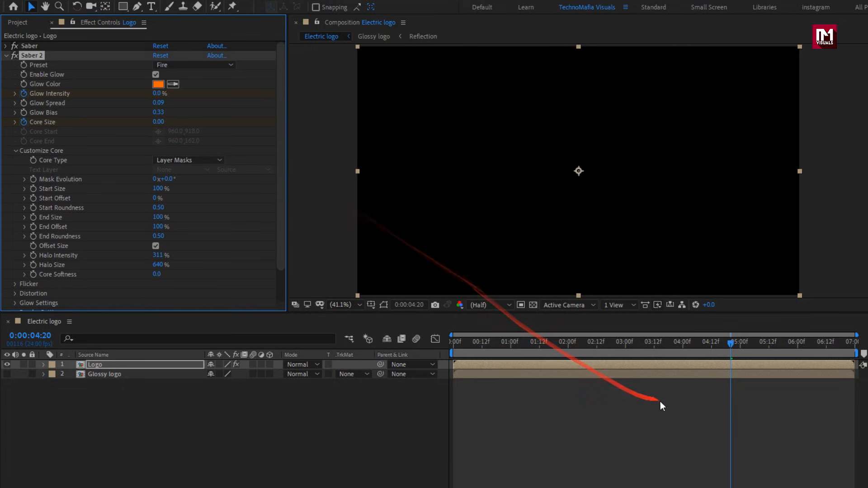
pyautogui.moveTo(730, 342); pyautogui.dragTo(719, 342)
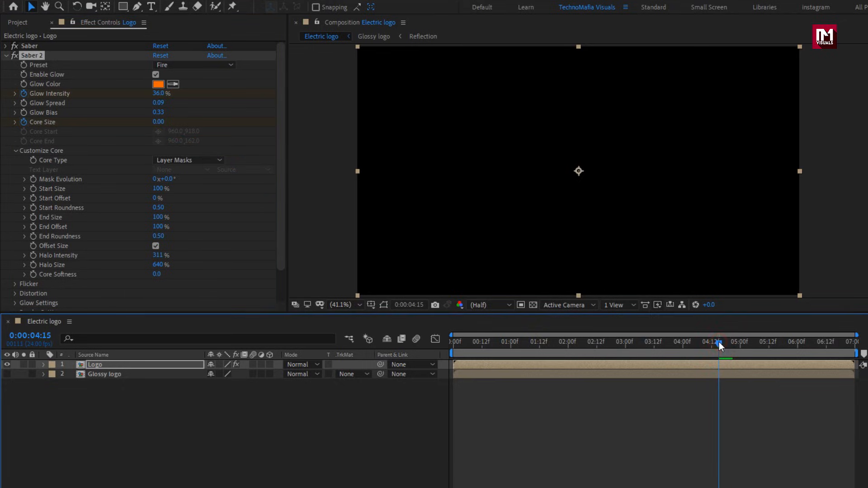
pyautogui.click(158, 122)
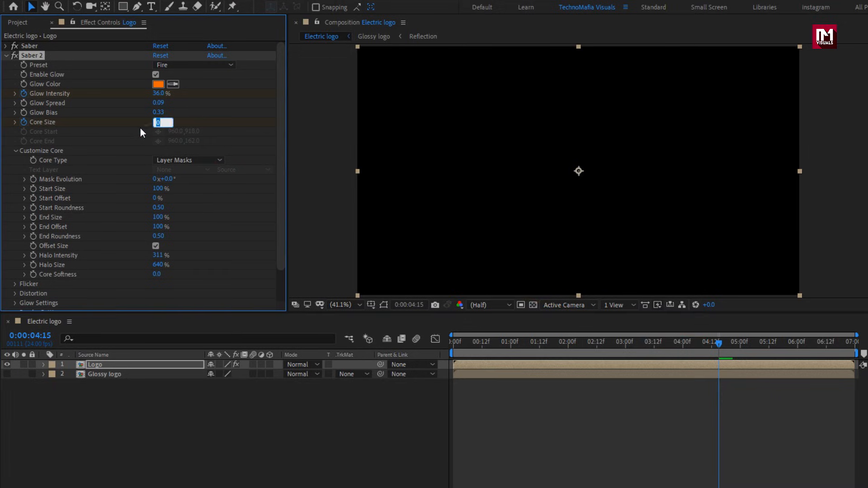
pyautogui.write('2')
pyautogui.press('Return')
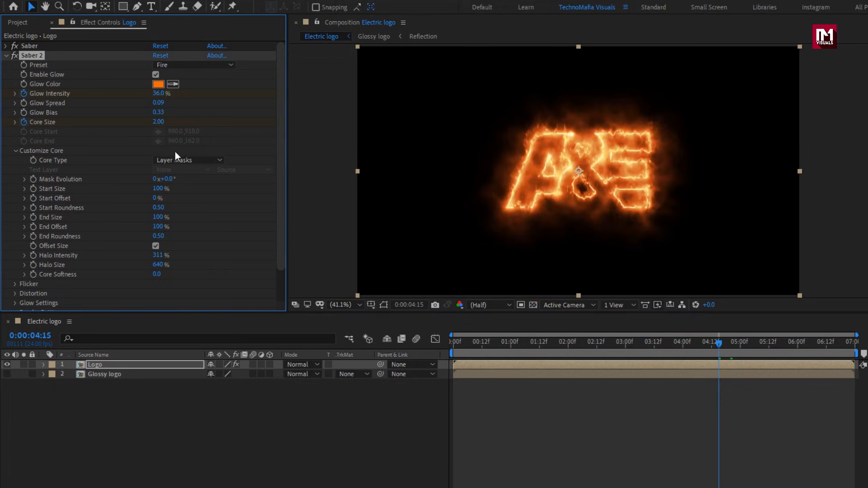
# Reveal the Logo layer's keyframes and move Saber 2's first Core Size keyframe to 0:00:04:17.
pyautogui.moveTo(718, 343); pyautogui.dragTo(720, 343)
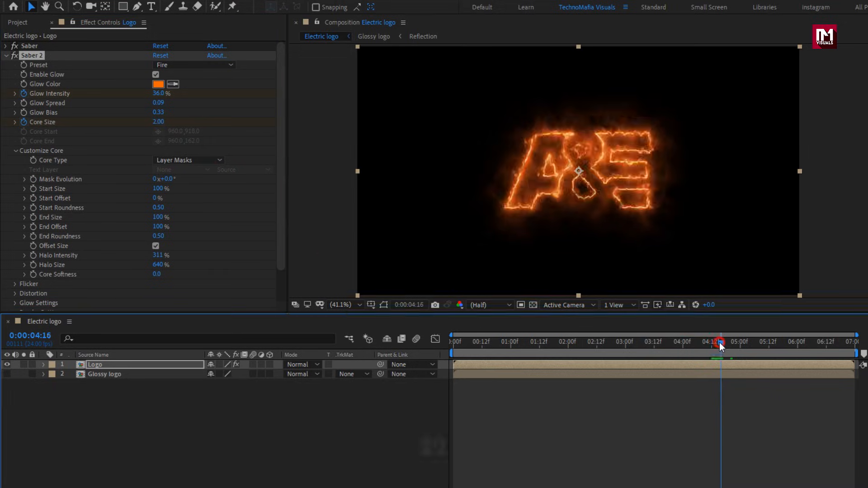
pyautogui.press('u')
pyautogui.click(99, 365)
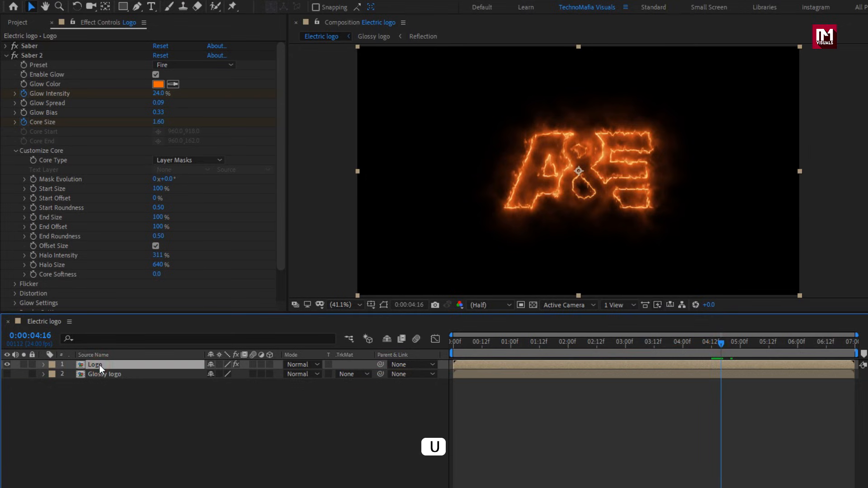
pyautogui.press('u')
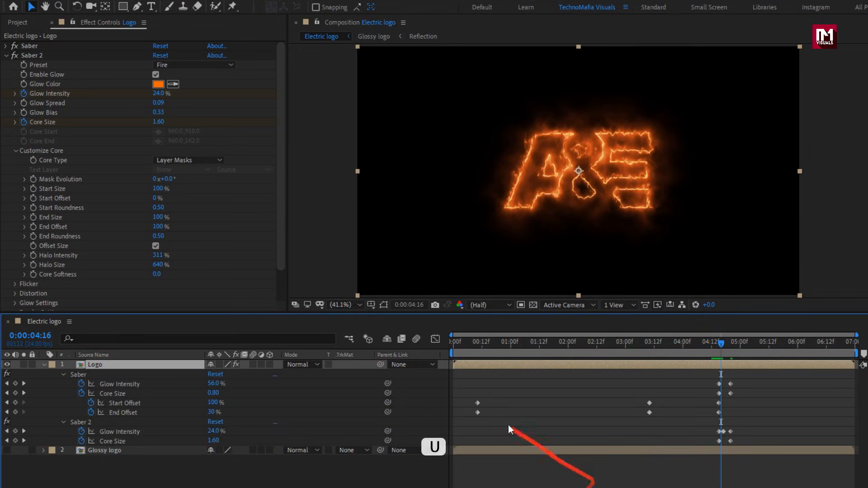
pyautogui.moveTo(856, 335); pyautogui.dragTo(752, 342)
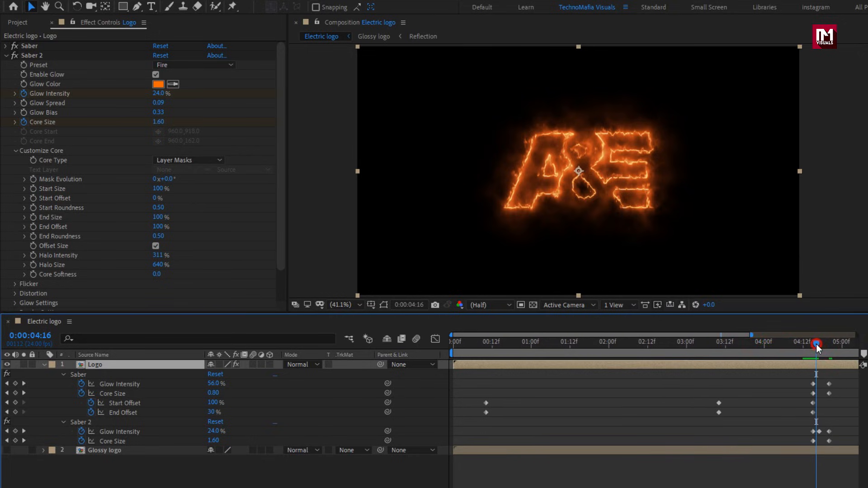
pyautogui.moveTo(816, 344); pyautogui.dragTo(820, 344)
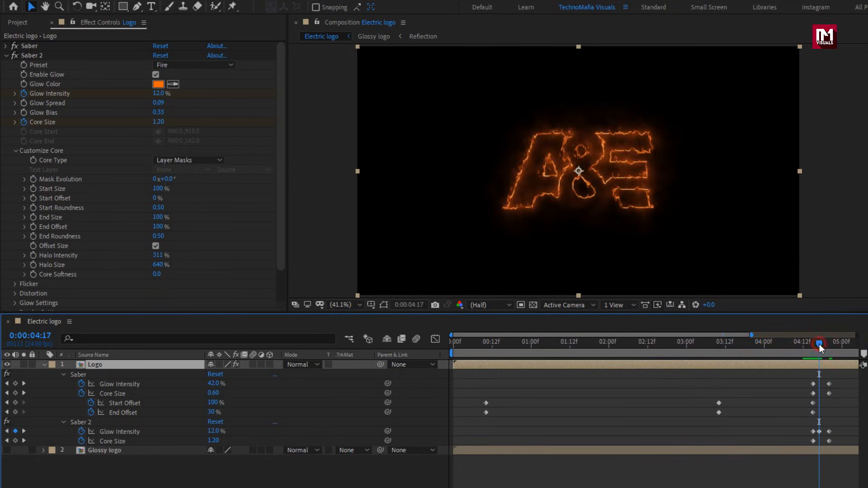
pyautogui.moveTo(813, 441); pyautogui.dragTo(819, 441)
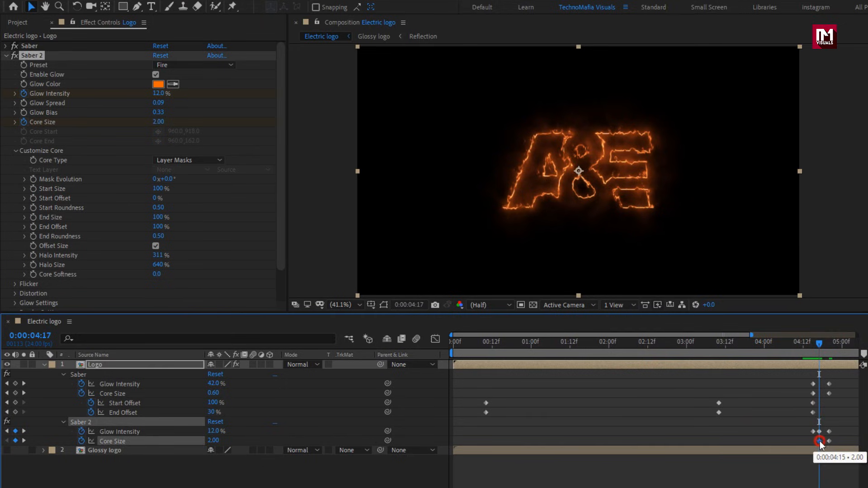
# At 0:00:04:15, keyframe the second Saber's Core Size at 10.
pyautogui.moveTo(817, 347); pyautogui.dragTo(814, 344)
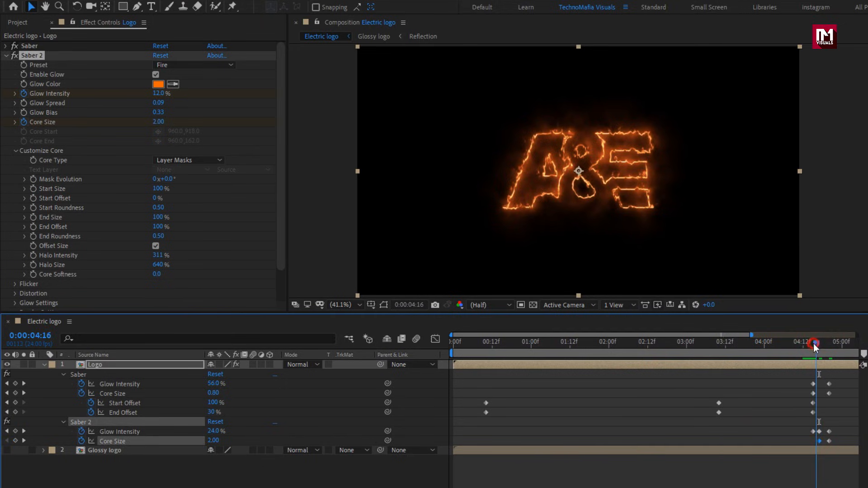
pyautogui.click(158, 121)
pyautogui.write('10')
pyautogui.press('Return')
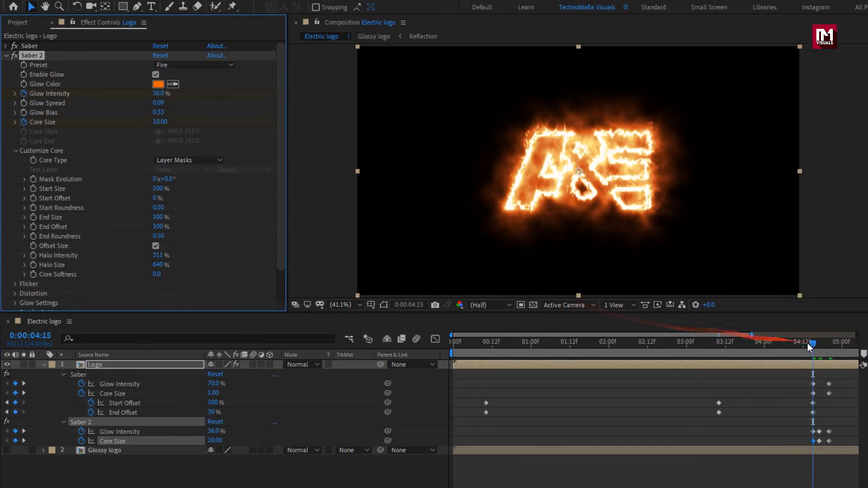
# At 0:00:00:10, keyframe the second Saber's Start Offset and End Offset at 0%.
pyautogui.moveTo(808, 344); pyautogui.dragTo(485, 346)
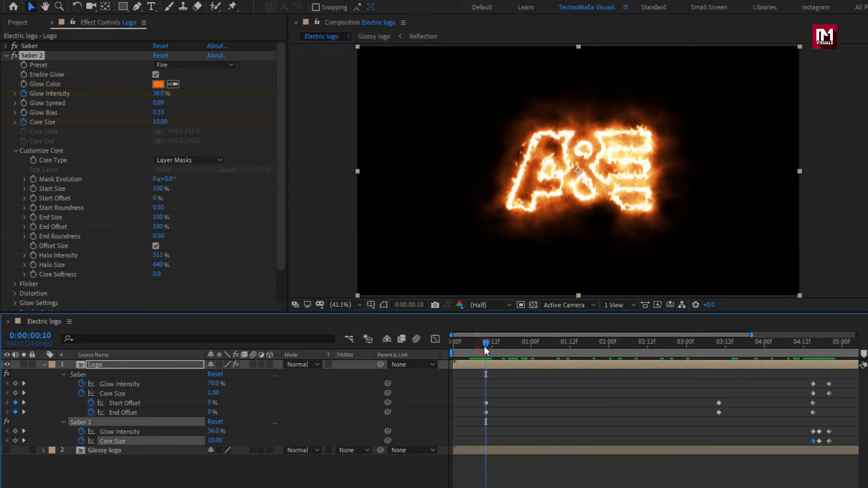
pyautogui.click(35, 198)
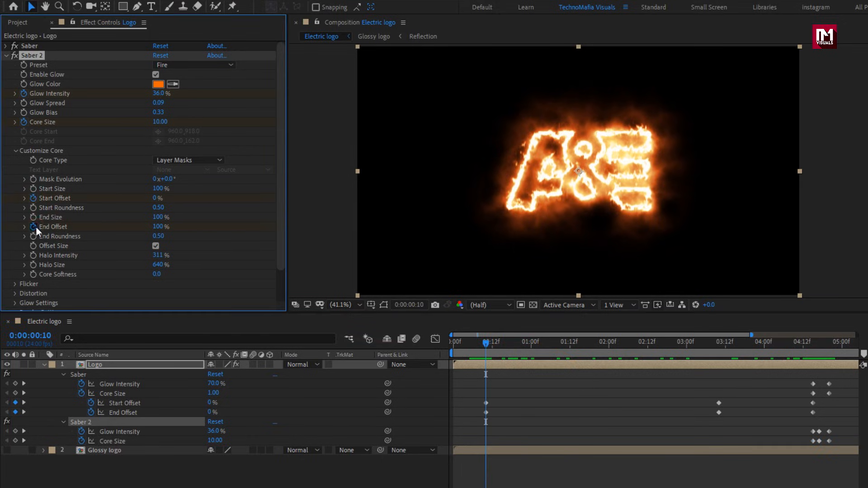
pyautogui.click(152, 227)
pyautogui.write('0')
pyautogui.press('Return')
# At 0:00:03:10, set the second Saber's Start Offset to 80% and End Offset to 75%.
pyautogui.moveTo(552, 346); pyautogui.dragTo(720, 345)
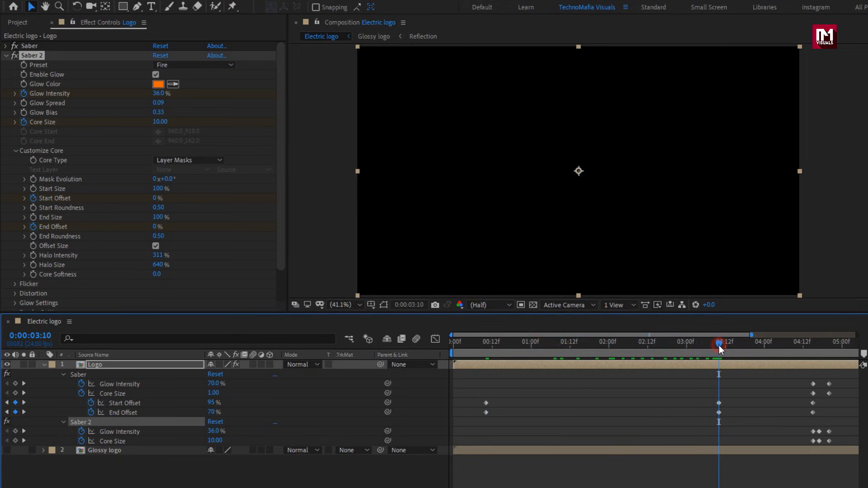
pyautogui.click(155, 198)
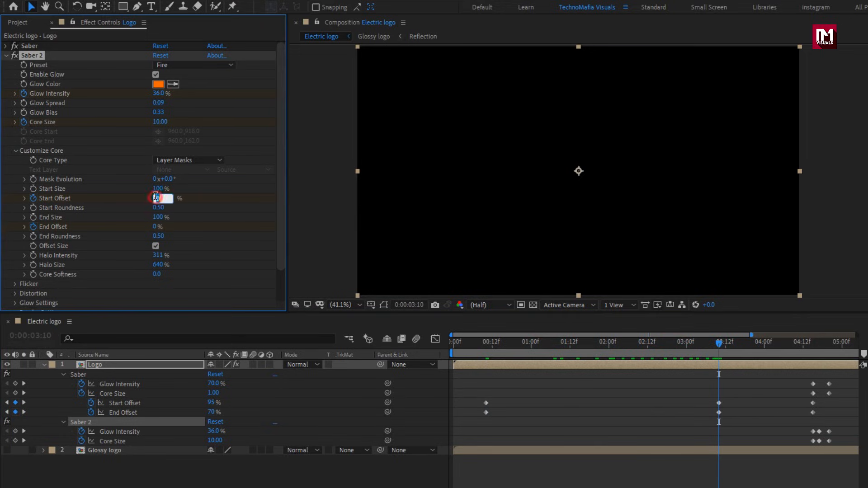
pyautogui.write('80')
pyautogui.press('Return')
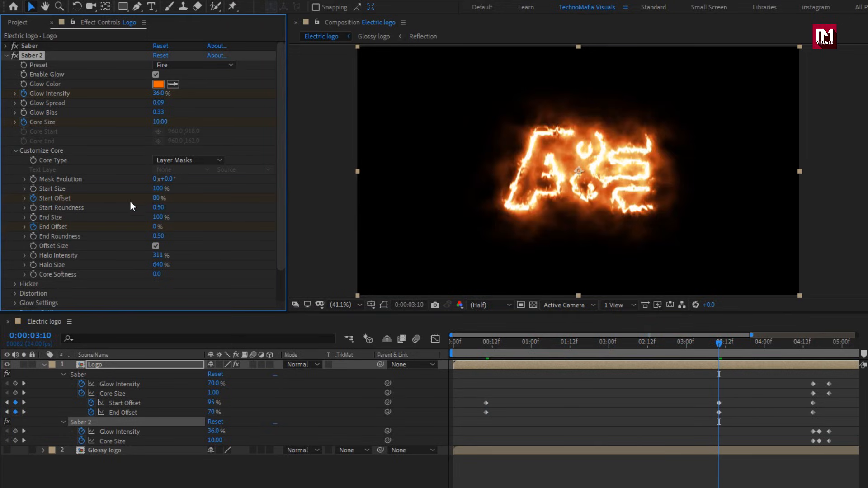
pyautogui.click(154, 227)
pyautogui.write('75')
pyautogui.press('Return')
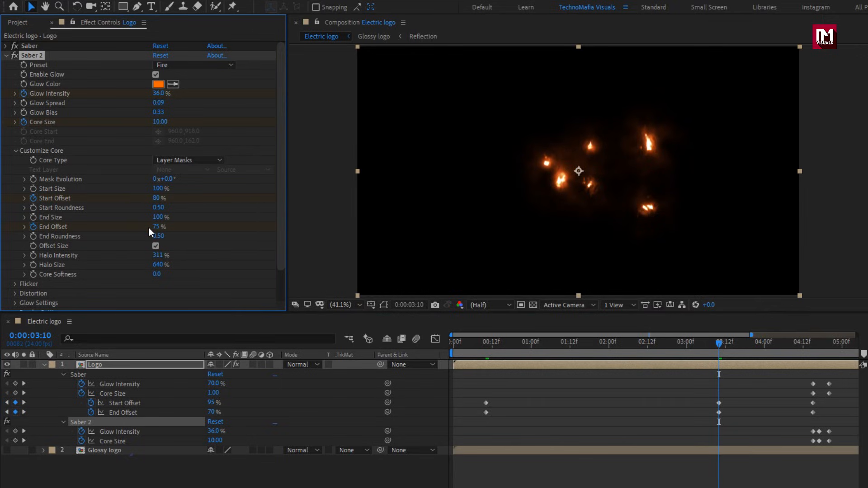
# At 0:00:03:20, set the second Saber's Start Offset to 0% and End Offset to 20%.
pyautogui.click(724, 346)
pyautogui.moveTo(723, 346); pyautogui.dragTo(751, 345)
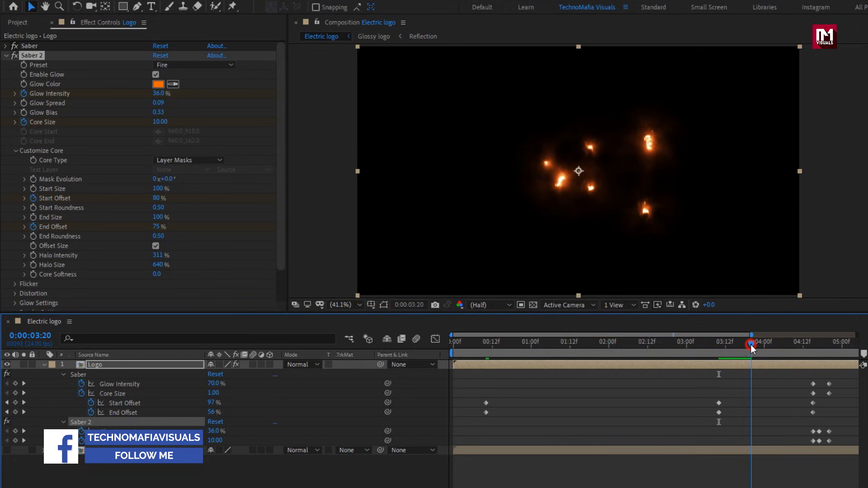
pyautogui.click(156, 198)
pyautogui.press('Return')
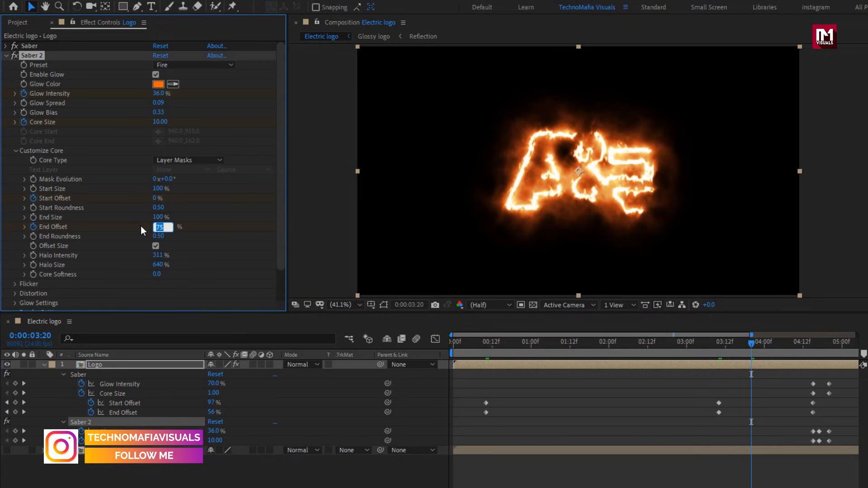
pyautogui.write('20')
pyautogui.press('Return')
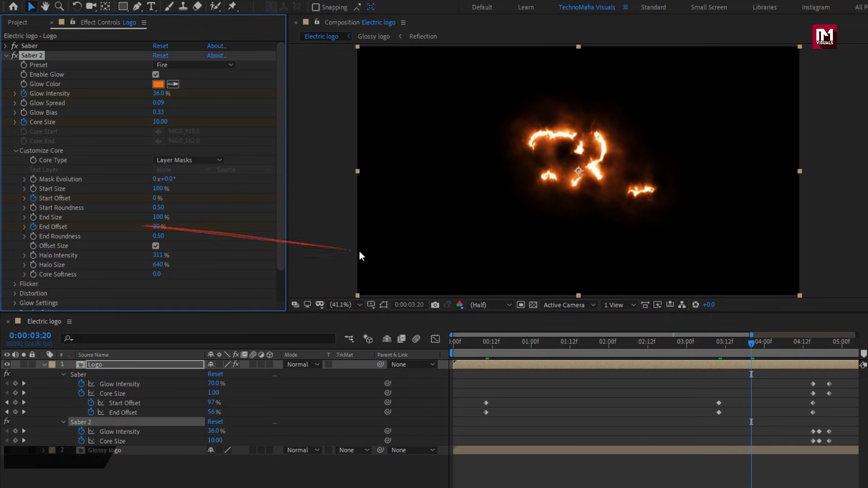
# At 0:00:04:15, set the second Saber's Start Offset to 15% and End Offset to 100%, and scrub through the animation's beginning.
pyautogui.click(812, 347)
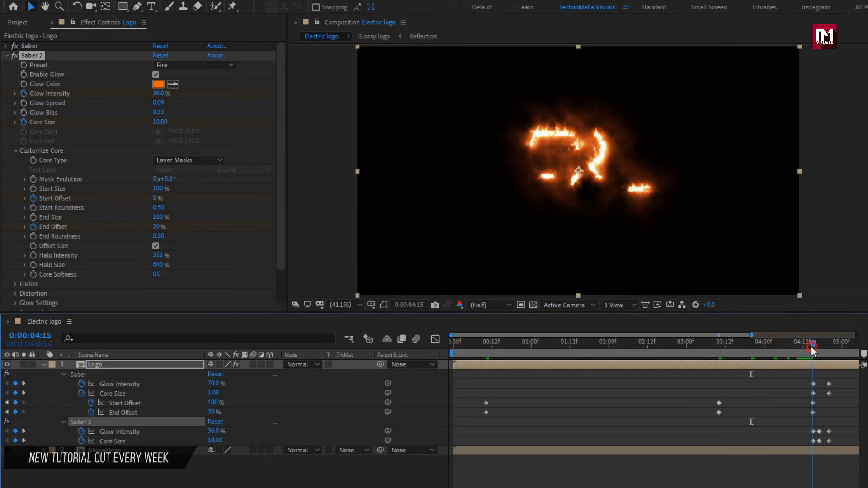
pyautogui.click(155, 198)
pyautogui.write('15')
pyautogui.press('Return')
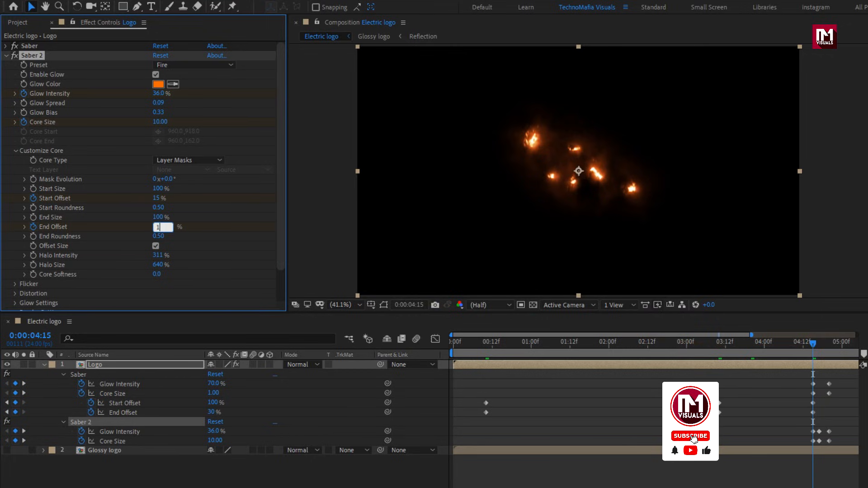
pyautogui.write('100')
pyautogui.press('Return')
pyautogui.moveTo(461, 339); pyautogui.dragTo(536, 361)
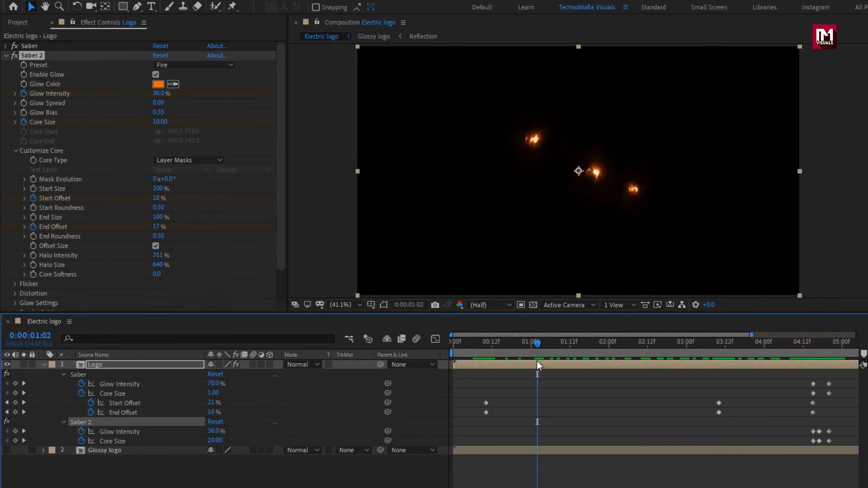
# Set the second Saber's Composite Settings to Add in its render settings and scrub through the combined glow animation.
pyautogui.scroll(-2, 127, 253)
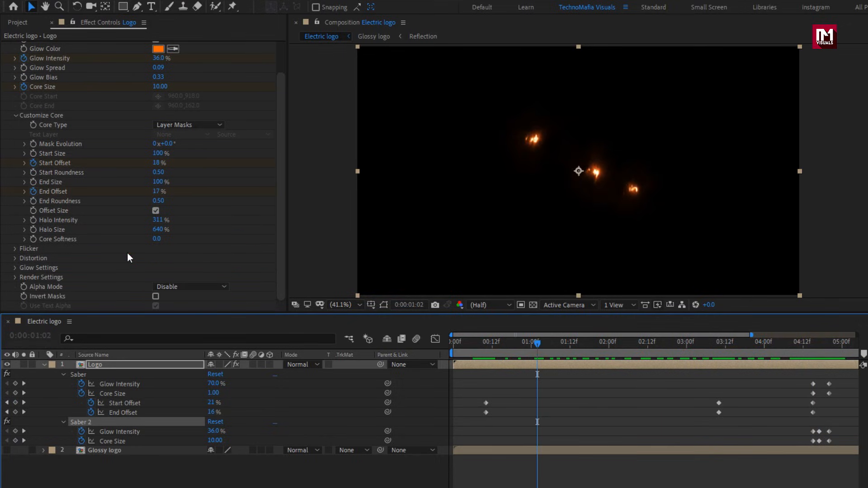
pyautogui.click(17, 278)
pyautogui.scroll(-5, 17, 279)
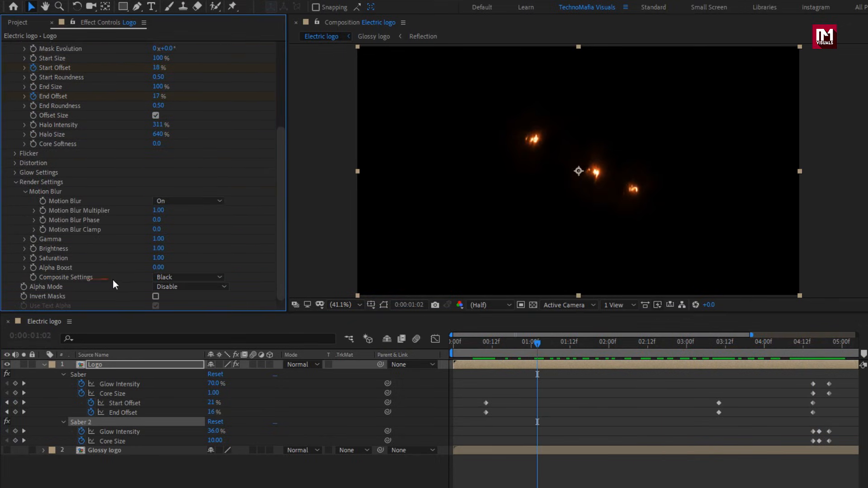
pyautogui.click(175, 279)
pyautogui.click(190, 314)
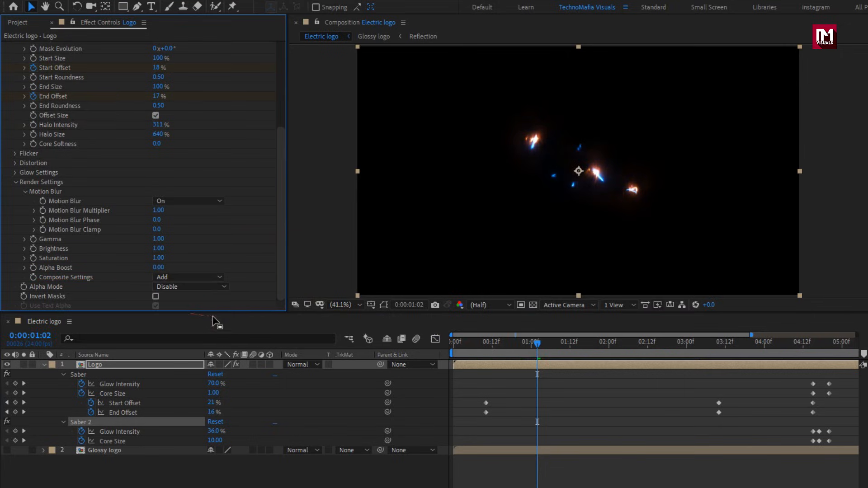
pyautogui.moveTo(531, 349)
pyautogui.mouseDown()
pyautogui.moveTo(824, 335)
pyautogui.moveTo(803, 335)
pyautogui.mouseUp()
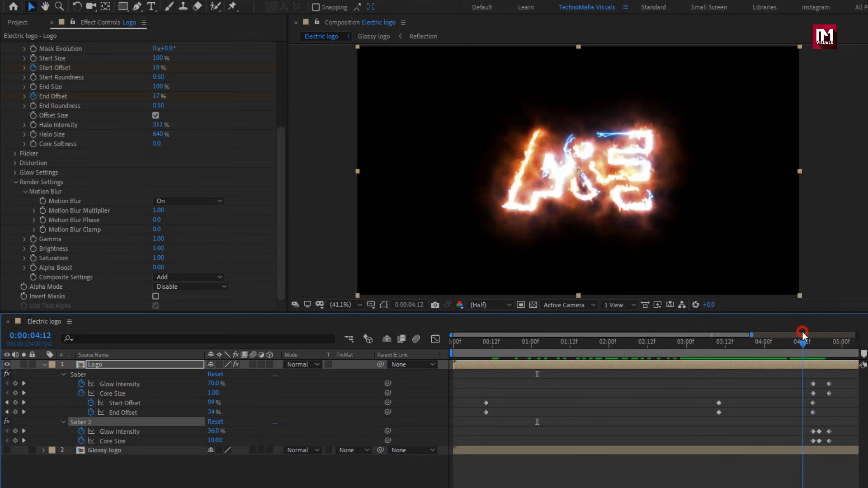
# Collapse the two existing Saber effects and add a third Saber effect to the Logo layer.
pyautogui.click(28, 181)
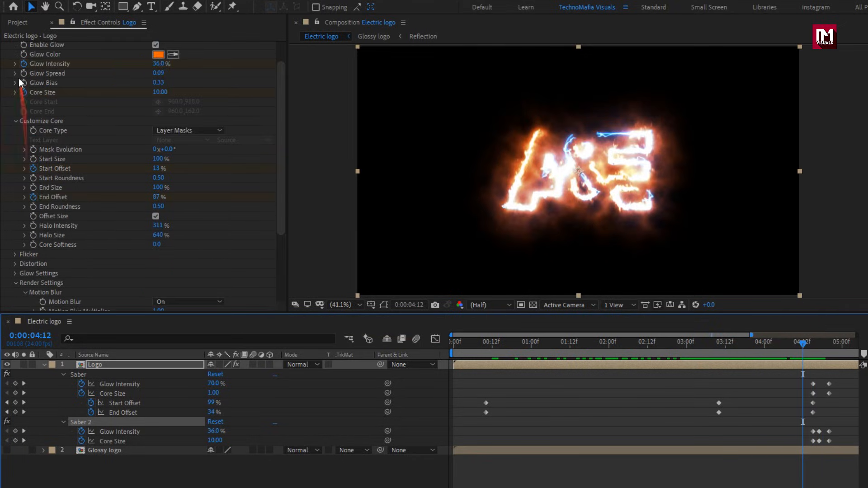
pyautogui.scroll(3, 19, 76)
pyautogui.click(6, 56)
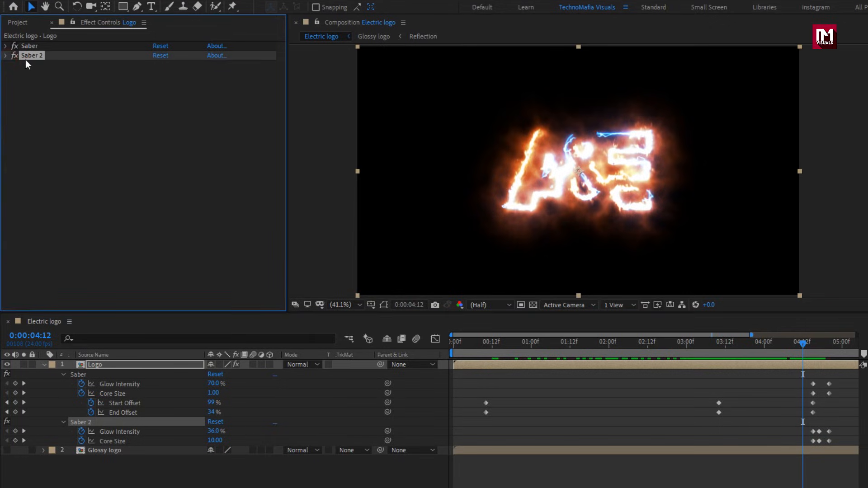
pyautogui.click(120, 6)
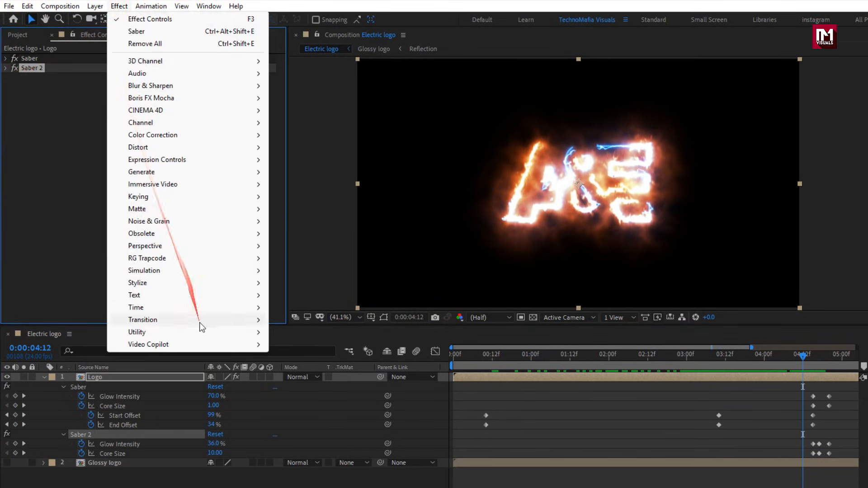
pyautogui.moveTo(208, 345)
pyautogui.click(312, 368)
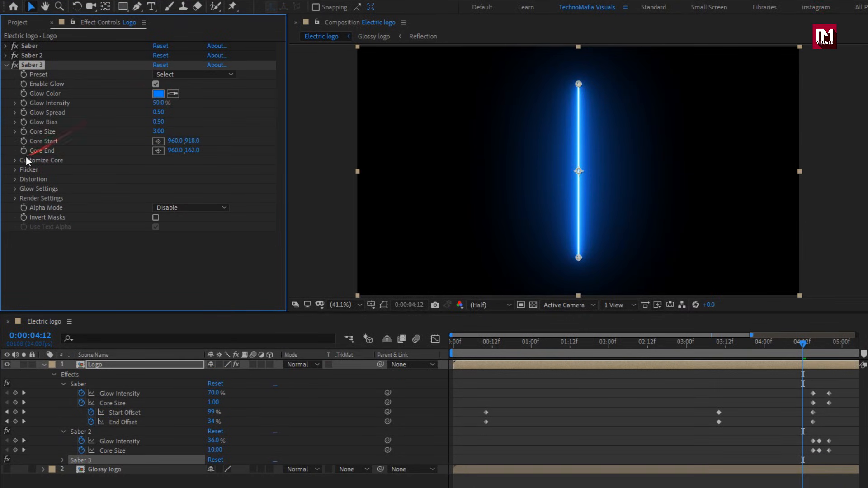
# Set the third Saber's Core Type to Layer Masks and apply the Fuel preset.
pyautogui.click(15, 161)
pyautogui.click(168, 171)
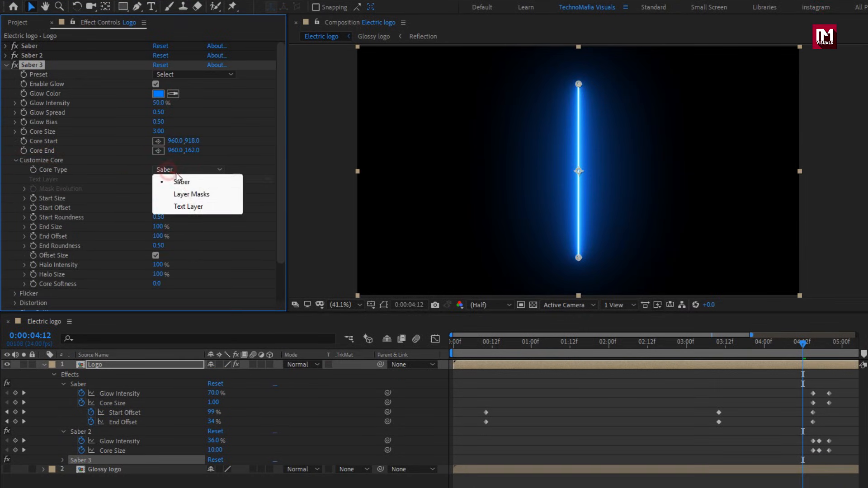
pyautogui.click(194, 198)
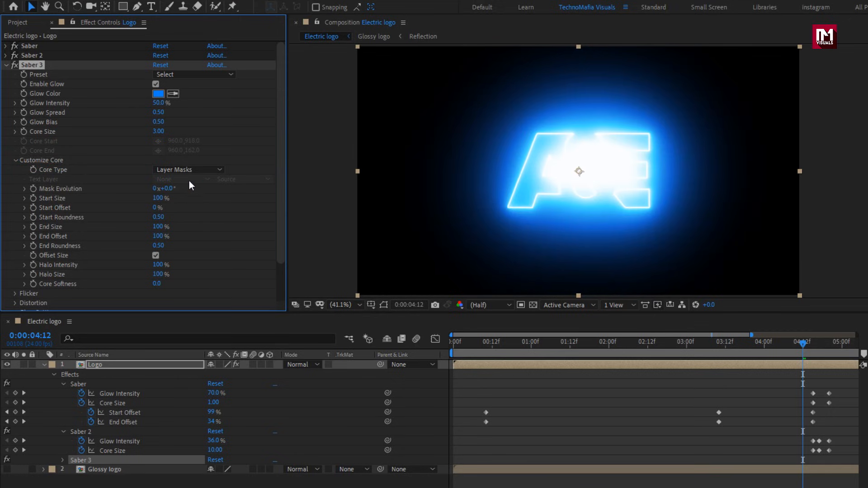
pyautogui.click(169, 75)
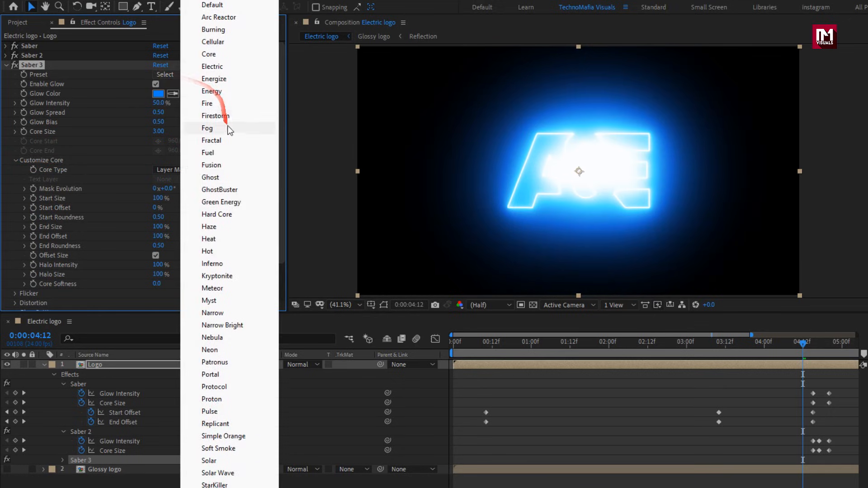
pyautogui.click(228, 152)
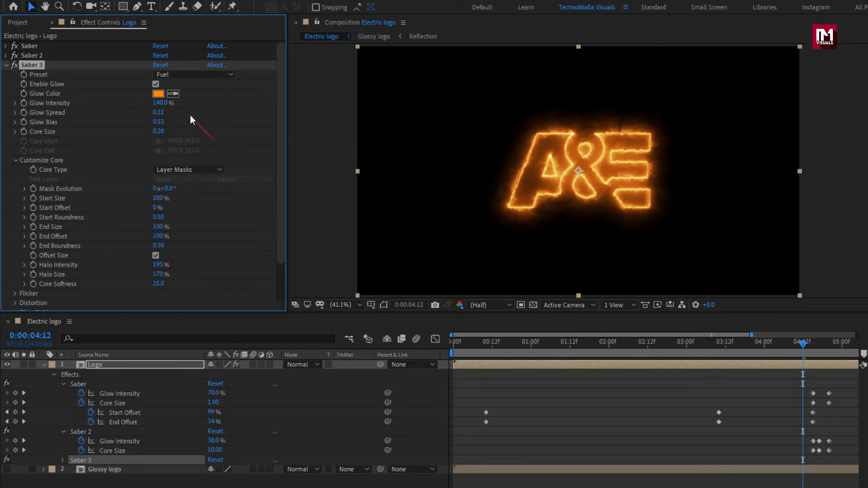
# Change the third Saber's Glow Color to bright blue, 01AEFF.
pyautogui.click(159, 93)
pyautogui.moveTo(248, 215); pyautogui.dragTo(248, 235)
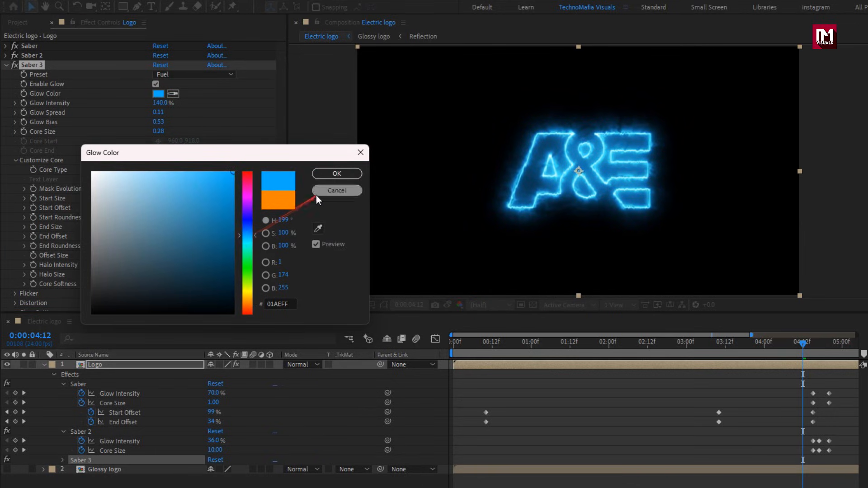
pyautogui.click(327, 172)
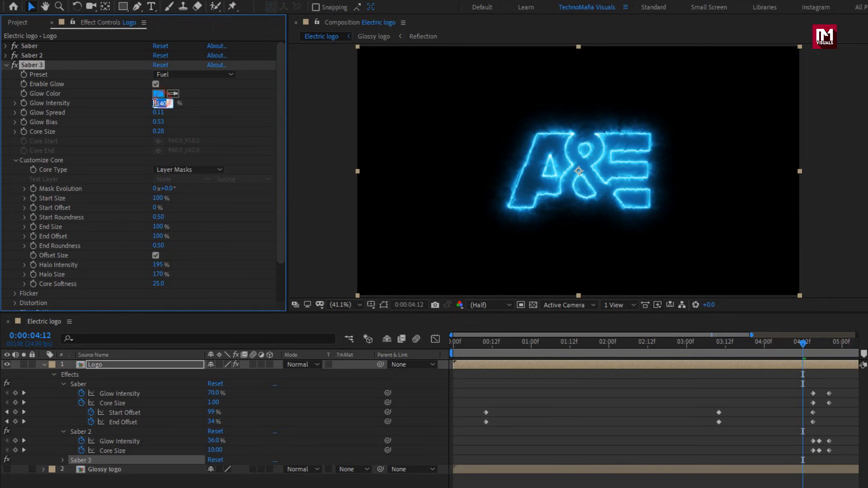
# Set the third Saber's Glow Intensity to 38%, Core Size to 1, Start Size to 125% and End Size to 70%.
pyautogui.press('Return')
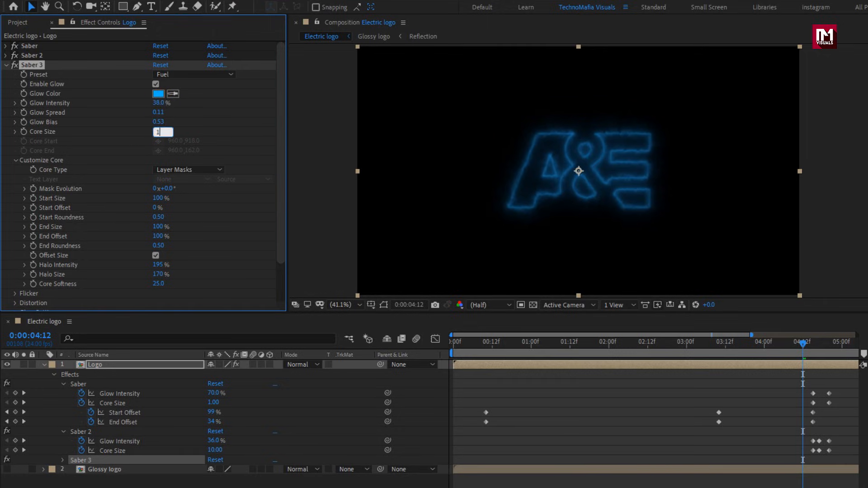
pyautogui.write('1')
pyautogui.press('Return')
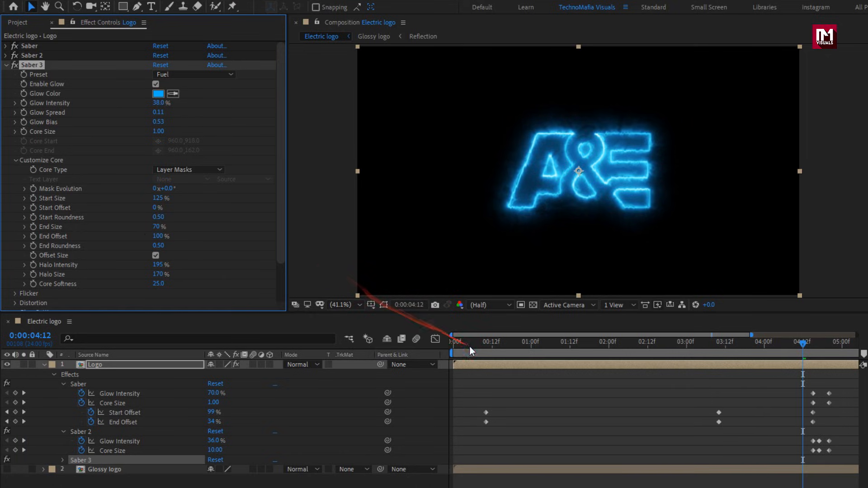
# At 0:00:00:06, enable keyframing for the third Saber's Start Offset and End Offset.
pyautogui.click(470, 344)
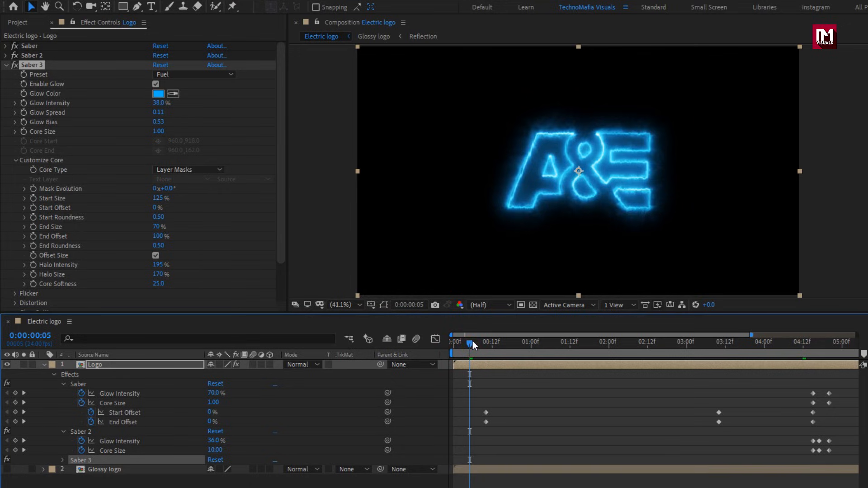
pyautogui.click(469, 346)
pyautogui.moveTo(470, 344); pyautogui.dragTo(472, 343)
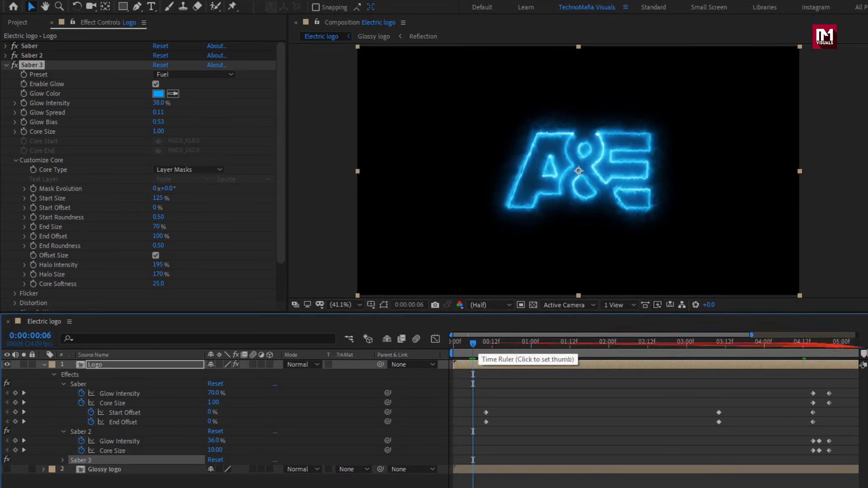
pyautogui.moveTo(752, 335); pyautogui.dragTo(521, 343)
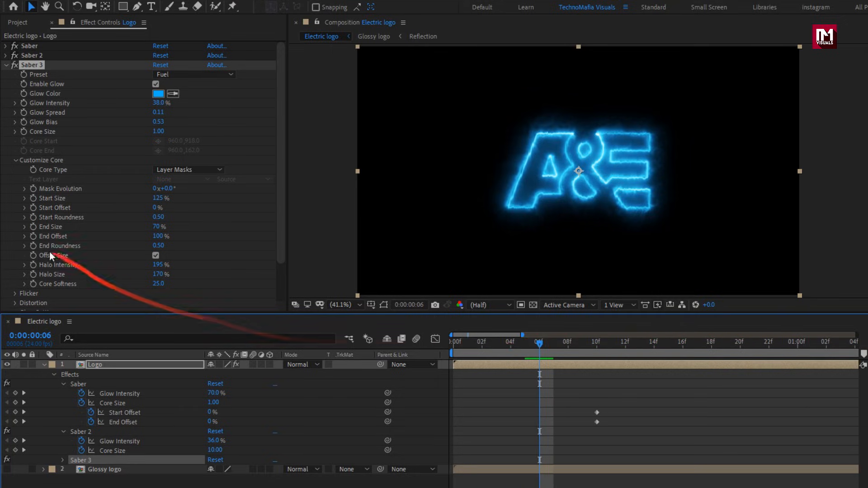
pyautogui.click(33, 208)
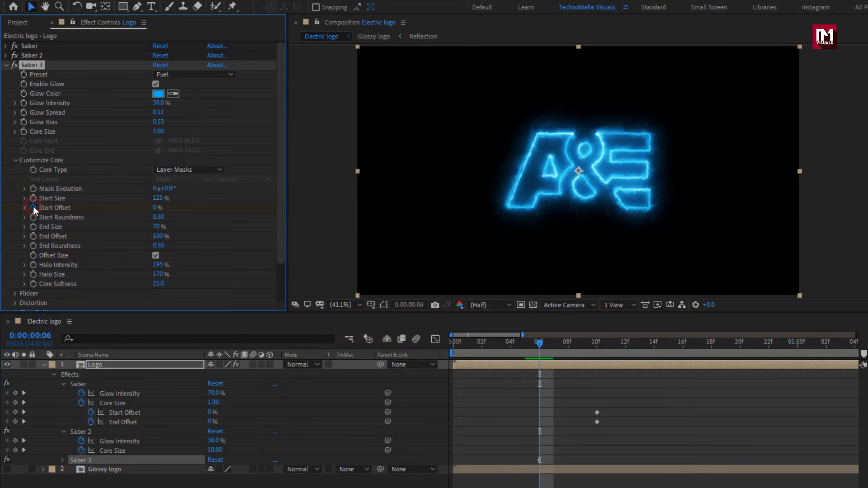
pyautogui.click(34, 236)
# Reveal the Logo layer's keyframed properties and collapse the first two Sabers, leaving the third Saber's keyframes expanded.
pyautogui.press('u')
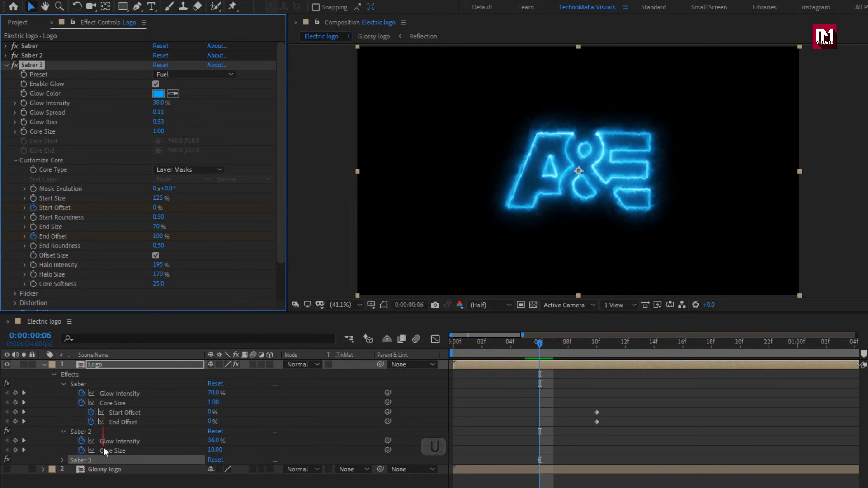
pyautogui.click(105, 367)
pyautogui.press('u')
pyautogui.press('u')
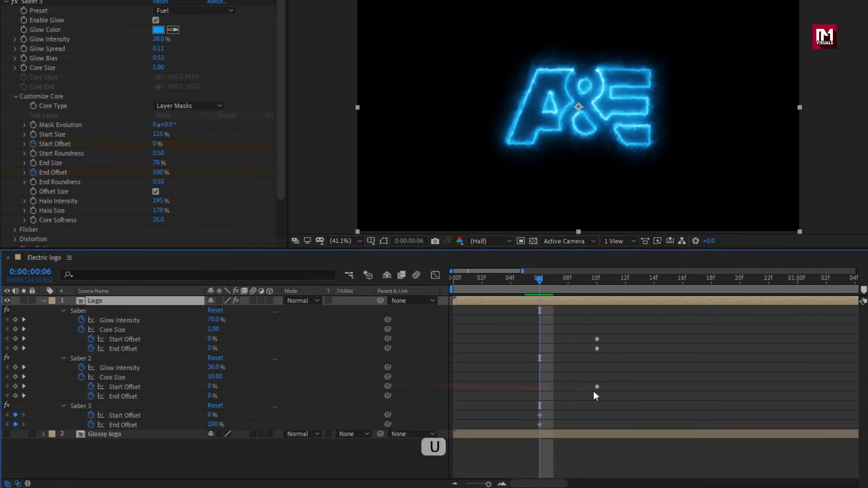
pyautogui.click(63, 311)
pyautogui.click(63, 320)
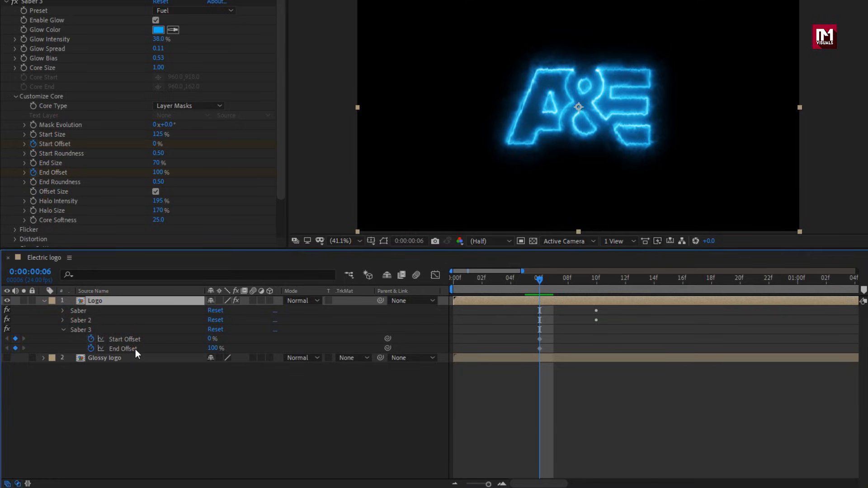
# At 0:00:00:06, set the third Saber's End Offset to 0%.
pyautogui.click(208, 352)
pyautogui.write('0')
pyautogui.press('Return')
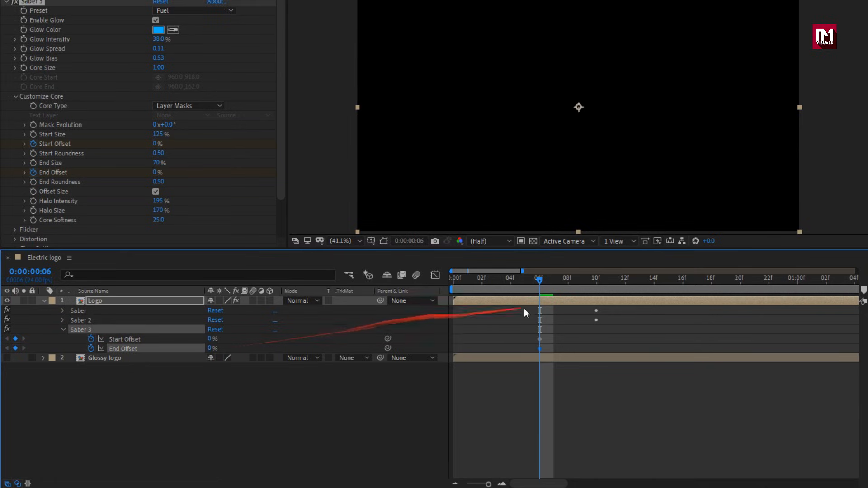
# At 0:00:00:09, set the third Saber's Start Offset to 100%.
pyautogui.moveTo(570, 288); pyautogui.dragTo(579, 280)
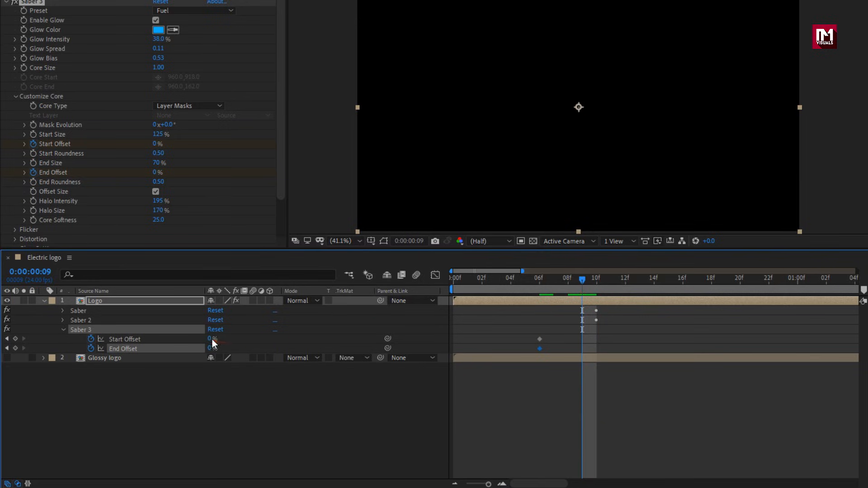
pyautogui.write('100')
pyautogui.press('Return')
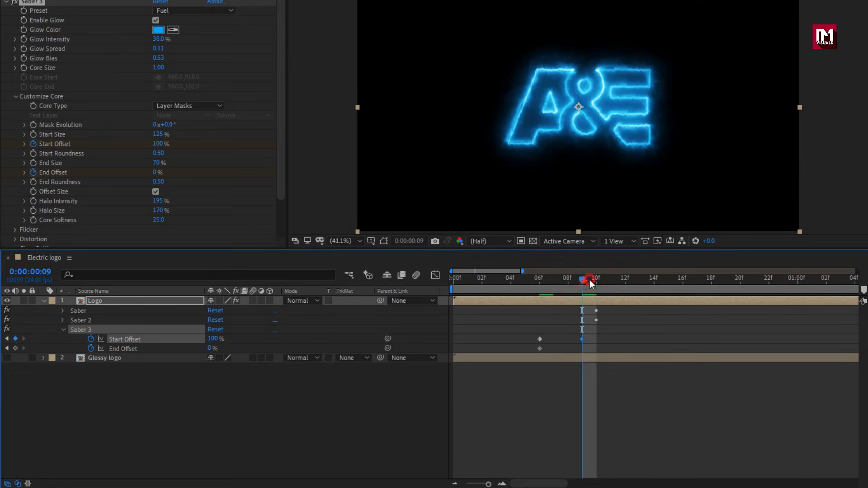
# At 0:00:00:12, set the third Saber's Start Offset to 0% and scrub back to 0:00:00:10 to check the flash.
pyautogui.moveTo(590, 280); pyautogui.dragTo(620, 278)
pyautogui.click(215, 339)
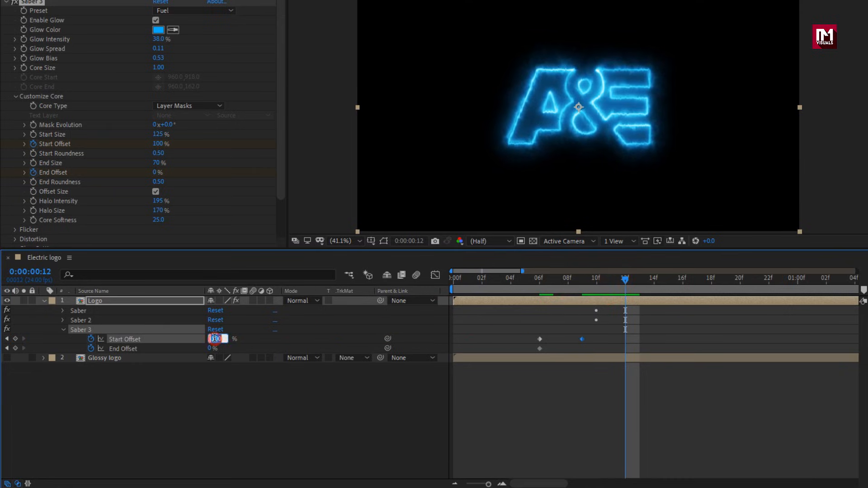
pyautogui.write('0')
pyautogui.press('Return')
pyautogui.moveTo(593, 283)
pyautogui.mouseDown()
pyautogui.moveTo(534, 287)
pyautogui.moveTo(613, 290)
pyautogui.moveTo(560, 294)
pyautogui.moveTo(597, 293)
pyautogui.mouseUp()
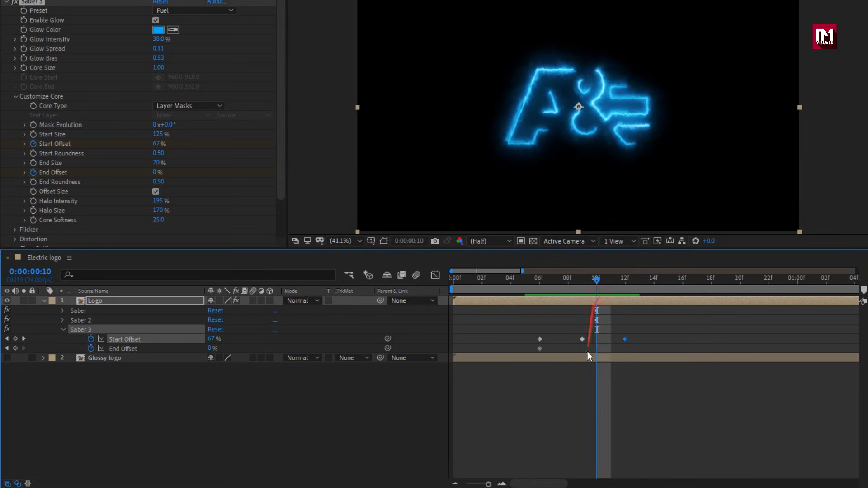
# At 0:00:01:02, add hold-value keyframes for the third Saber's Start Offset and End Offset without changing their values.
pyautogui.moveTo(562, 485); pyautogui.dragTo(580, 484)
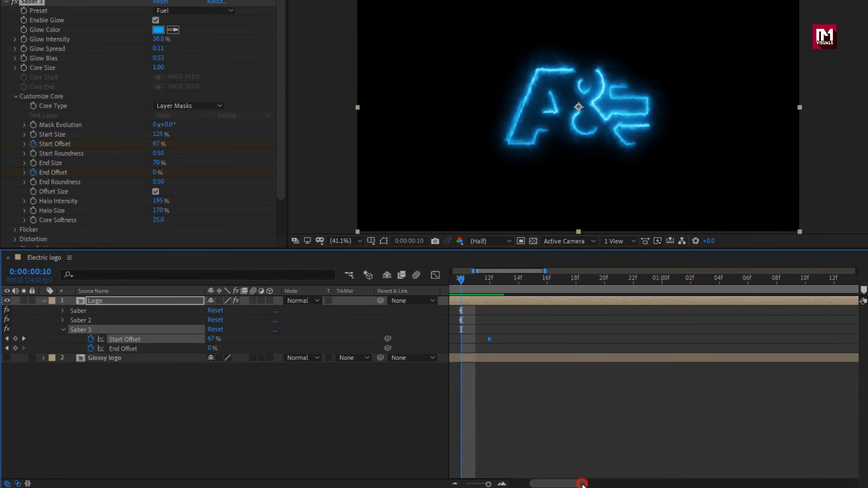
pyautogui.moveTo(492, 282); pyautogui.dragTo(688, 279)
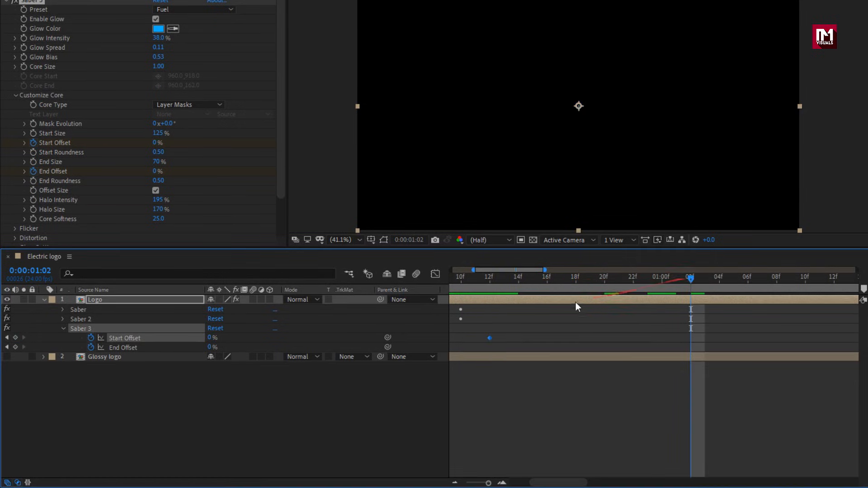
pyautogui.click(15, 345)
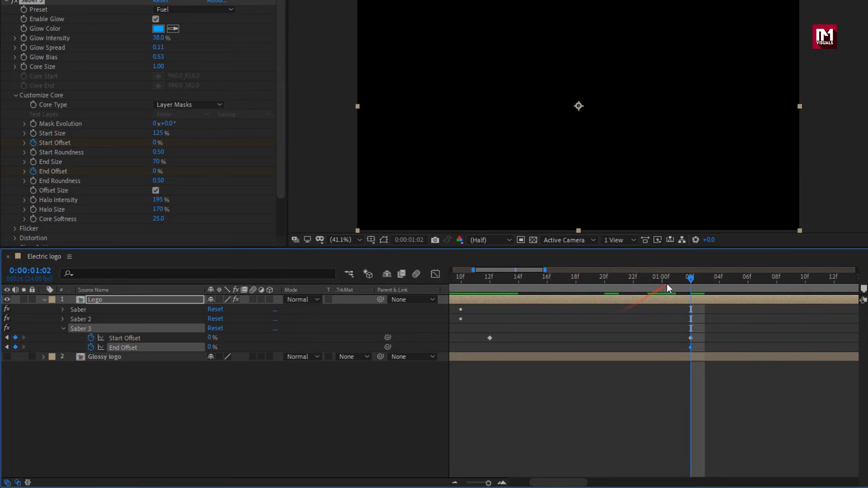
# At 0:00:01:05, set the third Saber's Start Offset to 100% and End Offset to 40%.
pyautogui.moveTo(692, 279); pyautogui.dragTo(730, 279)
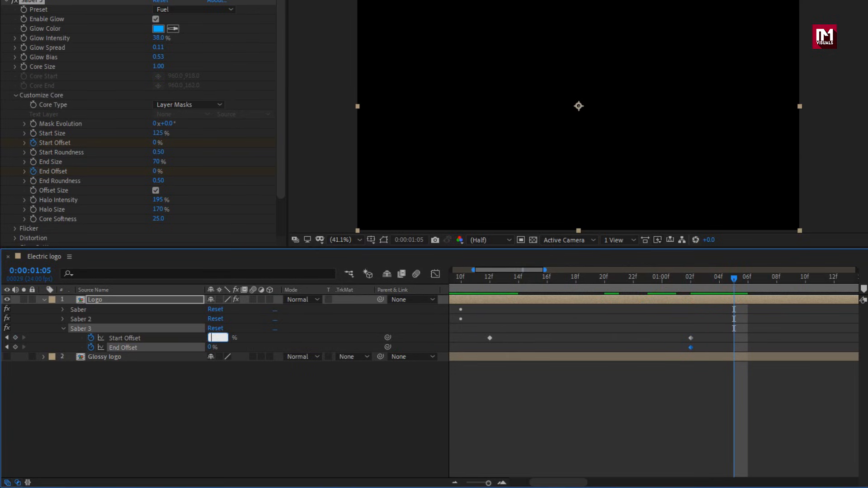
pyautogui.press('Return')
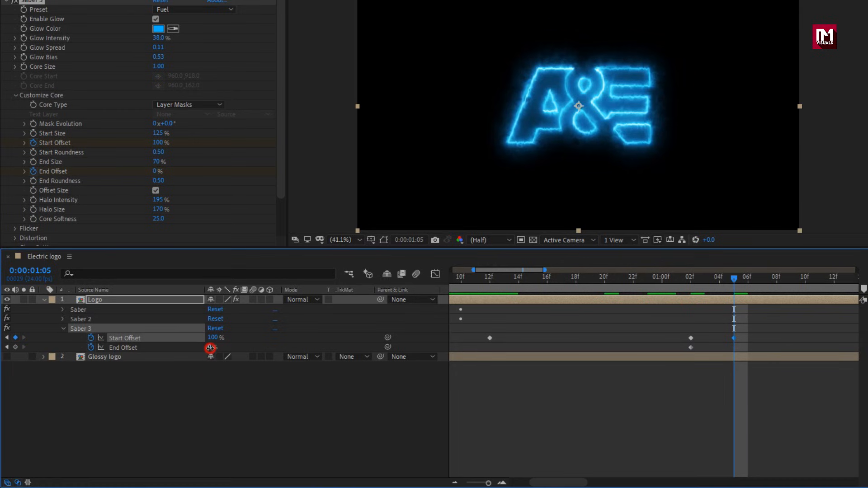
pyautogui.press('Return')
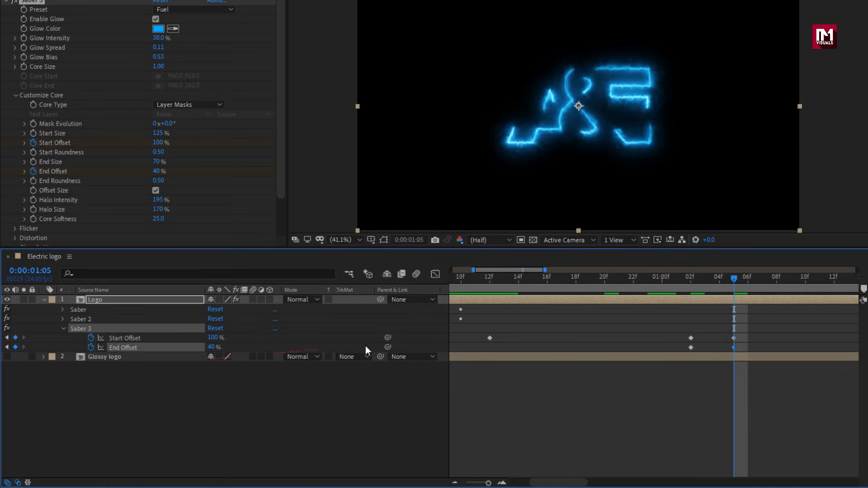
# At 0:00:01:08, set the third Saber's Start Offset and End Offset to 0% and scrub through the second flash.
pyautogui.moveTo(734, 279); pyautogui.dragTo(760, 278)
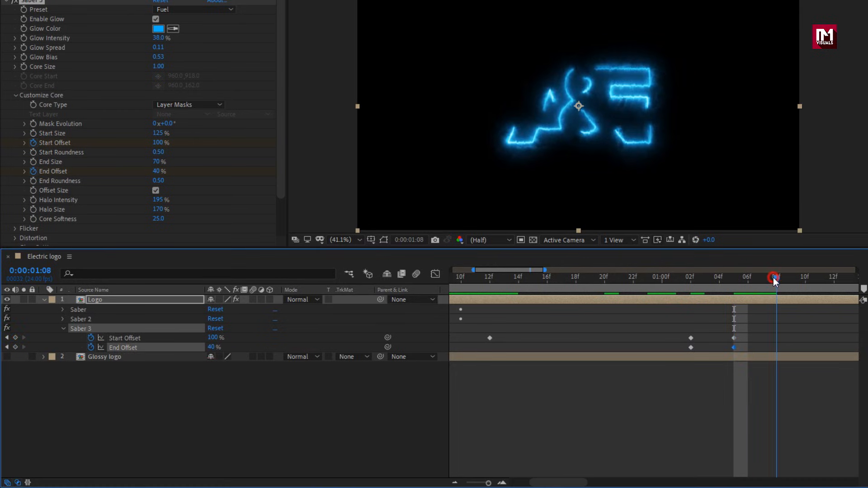
pyautogui.click(210, 338)
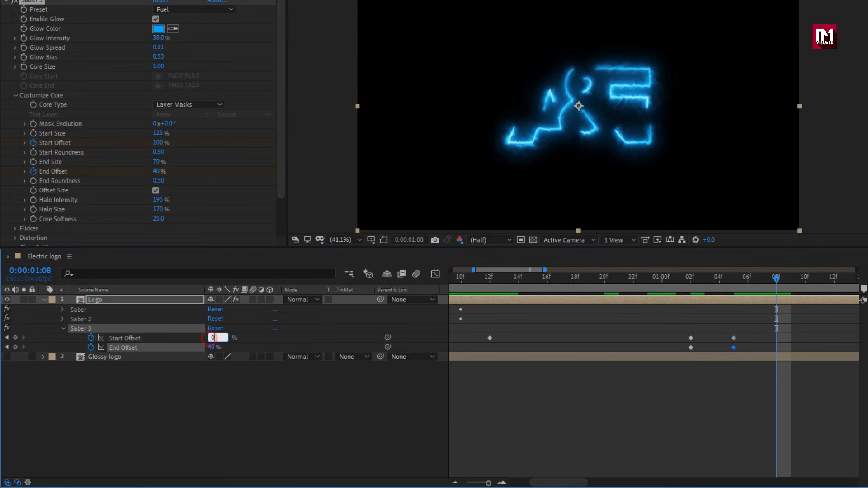
pyautogui.press('Return')
pyautogui.write('0')
pyautogui.press('Return')
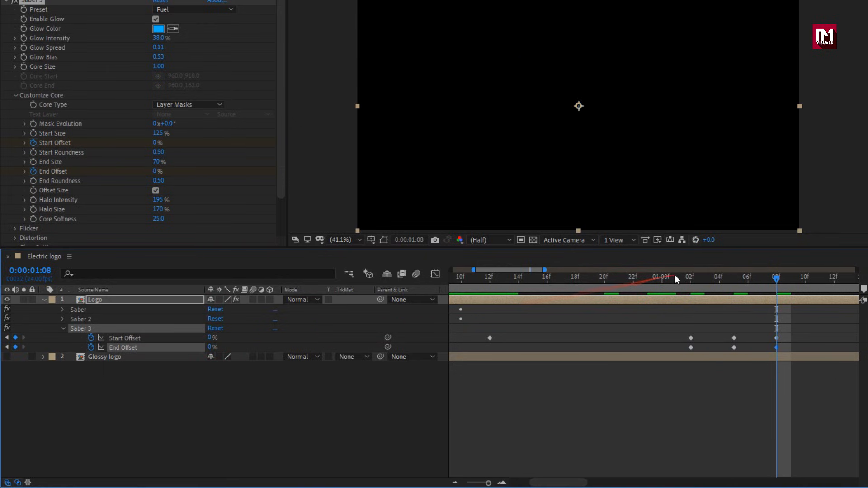
pyautogui.moveTo(676, 276); pyautogui.dragTo(771, 280)
# Add a Start Offset keyframe for the third Saber at 0:00:01:16 and set Start Offset to 40% at 0:00:01:18.
pyautogui.click(557, 269)
pyautogui.moveTo(516, 270); pyautogui.dragTo(626, 277)
pyautogui.click(14, 337)
pyautogui.click(653, 288)
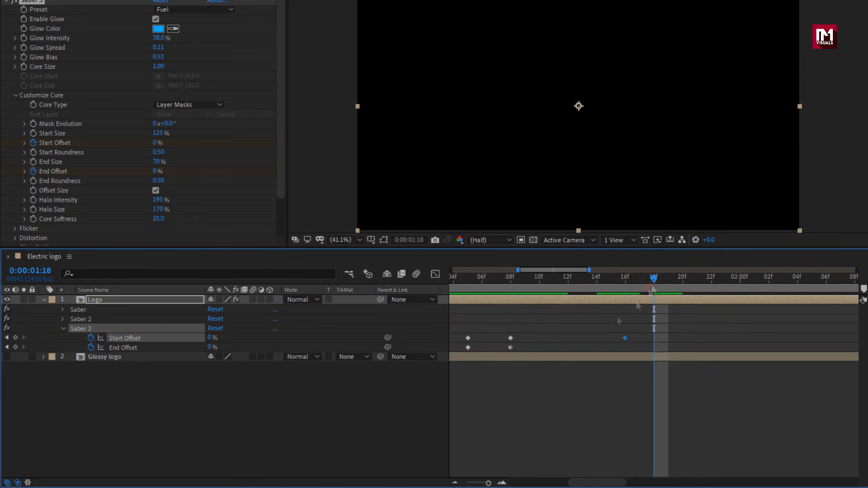
pyautogui.press('Return')
# Set the third Saber's Start Offset to 0% at 0:00:01:20 and check the flash at 0:00:01:19.
pyautogui.click(682, 277)
pyautogui.click(215, 338)
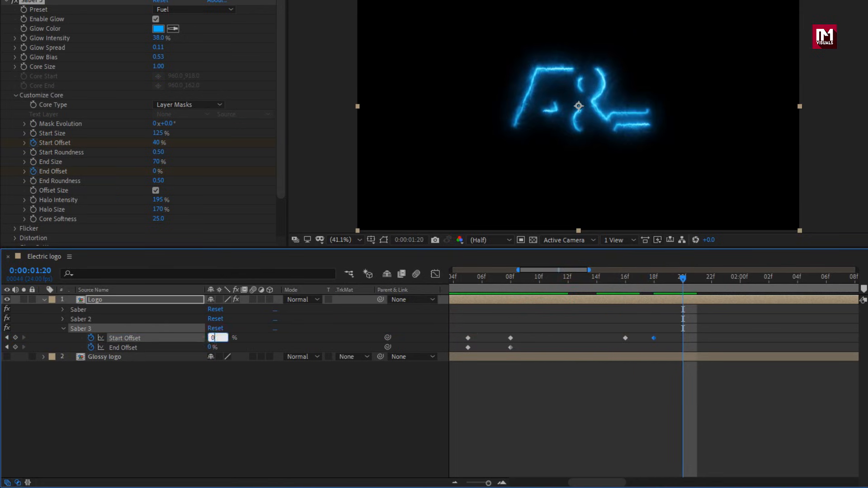
pyautogui.write('0')
pyautogui.press('Return')
pyautogui.click(669, 277)
# Add Start Offset and End Offset keyframes for the third Saber at 0:00:02:02, and set them to 100% and 60% at 0:00:02:04.
pyautogui.moveTo(561, 275); pyautogui.dragTo(591, 271)
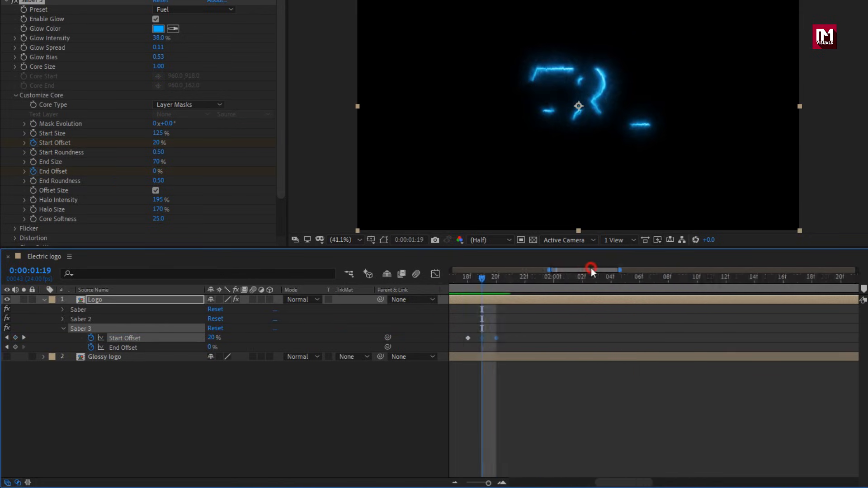
pyautogui.click(568, 277)
pyautogui.click(15, 338)
pyautogui.click(15, 347)
pyautogui.click(596, 277)
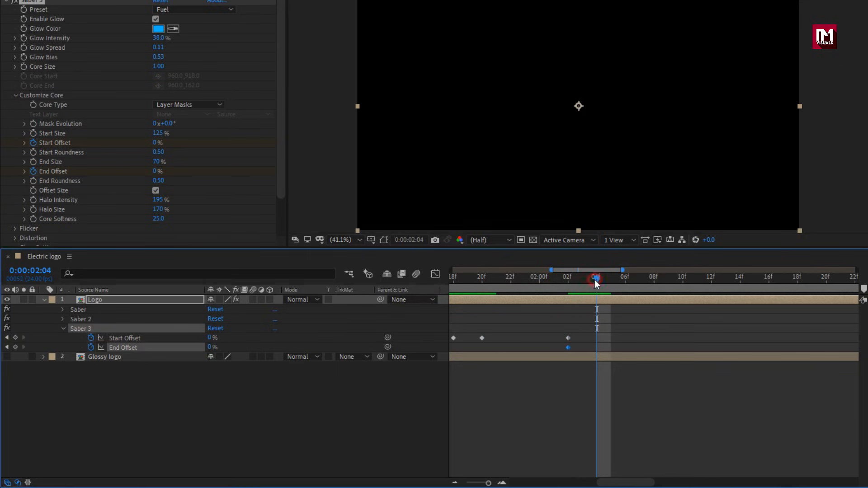
pyautogui.write('100')
pyautogui.press('Return')
pyautogui.write('60')
pyautogui.press('Return')
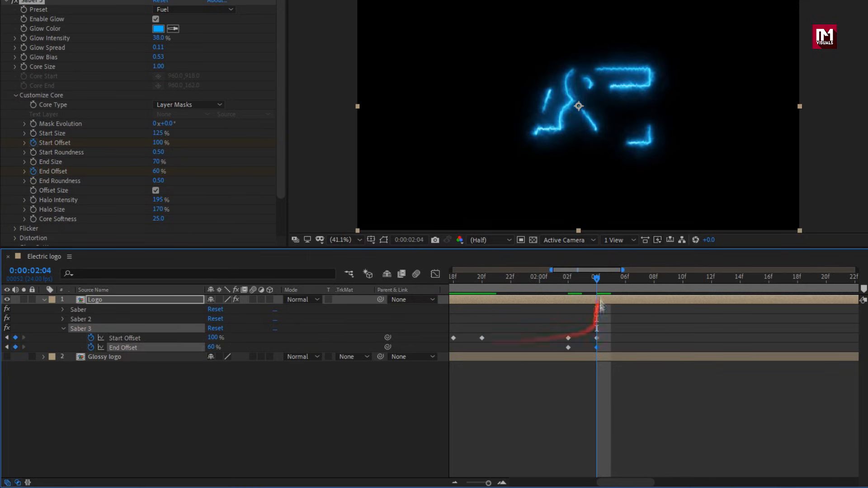
# At 0:00:02:06, set the third Saber's Start Offset and End Offset to 0%.
pyautogui.click(625, 278)
pyautogui.click(213, 337)
pyautogui.write('0')
pyautogui.click(211, 348)
pyautogui.write('0')
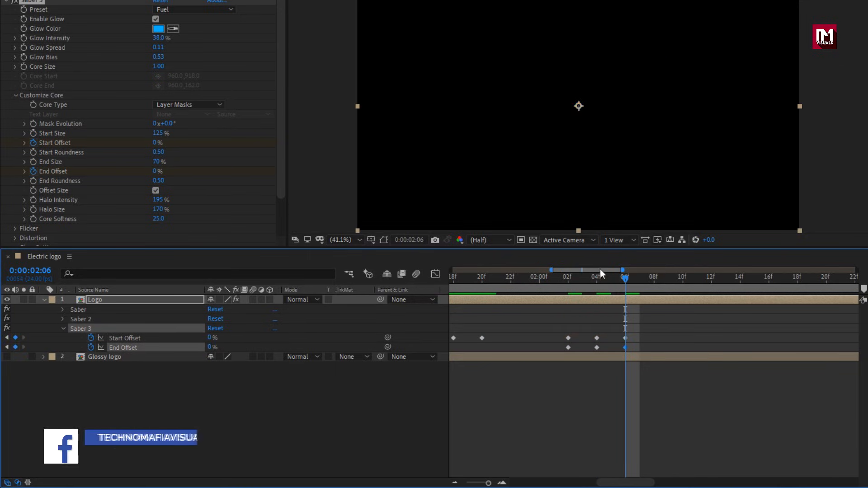
# Add a Start Offset keyframe for the third Saber at 0:00:02:20 and set Start Offset to 40% at 0:00:02:22.
pyautogui.moveTo(601, 271); pyautogui.dragTo(629, 271)
pyautogui.moveTo(629, 278); pyautogui.dragTo(654, 280)
pyautogui.click(15, 338)
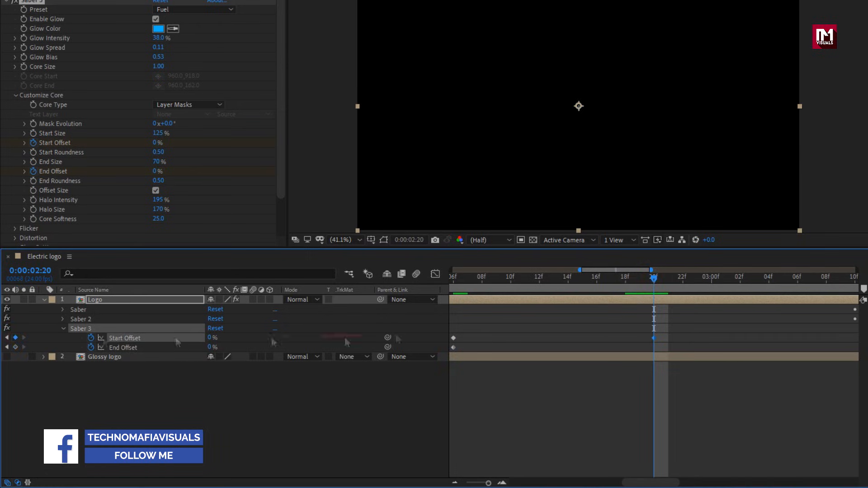
pyautogui.press('pagedown')
pyautogui.press('pagedown')
pyautogui.click(212, 338)
pyautogui.write('40')
pyautogui.press('Return')
# Set the third Saber's Start Offset to 0% at 0:00:03:00 and scrub through that flash.
pyautogui.click(712, 279)
pyautogui.click(212, 338)
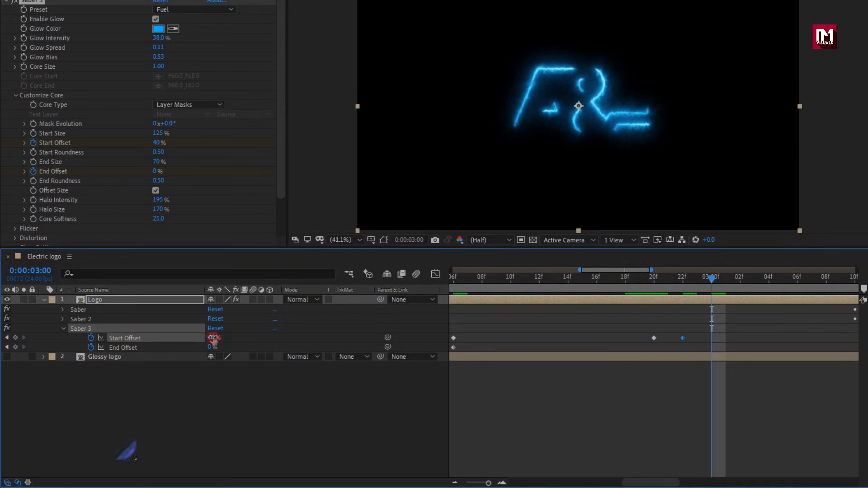
pyautogui.write('0')
pyautogui.press('Return')
pyautogui.moveTo(663, 279); pyautogui.dragTo(727, 279)
# Add Start Offset and End Offset keyframes for the third Saber at 0:00:03:08, and at 0:00:03:10 raise Start Offset and set End Offset to 40%.
pyautogui.moveTo(612, 271); pyautogui.dragTo(655, 271)
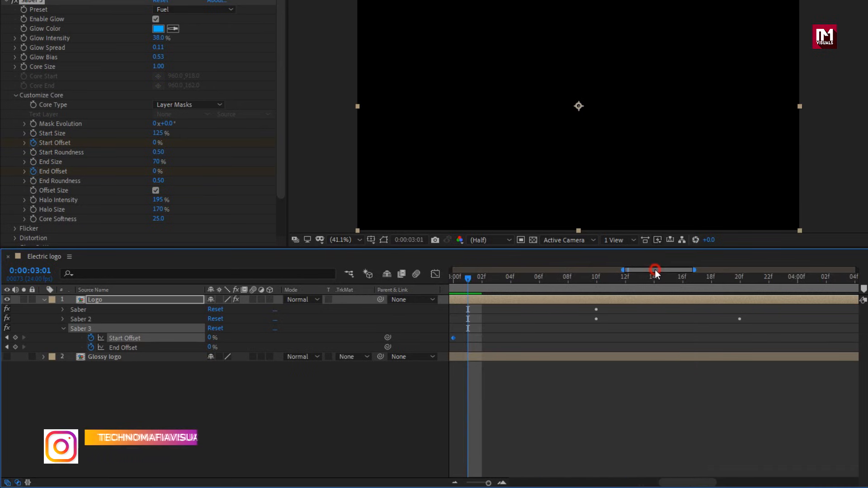
pyautogui.click(568, 278)
pyautogui.click(15, 338)
pyautogui.click(15, 348)
pyautogui.click(597, 280)
pyautogui.click(210, 338)
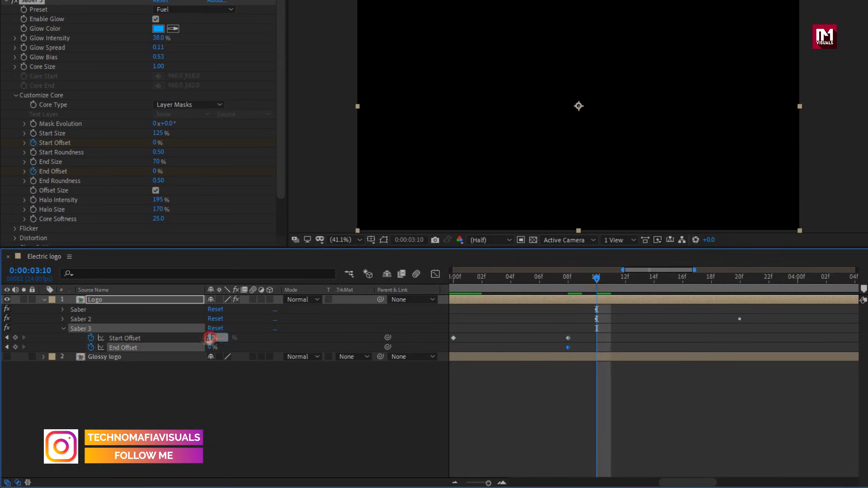
pyautogui.press('Tab')
pyautogui.write('50')
pyautogui.press('Return')
# At 0:00:03:12, set the third Saber's Start Offset and End Offset to 0%.
pyautogui.click(625, 280)
pyautogui.click(215, 338)
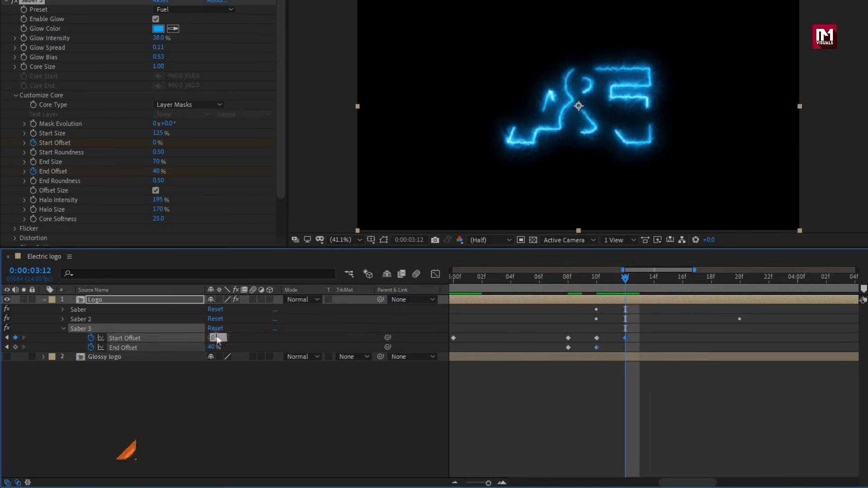
pyautogui.write('0')
pyautogui.press('Tab')
pyautogui.write('0')
# Add a Start Offset keyframe for the third Saber at 0:00:03:16 and set Start Offset to 100% at 0:00:03:18.
pyautogui.moveTo(638, 271); pyautogui.dragTo(658, 272)
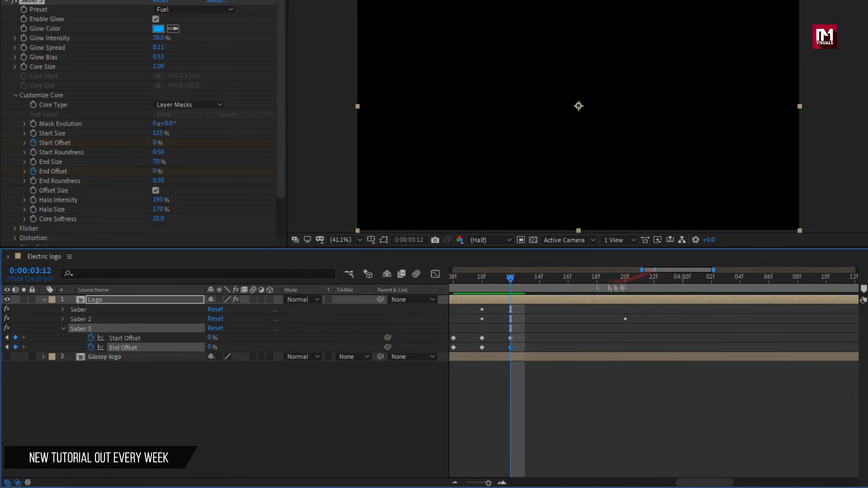
pyautogui.click(568, 281)
pyautogui.click(15, 338)
pyautogui.click(597, 280)
pyautogui.click(213, 338)
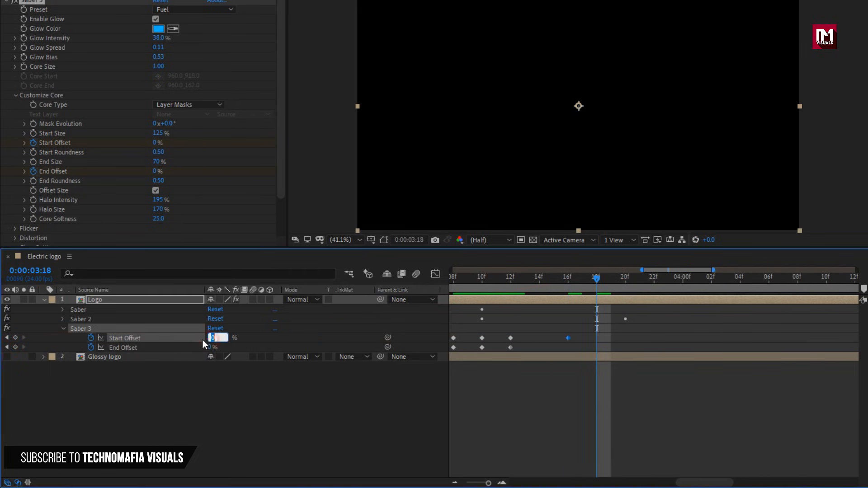
pyautogui.write('100')
pyautogui.press('Return')
# Set the third Saber's Start Offset to 0% at 0:00:03:20 and preview the flash.
pyautogui.click(626, 282)
pyautogui.click(213, 339)
pyautogui.write('0')
pyautogui.click(590, 281)
pyautogui.press('space')
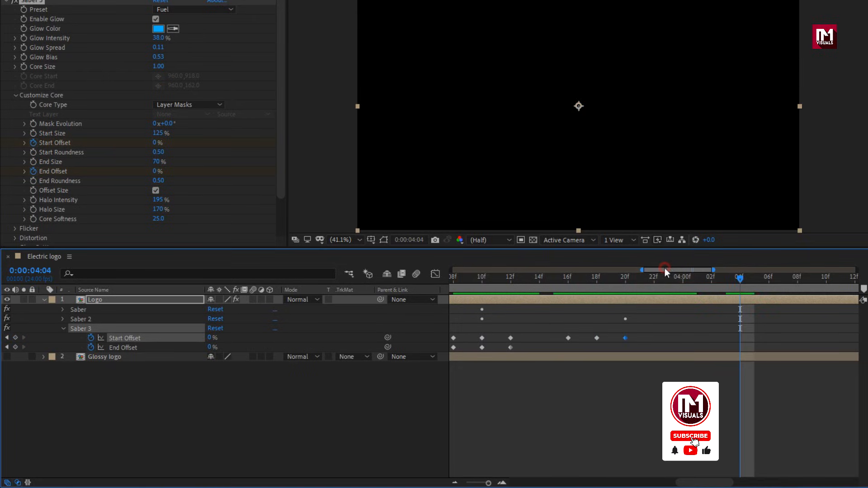
# Add Start Offset and End Offset keyframes for the third Saber at 0:00:03:22 and raise both offsets at 0:00:04:00.
pyautogui.moveTo(665, 270)
pyautogui.mouseDown()
pyautogui.moveTo(696, 271)
pyautogui.moveTo(677, 272)
pyautogui.mouseUp()
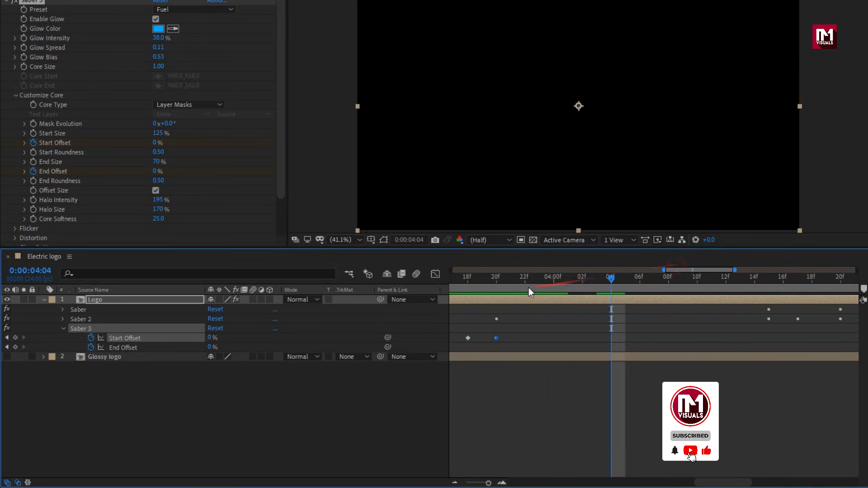
pyautogui.moveTo(512, 281); pyautogui.dragTo(640, 282)
pyautogui.click(16, 347)
pyautogui.click(209, 338)
pyautogui.press('Return')
pyautogui.click(210, 348)
pyautogui.write('70')
pyautogui.press('Return')
# Set the third Saber's Start Offset and End Offset to 0% at 0:00:04:02 and add hold-value keyframes for both at 0:00:04:06.
pyautogui.click(211, 338)
pyautogui.write('0')
pyautogui.click(210, 348)
pyautogui.click(16, 338)
pyautogui.click(16, 347)
# Set the third Saber's Start Offset to 100% and End Offset to 60% at 0:00:04:08, and both to 0% at 0:00:04:10.
pyautogui.click(669, 281)
pyautogui.click(210, 338)
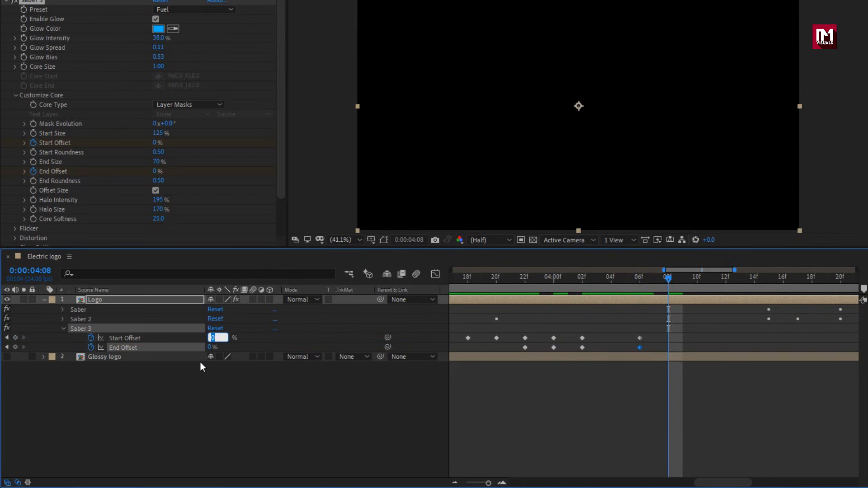
pyautogui.write('100')
pyautogui.press('Return')
pyautogui.click(209, 347)
pyautogui.write('60')
pyautogui.press('Return')
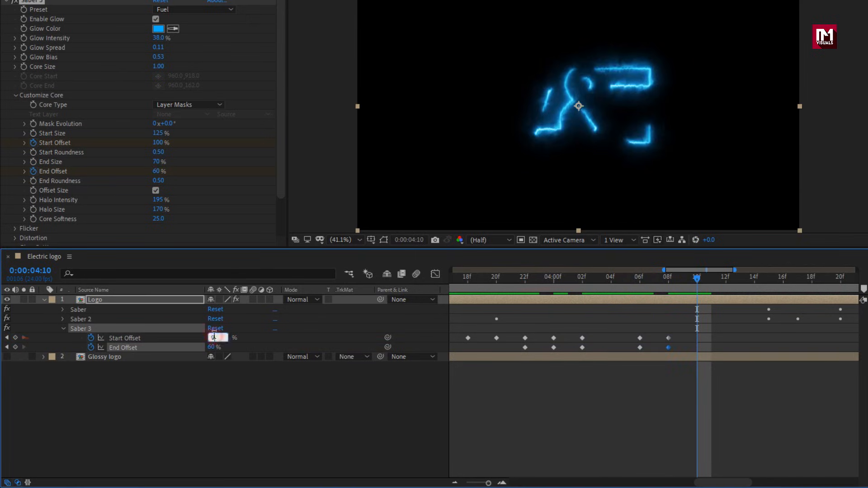
pyautogui.press('Return')
pyautogui.moveTo(690, 281); pyautogui.dragTo(539, 281)
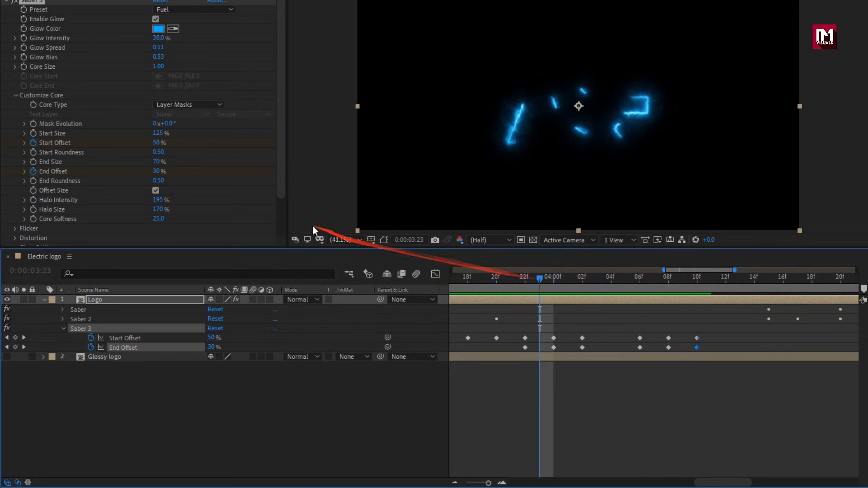
# Set the third Saber's Composite Settings to Add in its Render Settings.
pyautogui.scroll(-3, 91, 156)
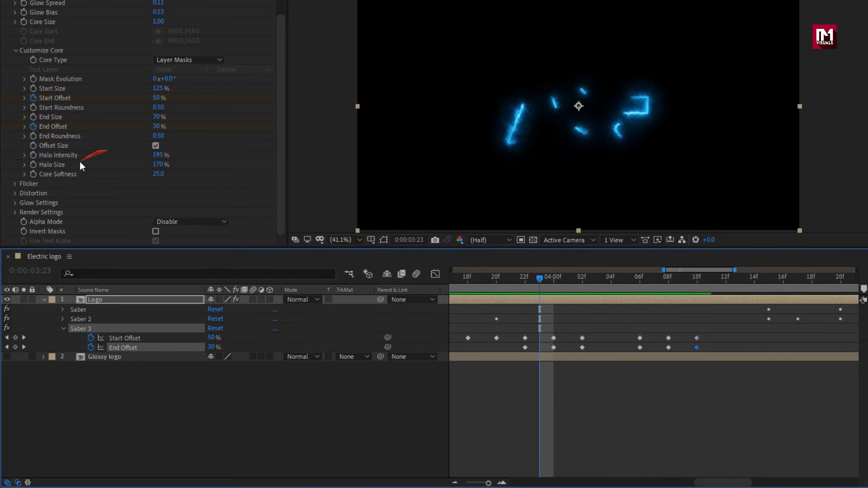
pyautogui.click(16, 212)
pyautogui.scroll(-6, 17, 212)
pyautogui.click(176, 213)
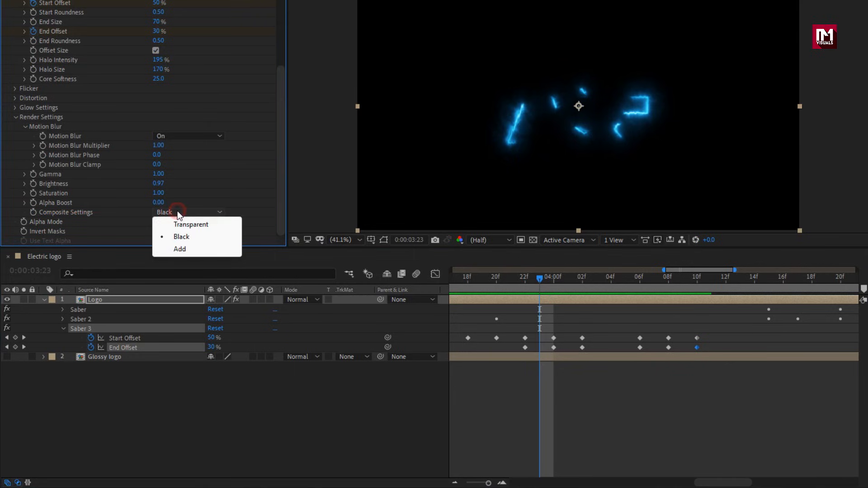
pyautogui.click(187, 251)
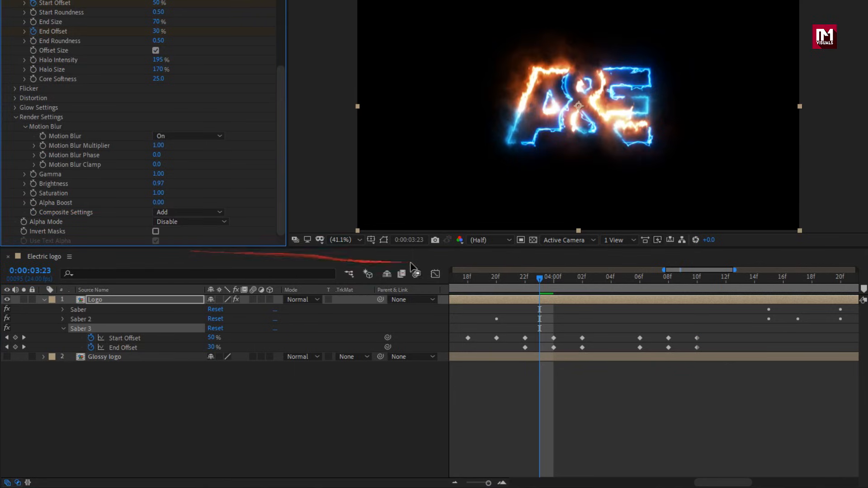
# Create a new adjustment layer above the Logo layer in the Electric logo composition.
pyautogui.moveTo(660, 270); pyautogui.dragTo(446, 284)
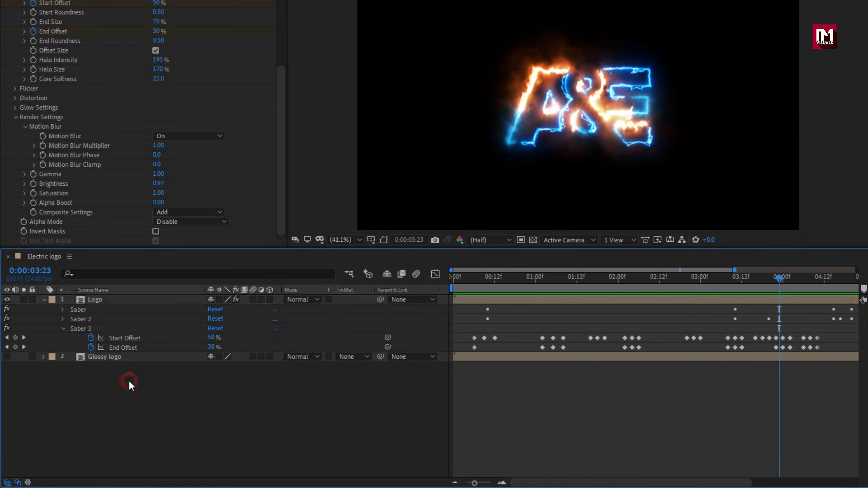
pyautogui.rightClick(143, 378)
pyautogui.moveTo(193, 250)
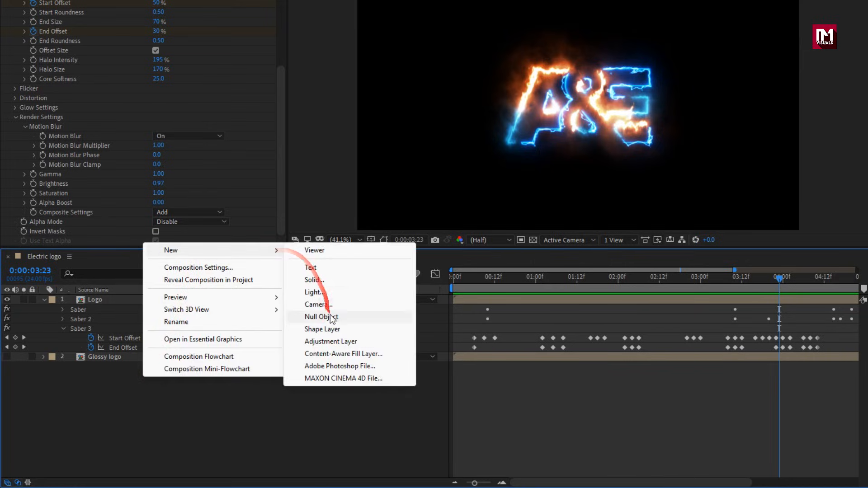
pyautogui.click(333, 340)
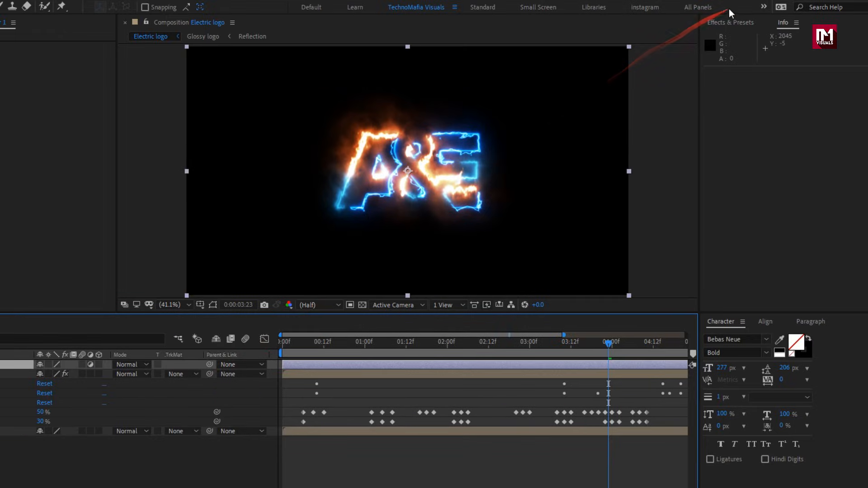
# Find the Wave Warp effect and apply it to the adjustment layer.
pyautogui.click(733, 35)
pyautogui.write('cc bl')
pyautogui.click(723, 33)
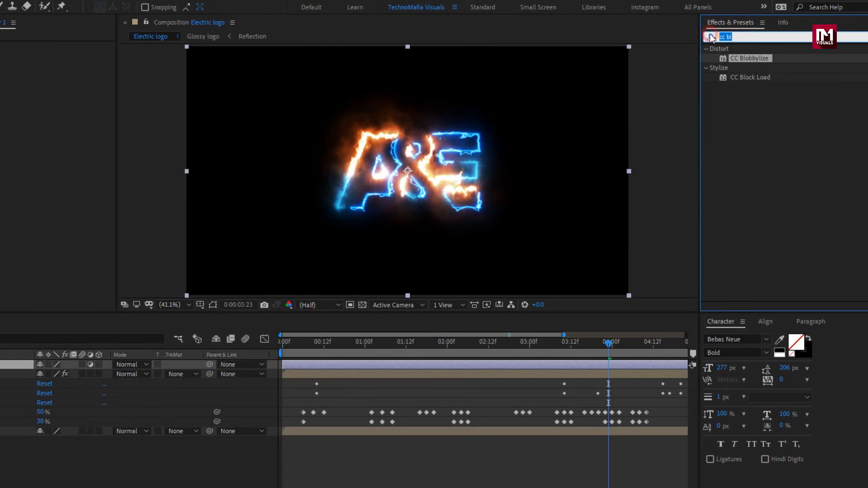
pyautogui.click(711, 37)
pyautogui.write('wav')
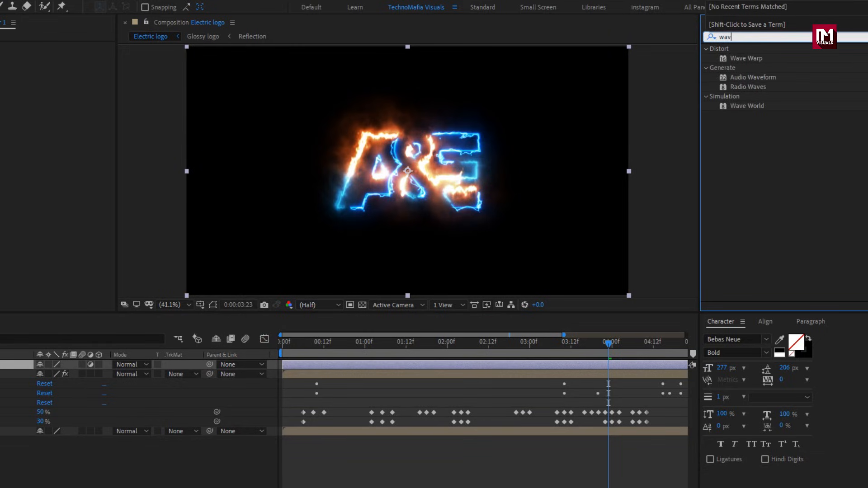
pyautogui.doubleClick(743, 58)
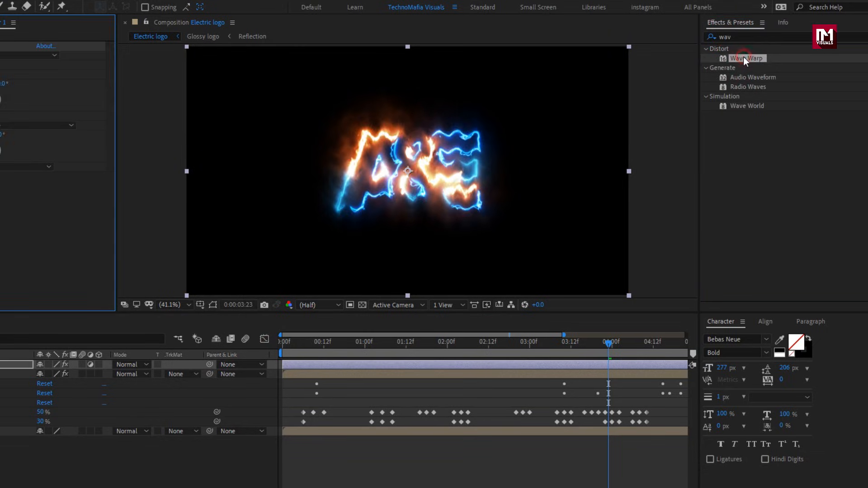
# Set Wave Warp to Noise type with Wave Height 35, Wave Width 100, Direction 0° and Wave Speed 0.
pyautogui.click(169, 55)
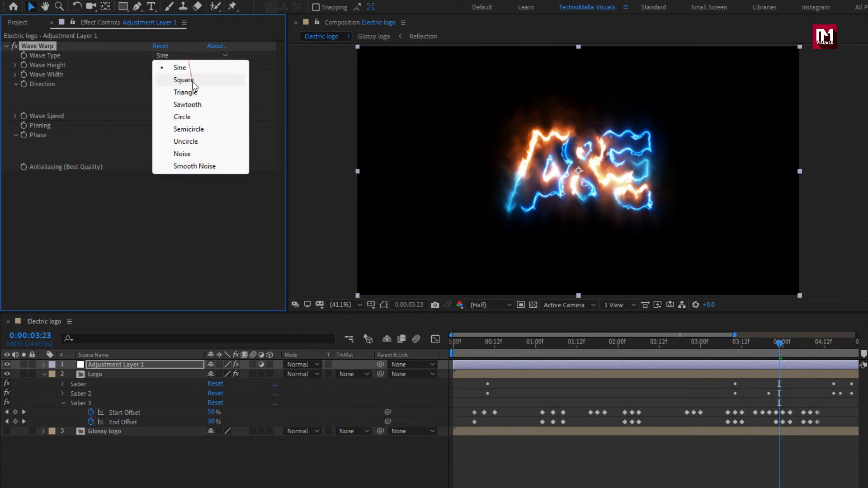
pyautogui.click(172, 154)
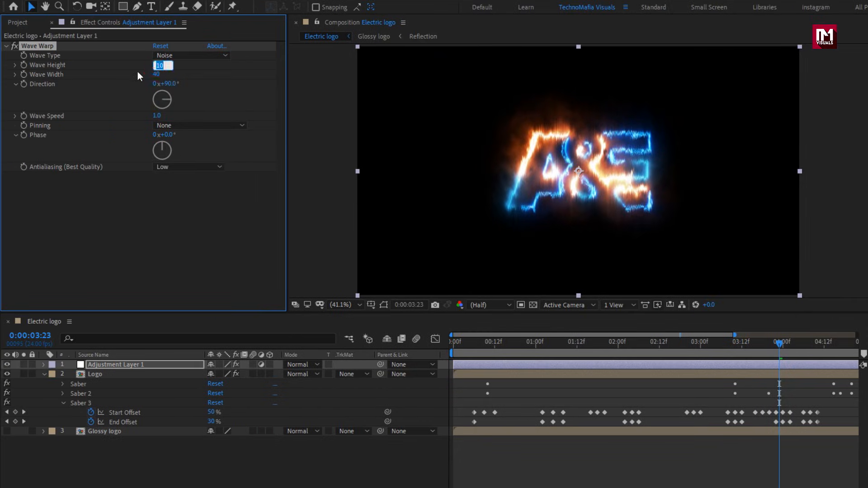
pyautogui.write('35')
pyautogui.press('Return')
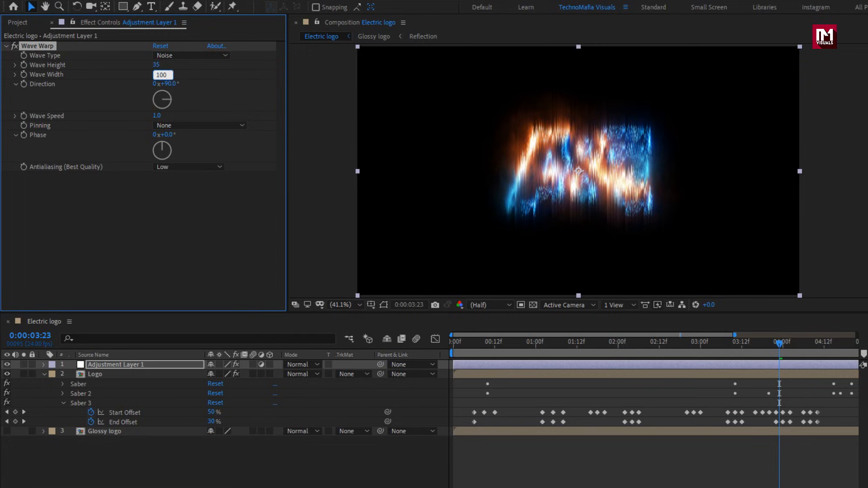
pyautogui.write('100')
pyautogui.press('Return')
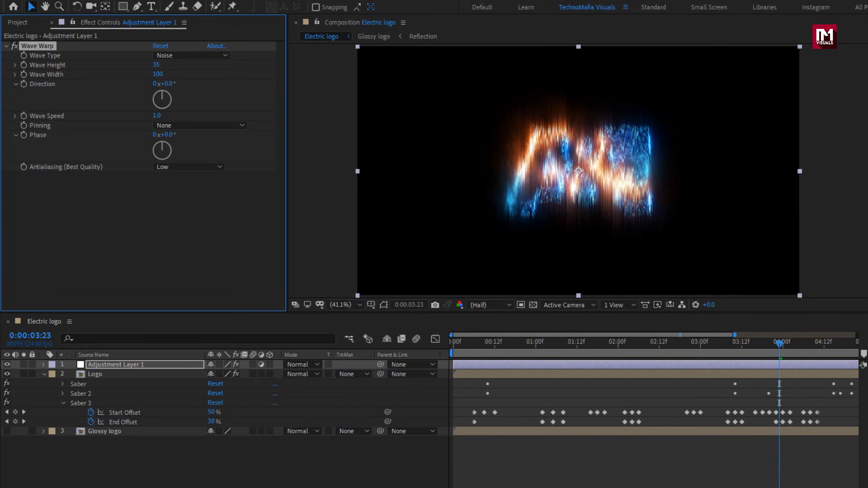
pyautogui.click(156, 116)
pyautogui.write('0')
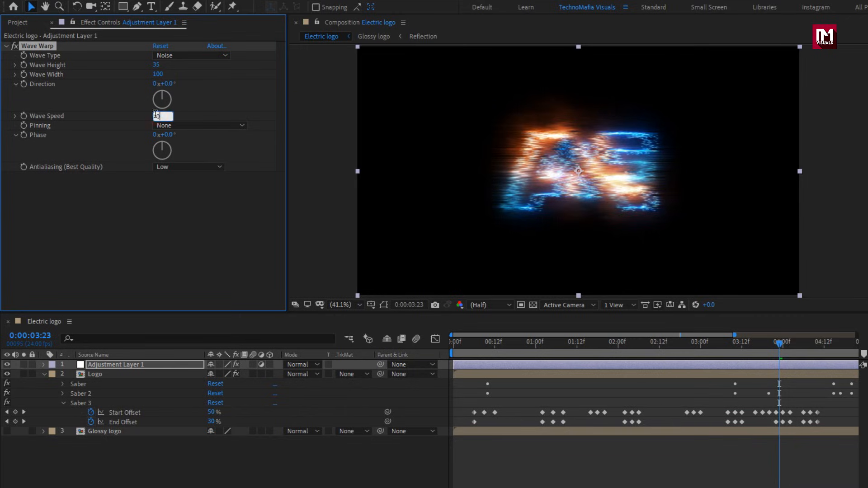
pyautogui.press('Return')
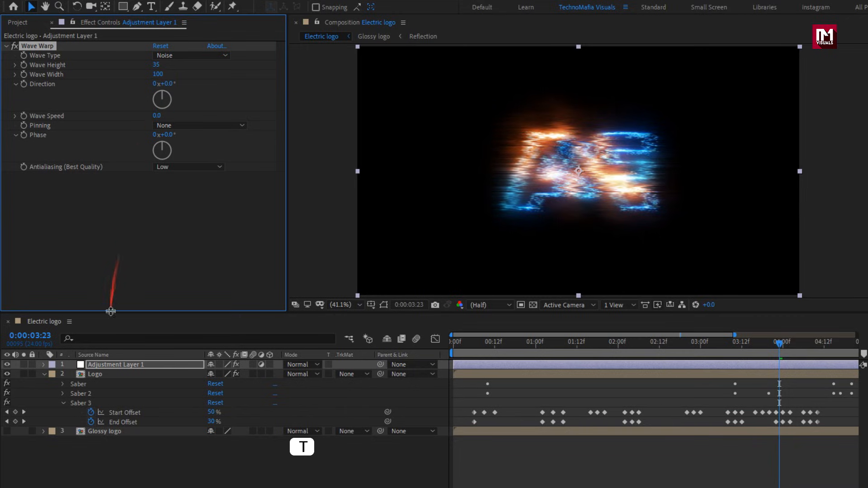
# Reveal the adjustment layer's Opacity and start its animation with a 0% keyframe at 0:00:00:08.
pyautogui.click(112, 368)
pyautogui.press('t')
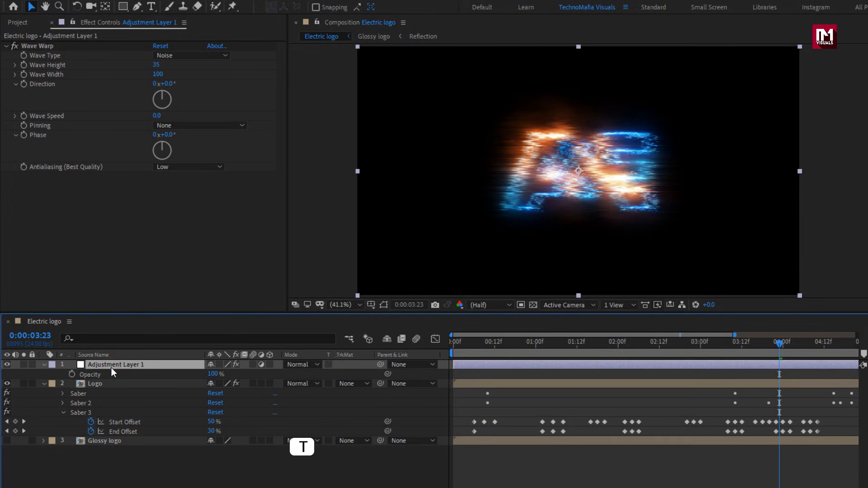
pyautogui.click(477, 344)
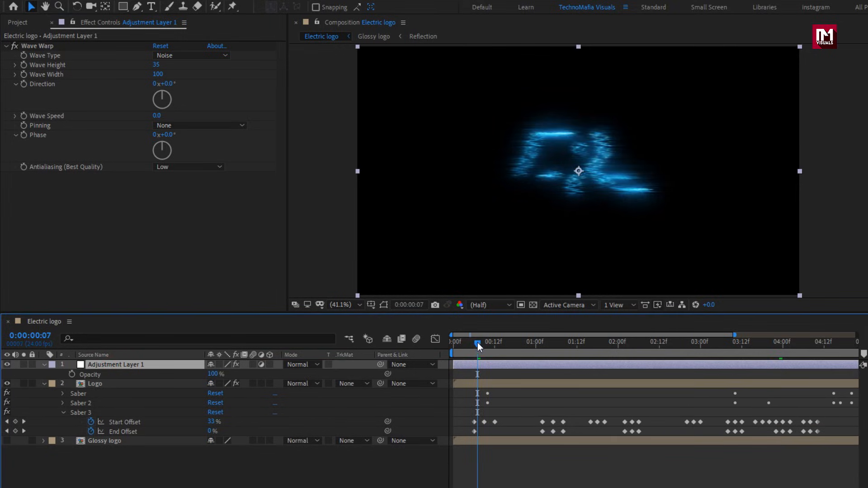
pyautogui.moveTo(478, 343); pyautogui.dragTo(473, 343)
pyautogui.click(476, 341)
pyautogui.moveTo(733, 335); pyautogui.dragTo(536, 336)
pyautogui.click(544, 343)
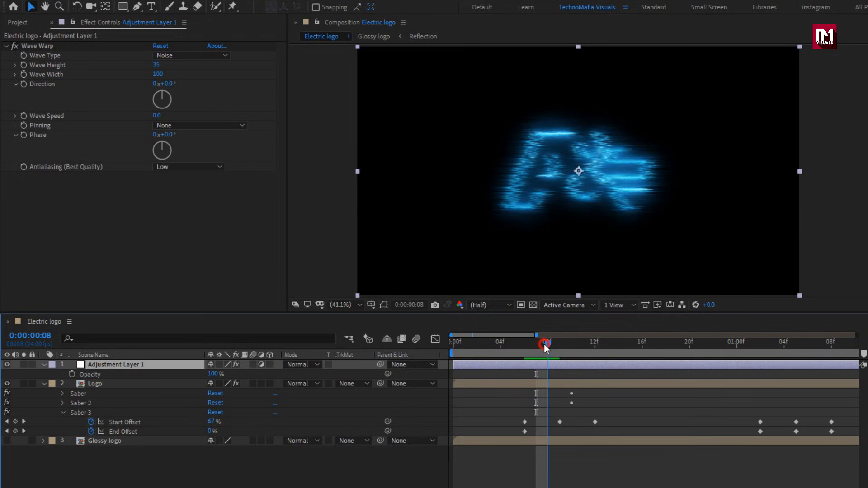
pyautogui.click(70, 375)
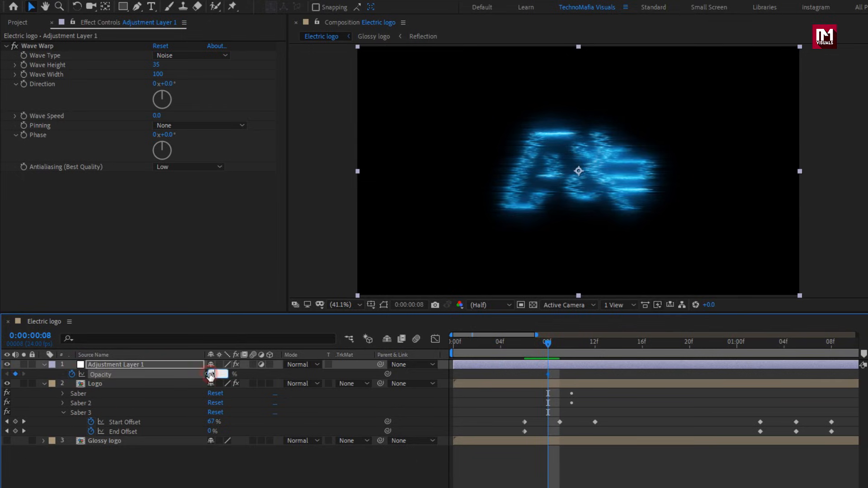
pyautogui.press('Return')
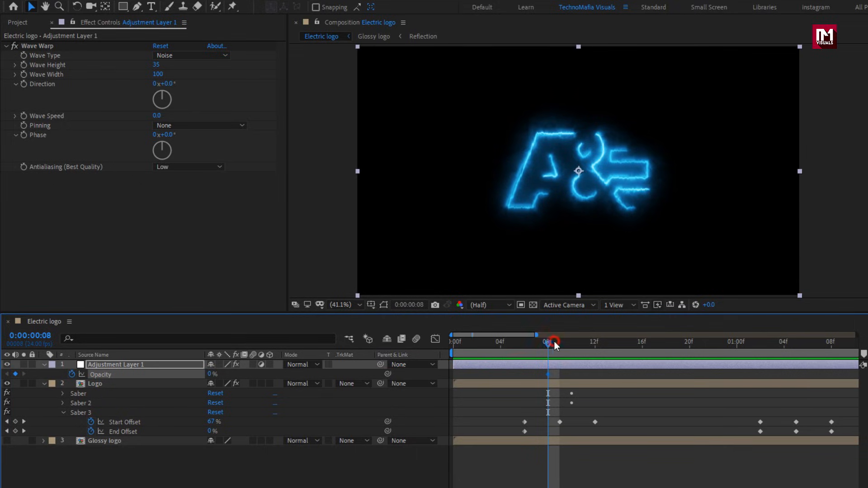
# Keyframe the adjustment layer's Opacity at 100% at 0:00:00:10 and back to 0% at 0:00:00:12.
pyautogui.moveTo(555, 341); pyautogui.dragTo(567, 342)
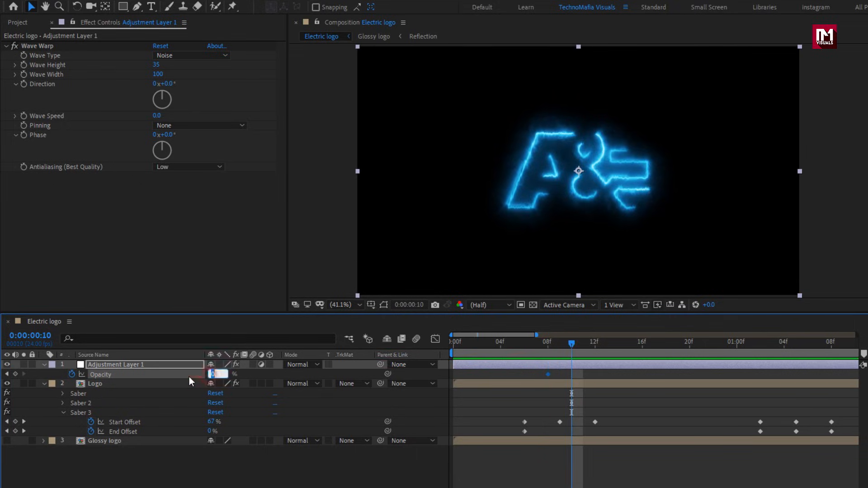
pyautogui.write('100')
pyautogui.press('Return')
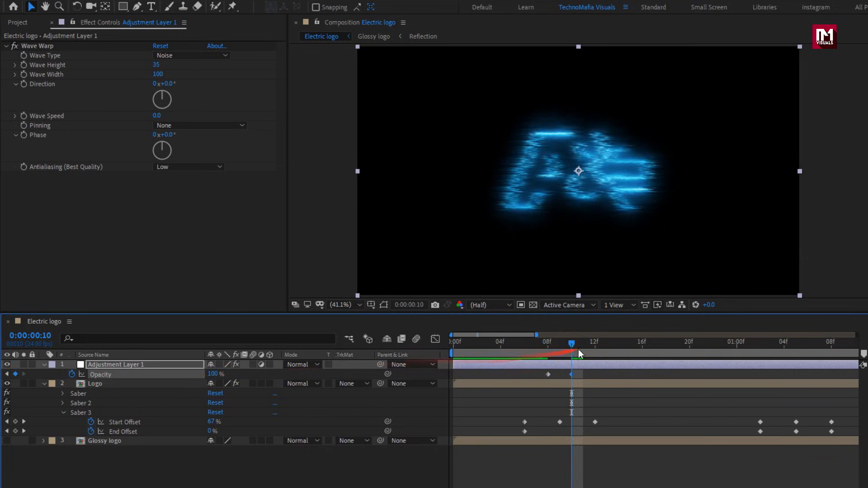
pyautogui.click(595, 346)
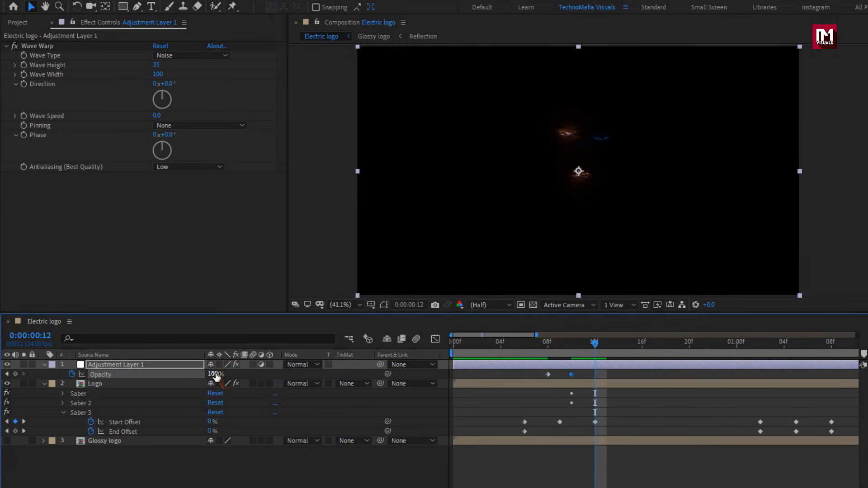
# Add Opacity keyframes to the adjustment layer: 0% at 0:00:01:04, 100% at 0:00:01:06 and 0% at 0:00:01:08.
pyautogui.moveTo(462, 344); pyautogui.dragTo(590, 346)
pyautogui.moveTo(523, 334); pyautogui.dragTo(575, 334)
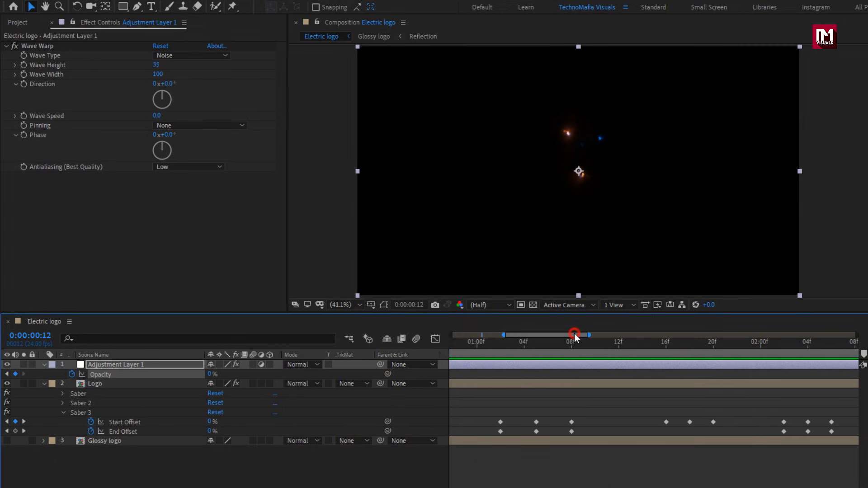
pyautogui.moveTo(503, 344); pyautogui.dragTo(678, 347)
pyautogui.click(16, 374)
pyautogui.click(548, 345)
pyautogui.click(211, 375)
pyautogui.write('100')
pyautogui.press('Return')
pyautogui.click(571, 346)
pyautogui.click(211, 375)
pyautogui.write('0')
# Add a glitch pulse in the adjustment layer's Opacity: 0% at 0:00:01:17, 100% at 0:00:01:19 and 0% at 0:00:01:21.
pyautogui.click(15, 375)
pyautogui.click(701, 347)
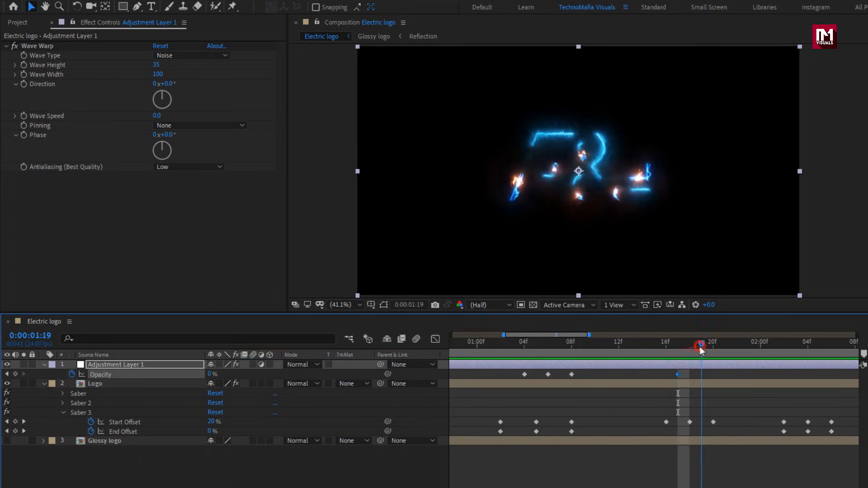
pyautogui.click(212, 374)
pyautogui.write('100')
pyautogui.press('Return')
pyautogui.click(725, 346)
pyautogui.click(212, 375)
pyautogui.write('0')
pyautogui.press('Return')
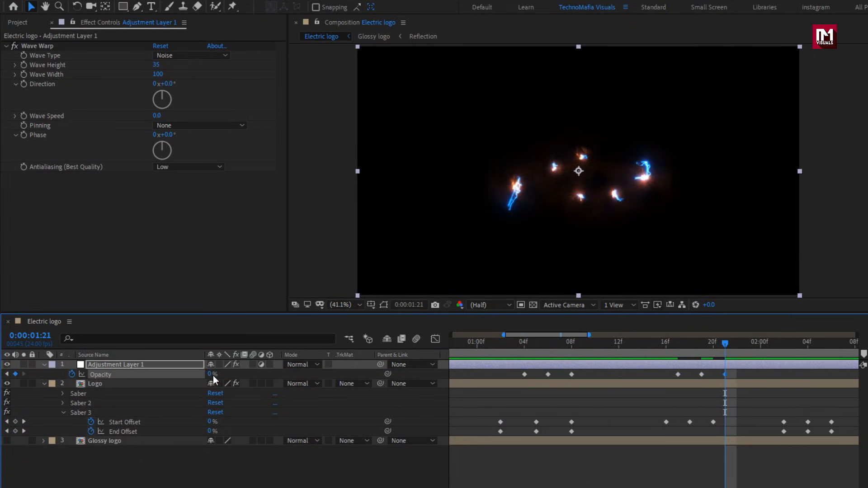
# Keyframe the adjustment layer's Opacity at 0% at 0:00:02:03, 100% at 0:00:02:05 and 0% at 0:00:02:08.
pyautogui.moveTo(686, 345); pyautogui.dragTo(725, 347)
pyautogui.moveTo(538, 336); pyautogui.dragTo(585, 336)
pyautogui.moveTo(547, 346); pyautogui.dragTo(560, 346)
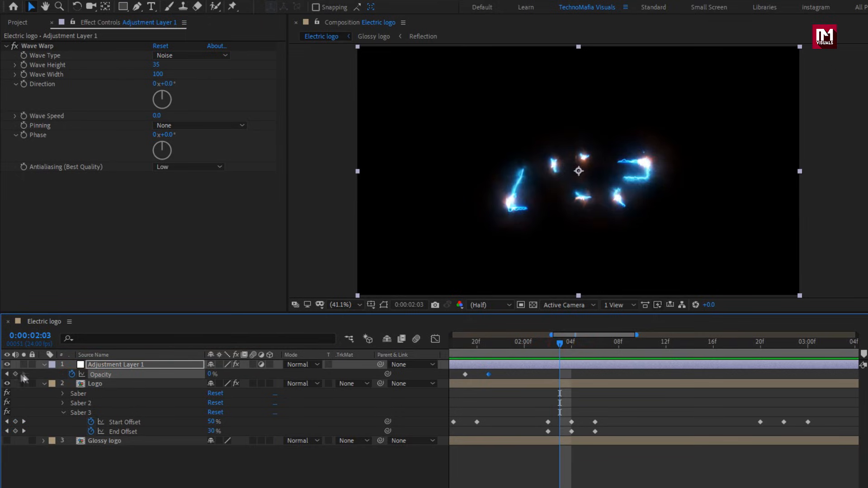
pyautogui.click(15, 375)
pyautogui.click(583, 346)
pyautogui.click(212, 374)
pyautogui.write('100')
pyautogui.press('Return')
pyautogui.click(618, 347)
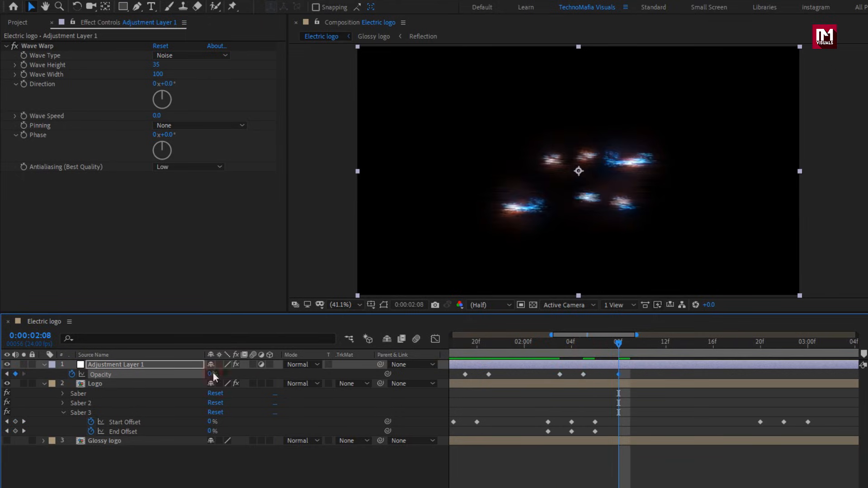
pyautogui.click(213, 374)
pyautogui.write('0')
pyautogui.press('Return')
# Keyframe the adjustment layer's Opacity at 0% at 0:00:02:21, 100% at 0:00:02:23 and 0% at 0:00:03:01.
pyautogui.click(549, 347)
pyautogui.click(772, 347)
pyautogui.moveTo(588, 336); pyautogui.dragTo(631, 335)
pyautogui.moveTo(547, 346); pyautogui.dragTo(559, 347)
pyautogui.click(16, 374)
pyautogui.click(582, 347)
pyautogui.click(212, 374)
pyautogui.write('100')
pyautogui.press('Return')
pyautogui.click(606, 347)
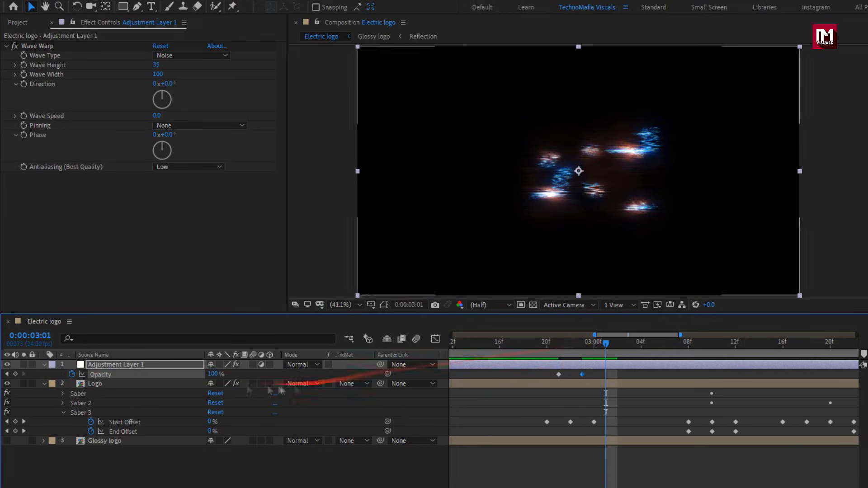
pyautogui.click(212, 374)
pyautogui.write('0')
pyautogui.press('Return')
# Keyframe the adjustment layer's Opacity at 0% at 0:00:03:16, 100% at 0:00:03:18 and 0% at 0:00:03:20.
pyautogui.click(733, 347)
pyautogui.press('pagedown')
pyautogui.moveTo(615, 487); pyautogui.dragTo(642, 487)
pyautogui.click(615, 346)
pyautogui.moveTo(618, 347)
pyautogui.mouseDown()
pyautogui.moveTo(628, 347)
pyautogui.moveTo(618, 347)
pyautogui.mouseUp()
pyautogui.click(15, 375)
pyautogui.click(640, 345)
pyautogui.press('Return')
pyautogui.click(664, 346)
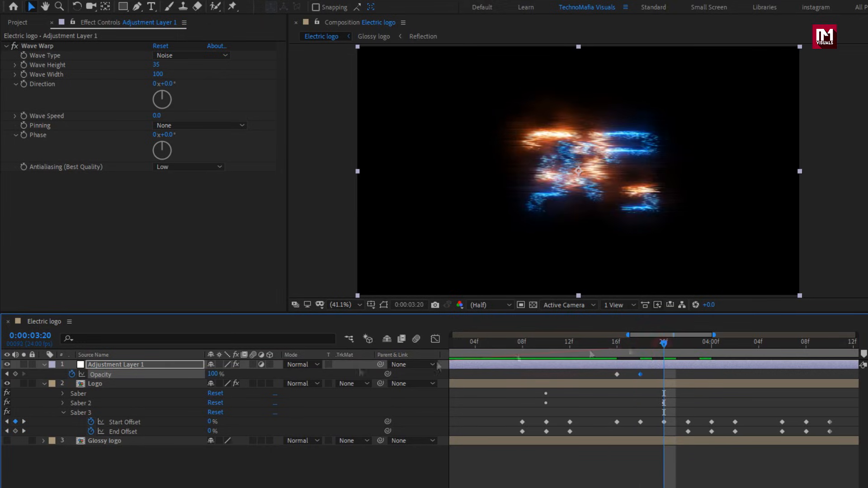
pyautogui.click(212, 375)
pyautogui.write('0')
pyautogui.press('Return')
# Keyframe the adjustment layer's Opacity at 0% at 0:00:04:06, 100% at 0:00:04:08 and 0% at 0:00:04:10.
pyautogui.click(747, 348)
pyautogui.moveTo(650, 487); pyautogui.dragTo(687, 487)
pyautogui.click(595, 347)
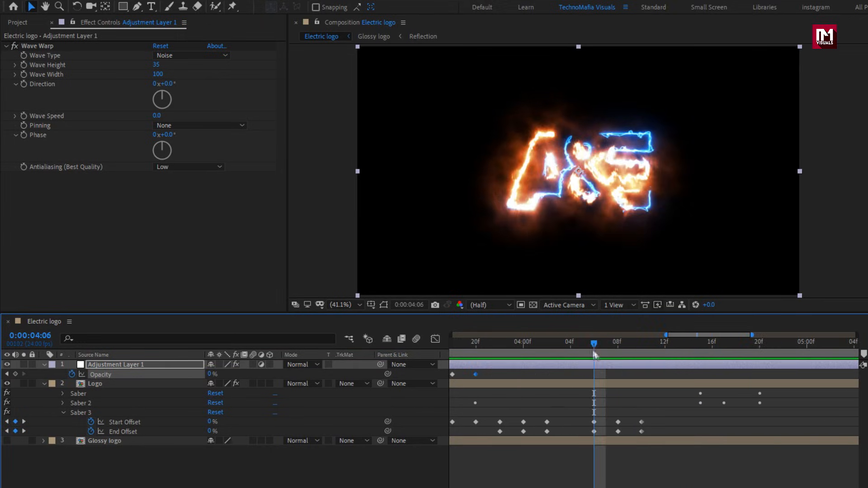
pyautogui.click(16, 374)
pyautogui.click(618, 347)
pyautogui.click(212, 375)
pyautogui.write('100')
pyautogui.press('Return')
pyautogui.click(641, 347)
pyautogui.click(215, 374)
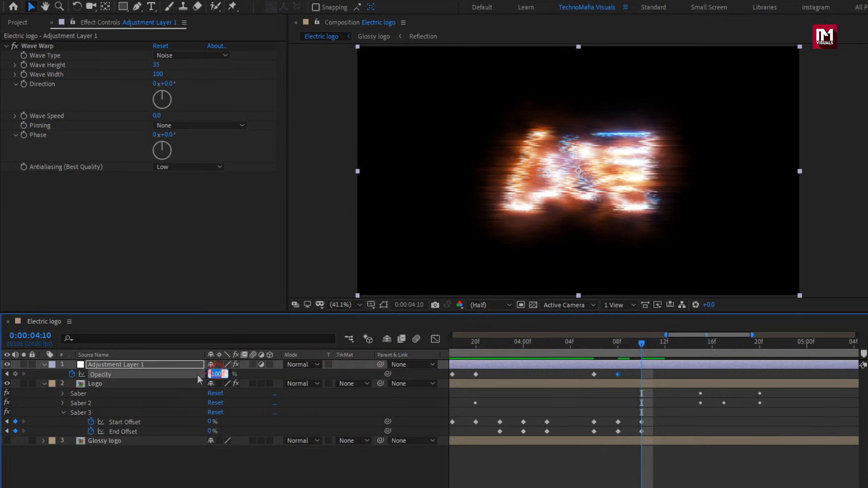
pyautogui.write('0')
pyautogui.press('Return')
# Preview the glitching logo animation from the start of the composition.
pyautogui.moveTo(666, 336); pyautogui.dragTo(452, 335)
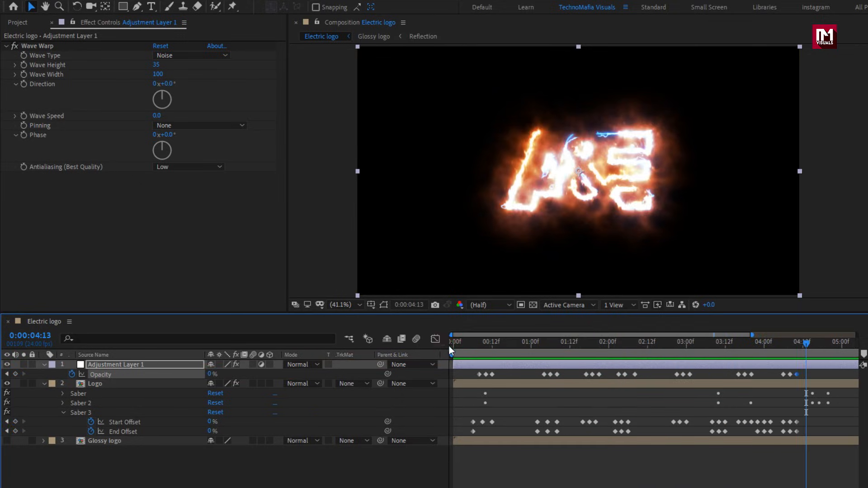
pyautogui.click(452, 346)
pyautogui.press('space')
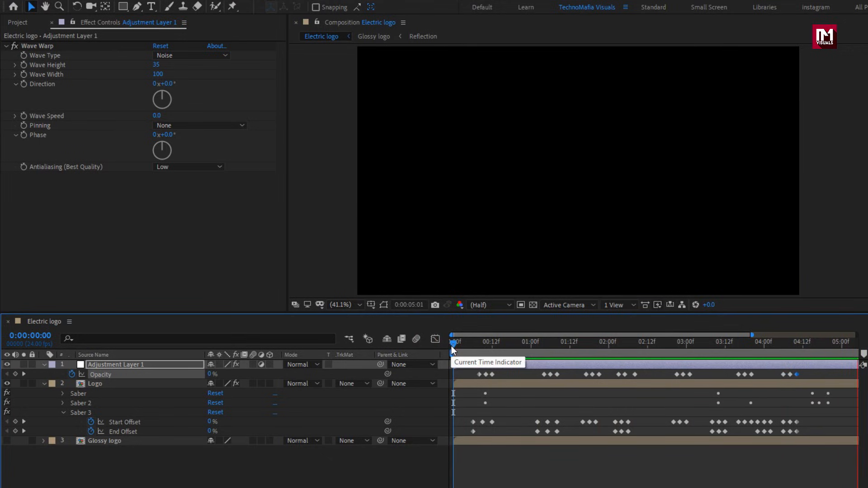
pyautogui.press('space')
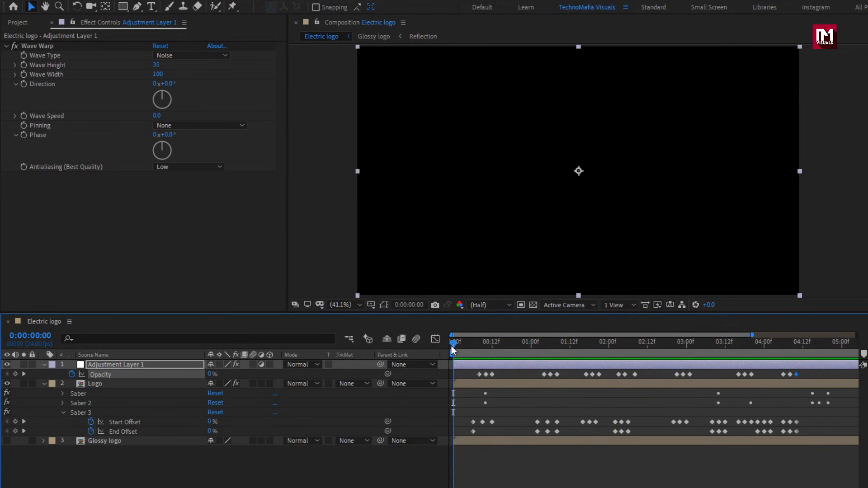
# Collapse the Adjustment Layer 1 and Logo properties and place Background.mov at the bottom of the layer stack.
pyautogui.click(44, 365)
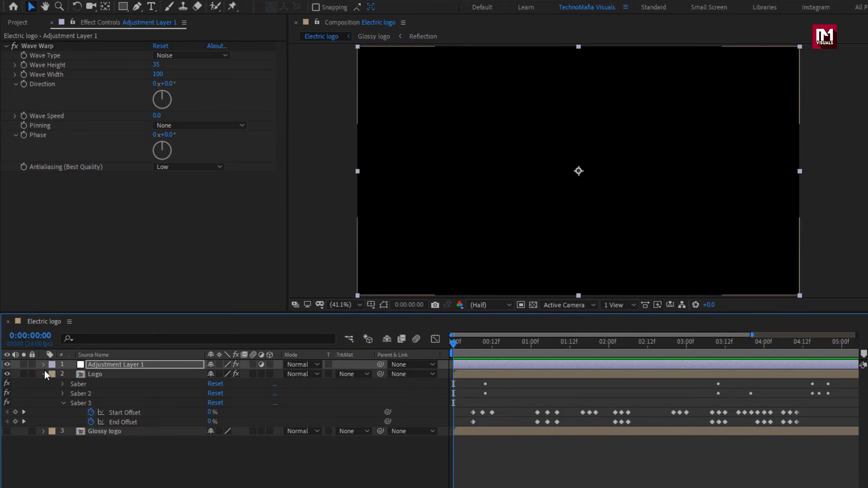
pyautogui.click(44, 374)
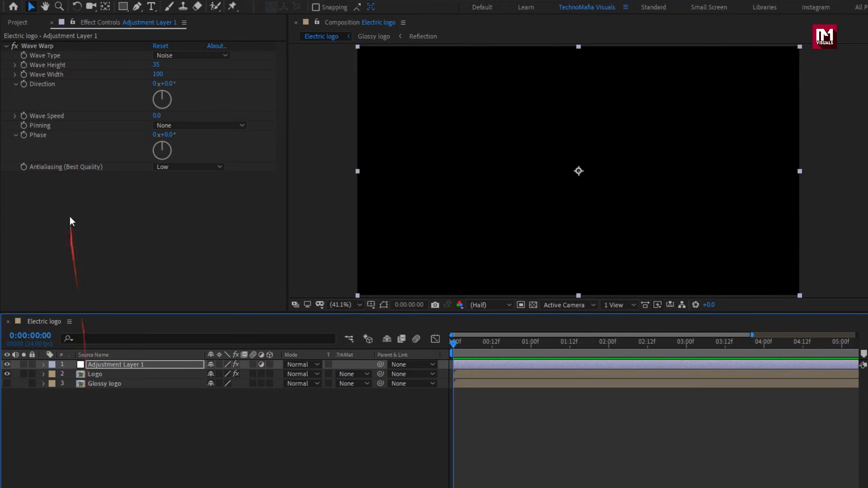
pyautogui.click(18, 22)
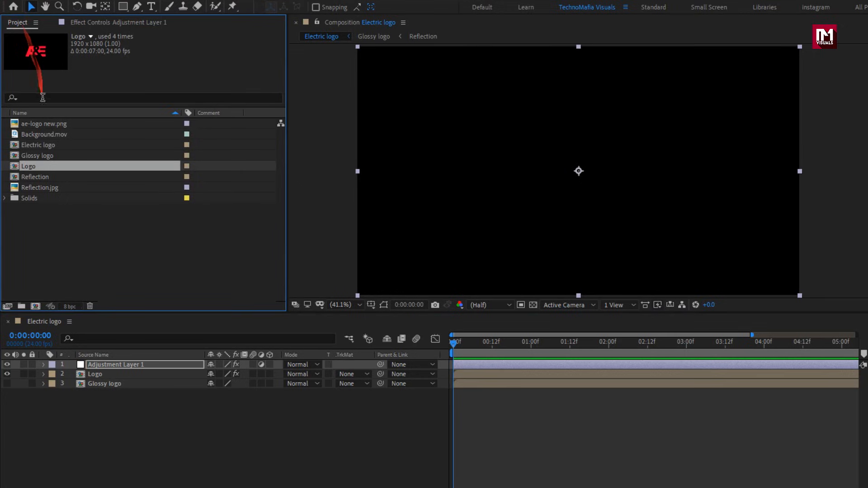
pyautogui.click(45, 135)
pyautogui.moveTo(46, 141); pyautogui.dragTo(108, 401)
# Create a black 1920 x 1080 px solid layer named Black.
pyautogui.click(167, 422)
pyautogui.rightClick(169, 423)
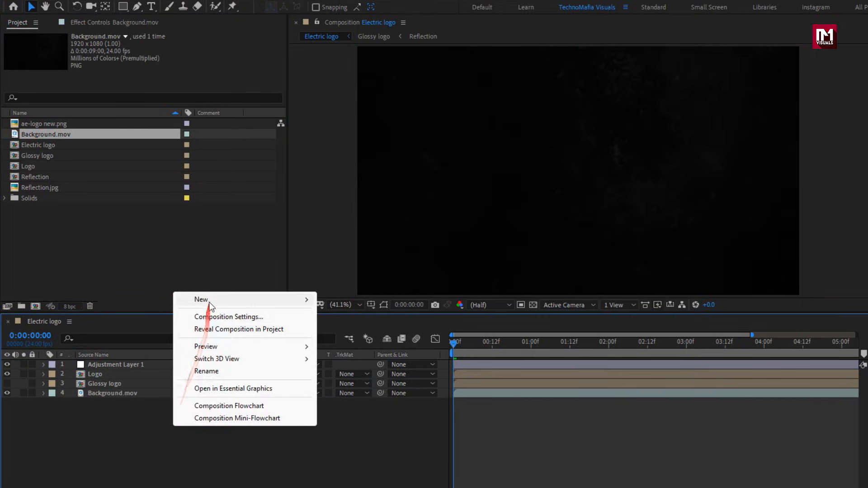
pyautogui.moveTo(241, 299)
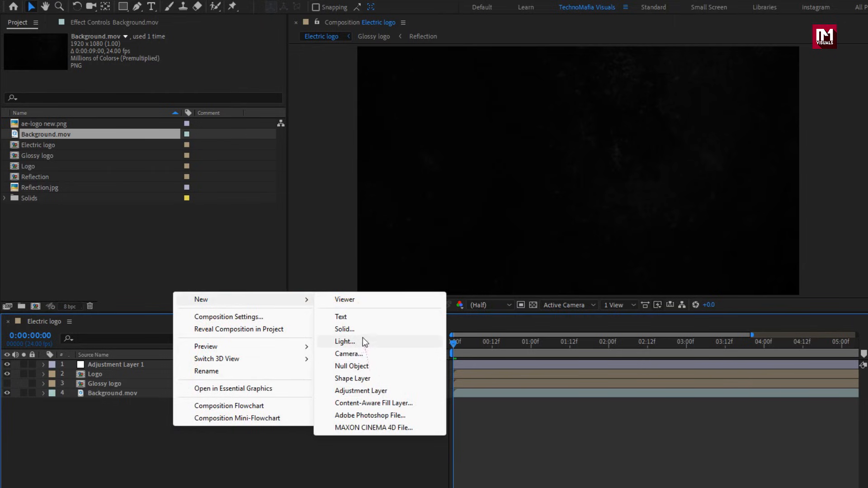
pyautogui.click(361, 330)
pyautogui.write('Black')
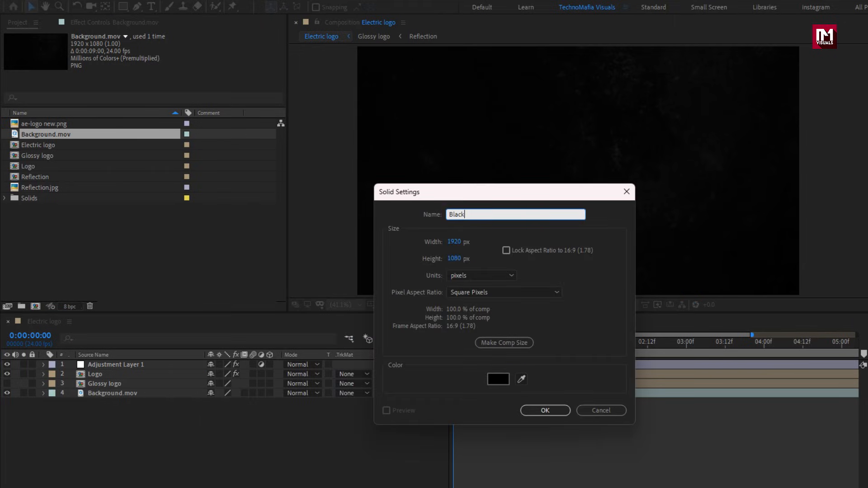
pyautogui.click(543, 411)
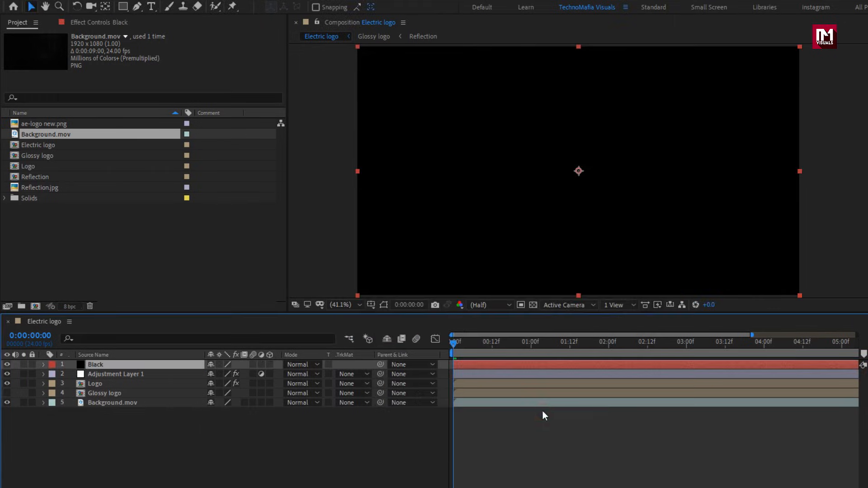
# Draw a large elliptical mask on the Black solid covering most of the frame and invert it.
pyautogui.moveTo(580, 348); pyautogui.dragTo(658, 345)
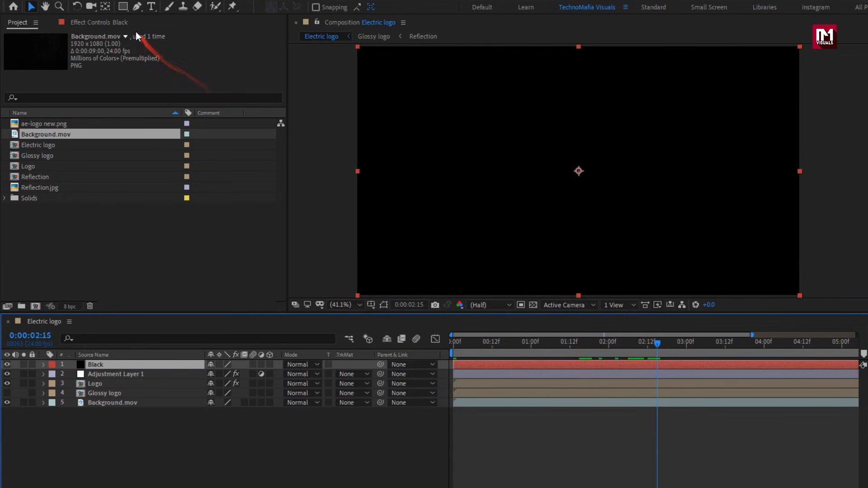
pyautogui.click(125, 7)
pyautogui.click(125, 7)
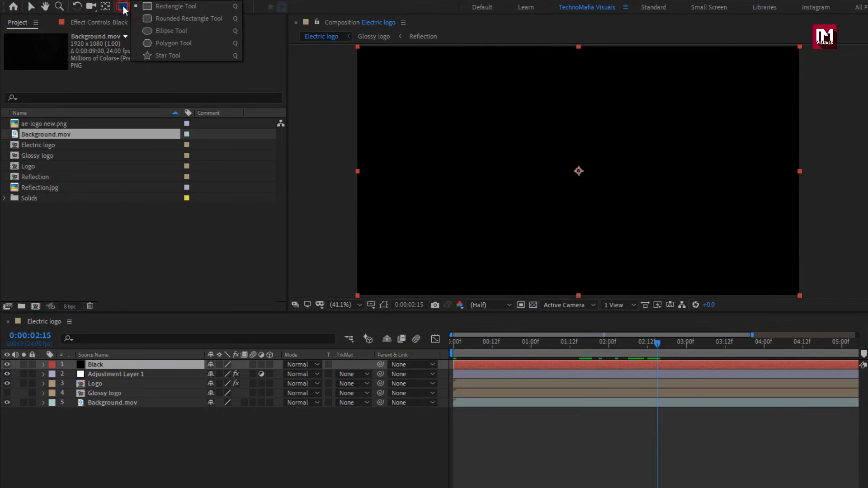
pyautogui.click(161, 31)
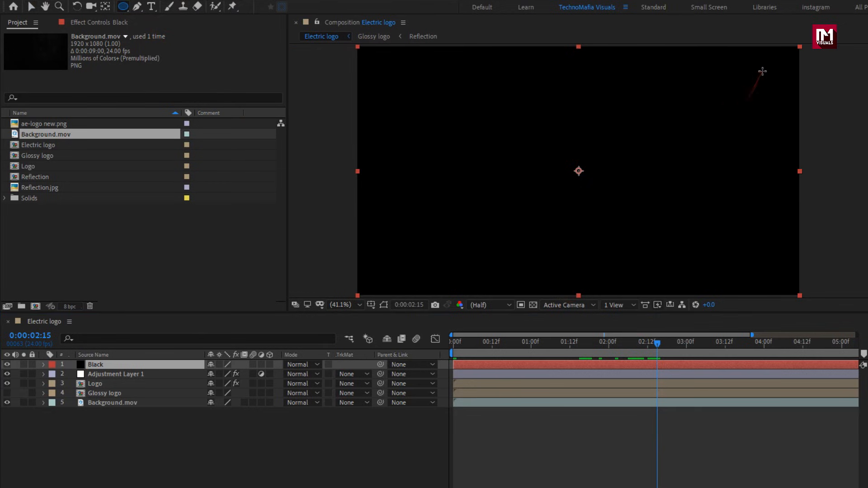
pyautogui.moveTo(762, 72)
pyautogui.mouseDown()
pyautogui.moveTo(409, 202)
pyautogui.moveTo(376, 281)
pyautogui.mouseUp()
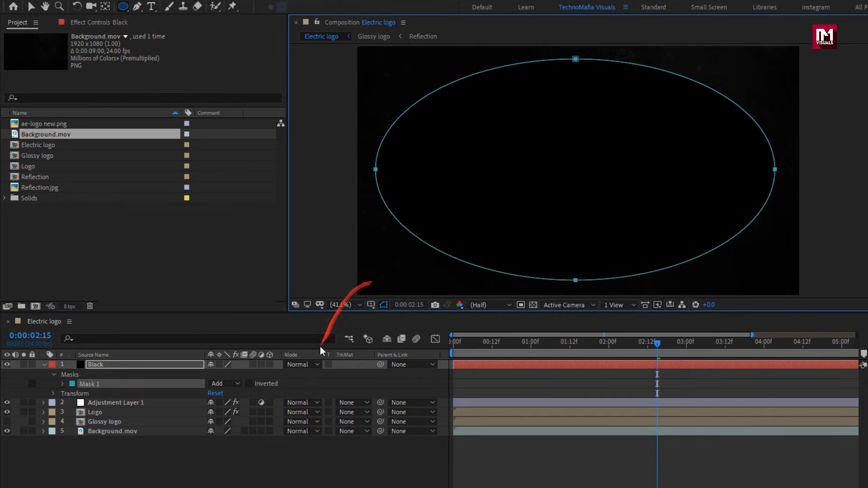
pyautogui.click(249, 384)
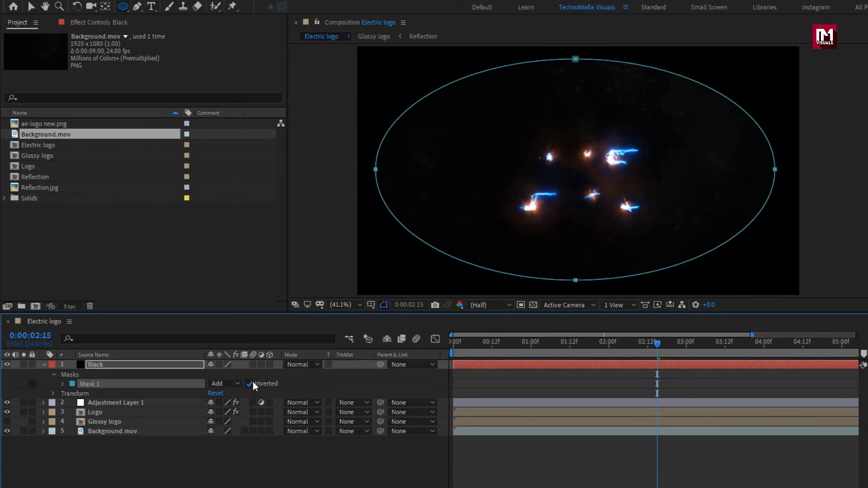
# Set the Black solid's Mask Feather to 259 pixels and check the vignette at 0:00:01:21.
pyautogui.click(63, 385)
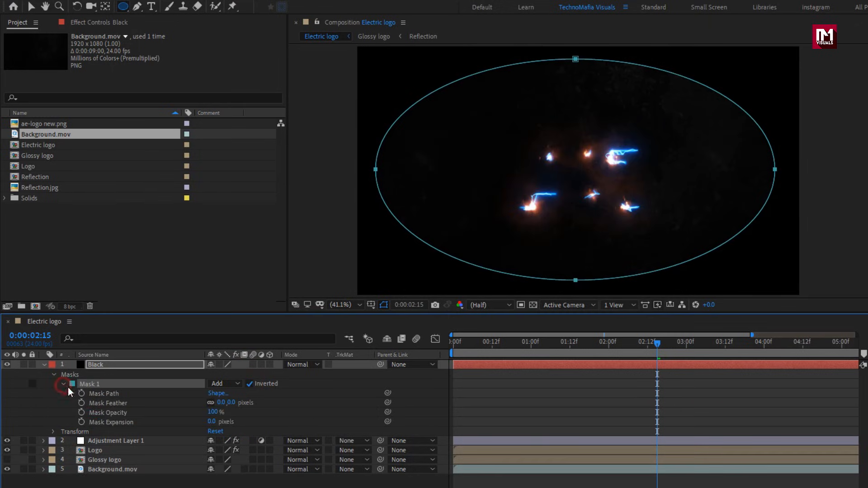
pyautogui.moveTo(230, 404); pyautogui.dragTo(270, 401)
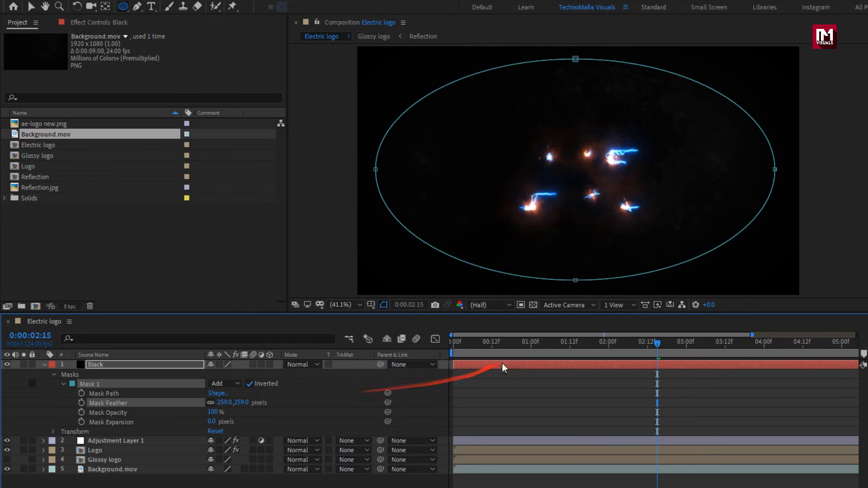
pyautogui.moveTo(507, 349); pyautogui.dragTo(601, 347)
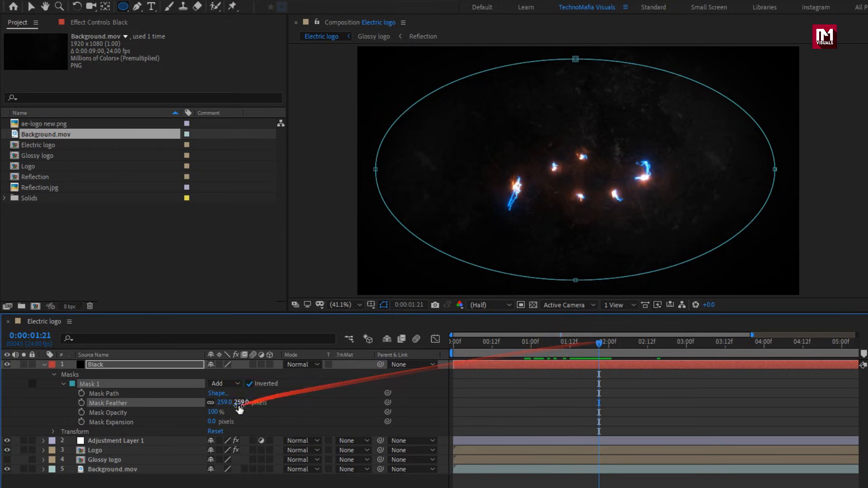
# Set the Black solid's Mask Expansion to -92 pixels and collapse the layer's properties.
pyautogui.moveTo(212, 422); pyautogui.dragTo(159, 422)
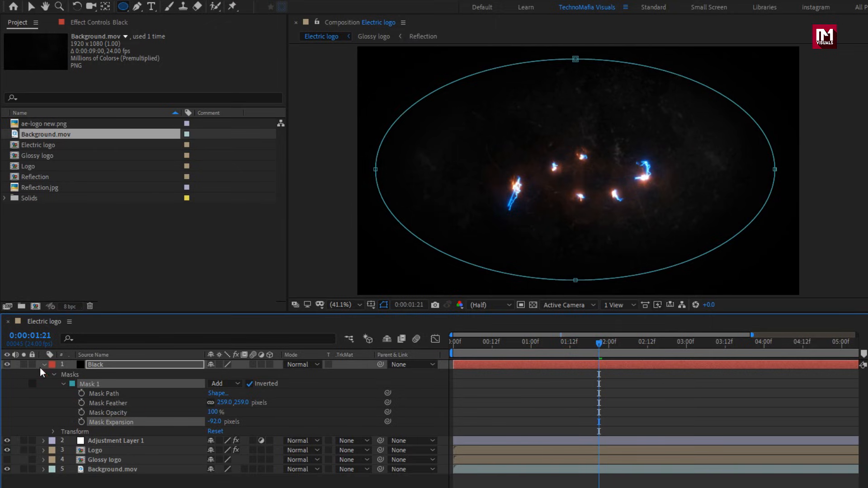
pyautogui.click(44, 365)
pyautogui.click(123, 420)
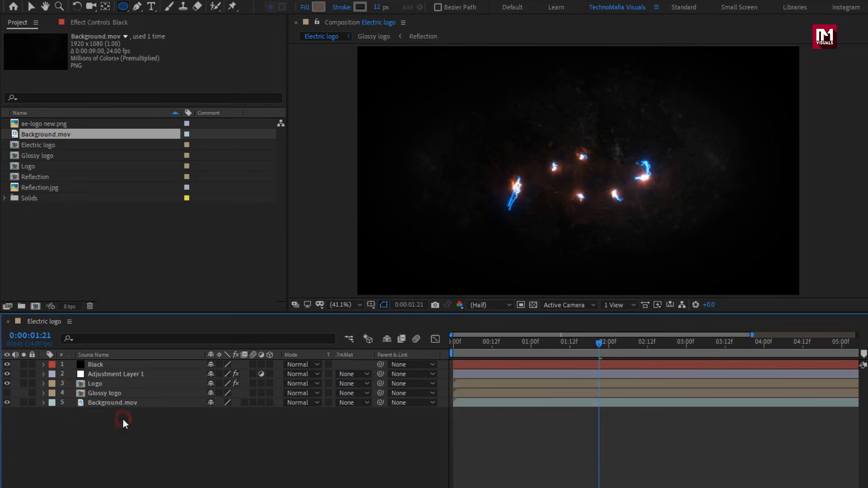
# Create a black 1920 x 1080 px solid layer named Frame and add a full-frame rectangular mask to it.
pyautogui.rightClick(129, 429)
pyautogui.moveTo(199, 300)
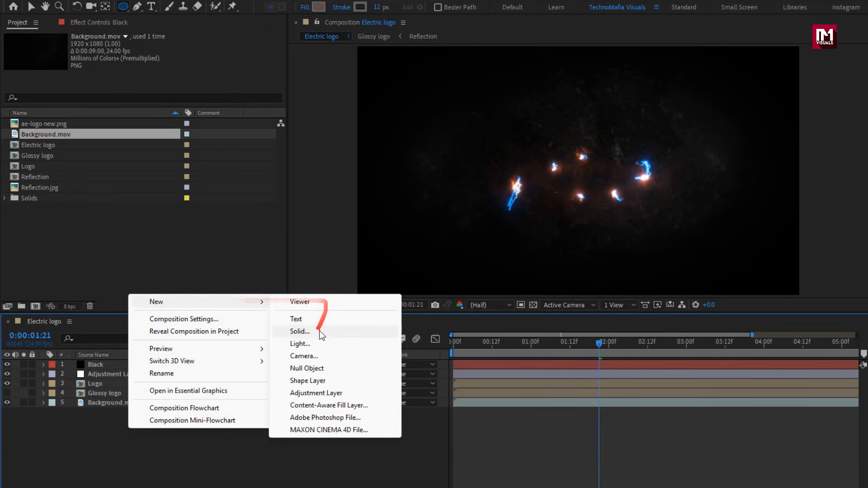
pyautogui.click(299, 331)
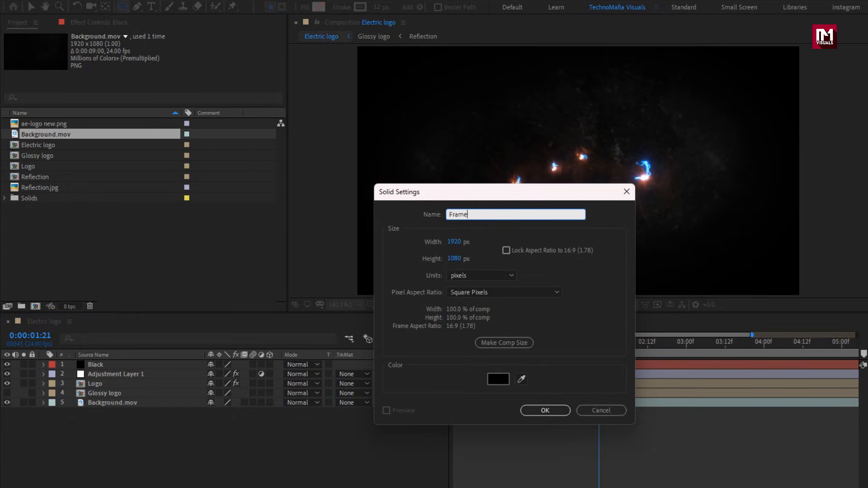
pyautogui.click(531, 413)
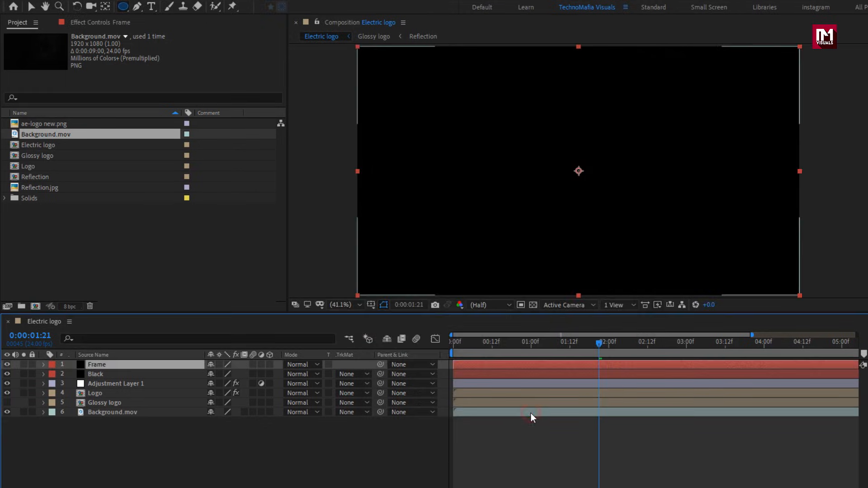
pyautogui.moveTo(123, 10); pyautogui.dragTo(164, 8)
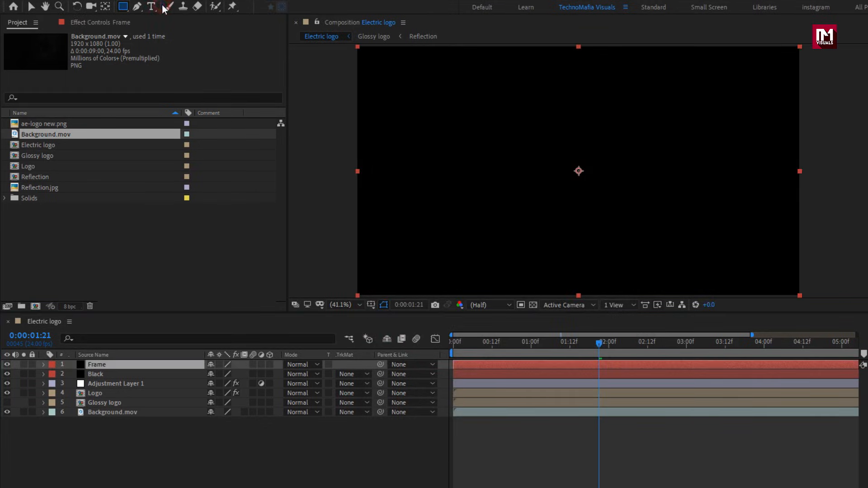
pyautogui.doubleClick(122, 6)
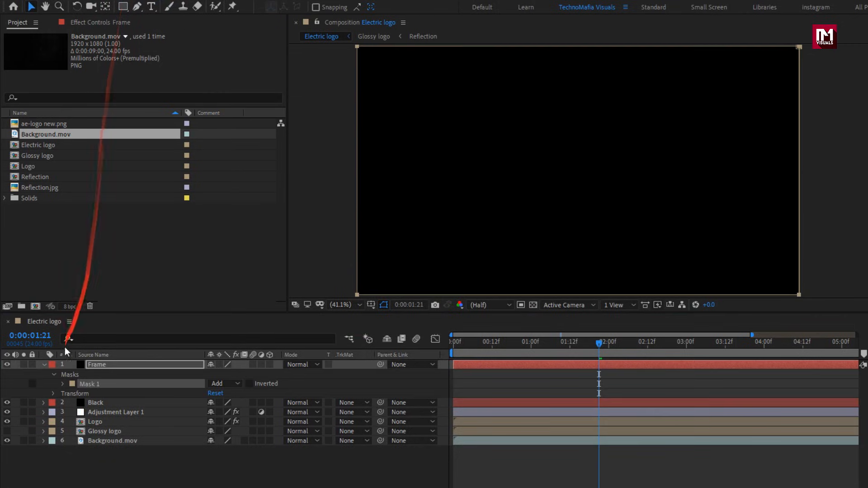
# Set the Frame mask's bounding box to 10% top and 90% bottom of source, and invert the mask to form letterbox bars.
pyautogui.click(63, 385)
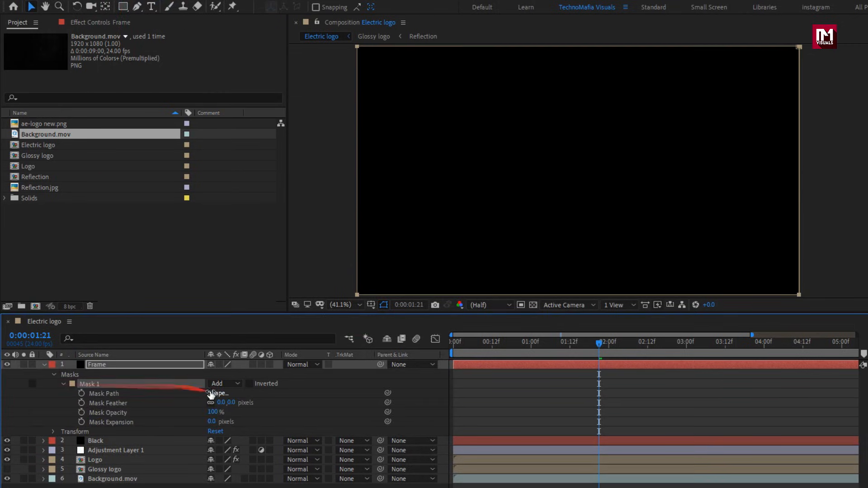
pyautogui.click(217, 393)
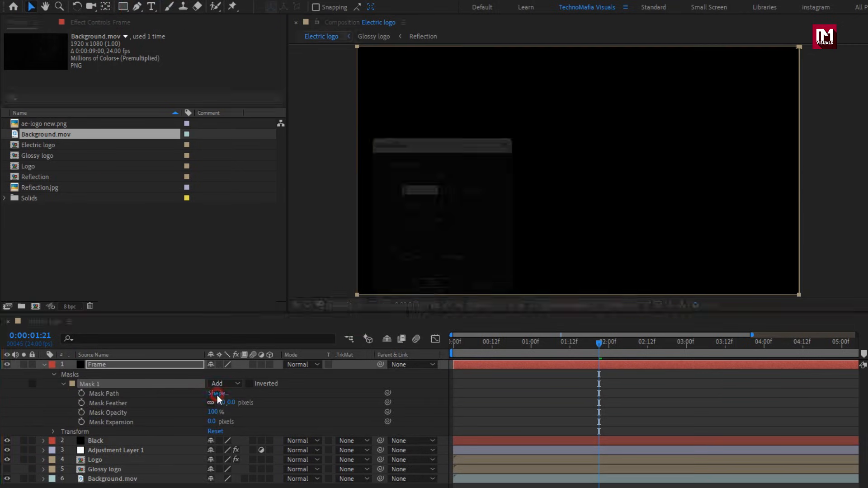
pyautogui.click(442, 222)
pyautogui.click(458, 267)
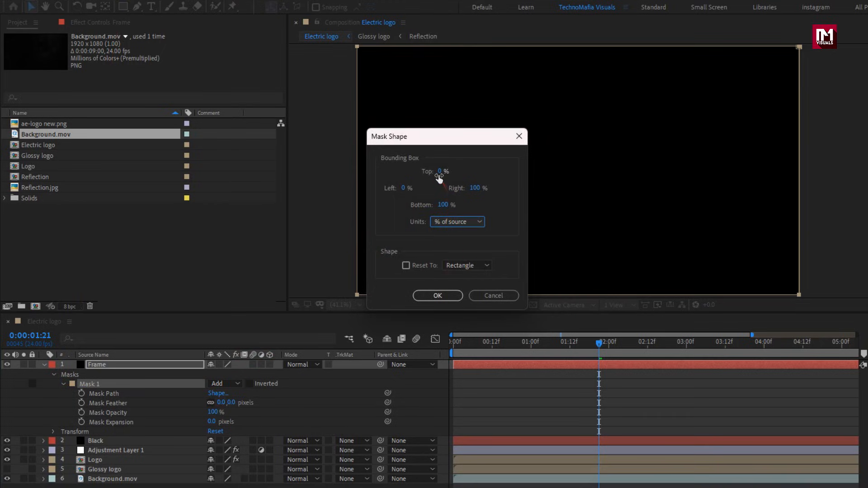
pyautogui.click(440, 172)
pyautogui.write('10')
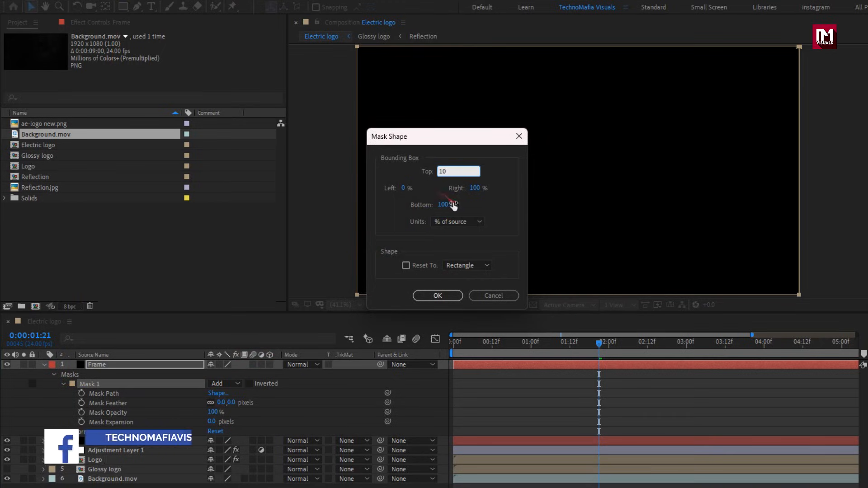
pyautogui.click(453, 204)
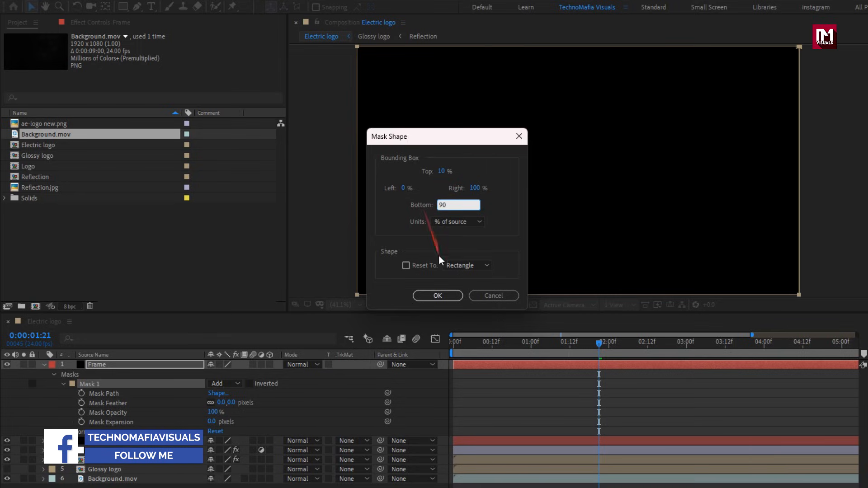
pyautogui.write('90')
pyautogui.click(437, 295)
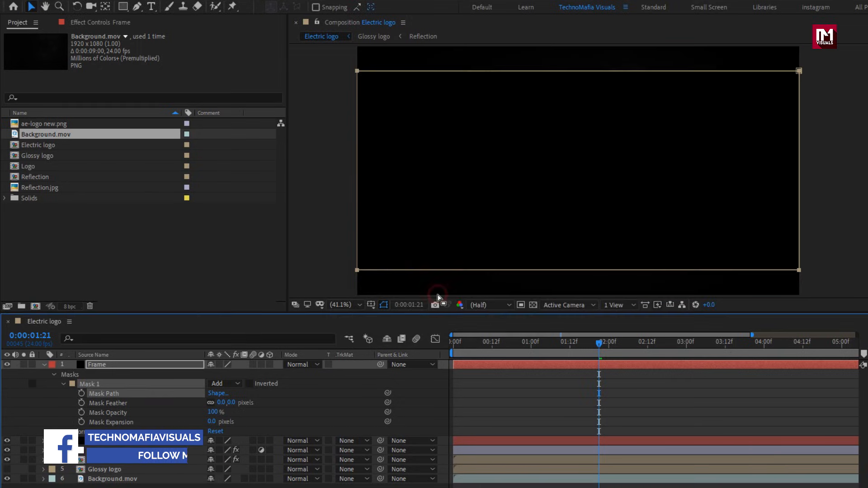
pyautogui.click(250, 384)
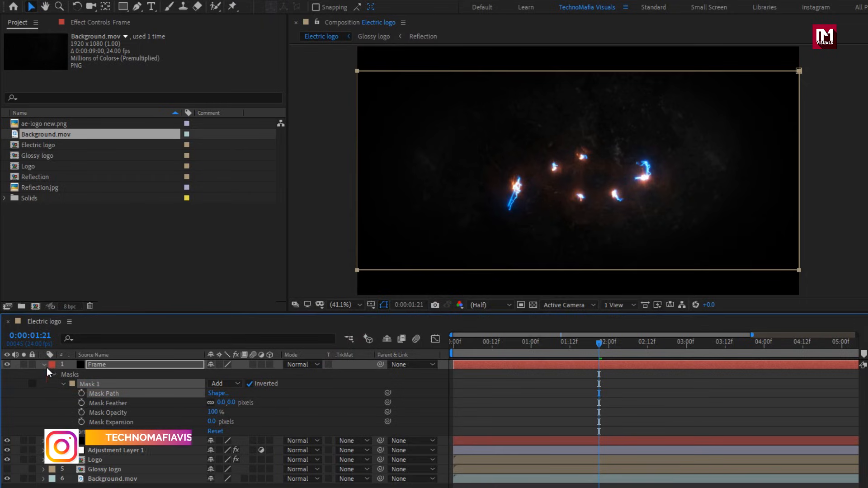
pyautogui.click(45, 365)
# Make the Glossy logo layer visible and shift it in time to start at about 0:00:04:09.
pyautogui.moveTo(468, 341); pyautogui.dragTo(442, 341)
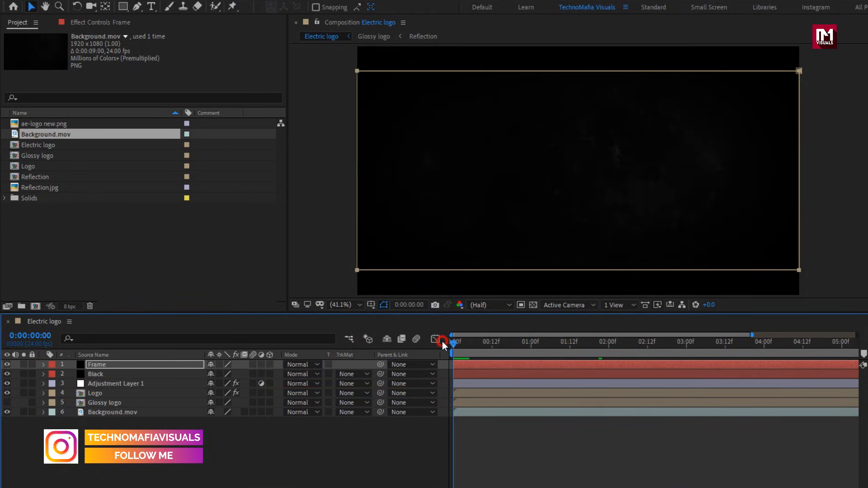
pyautogui.moveTo(752, 335); pyautogui.dragTo(856, 335)
pyautogui.moveTo(696, 344); pyautogui.dragTo(708, 344)
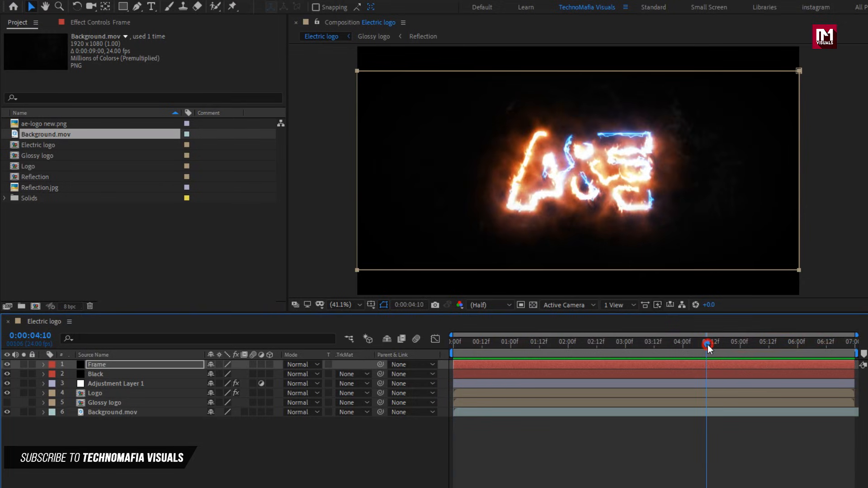
pyautogui.click(109, 401)
pyautogui.click(9, 403)
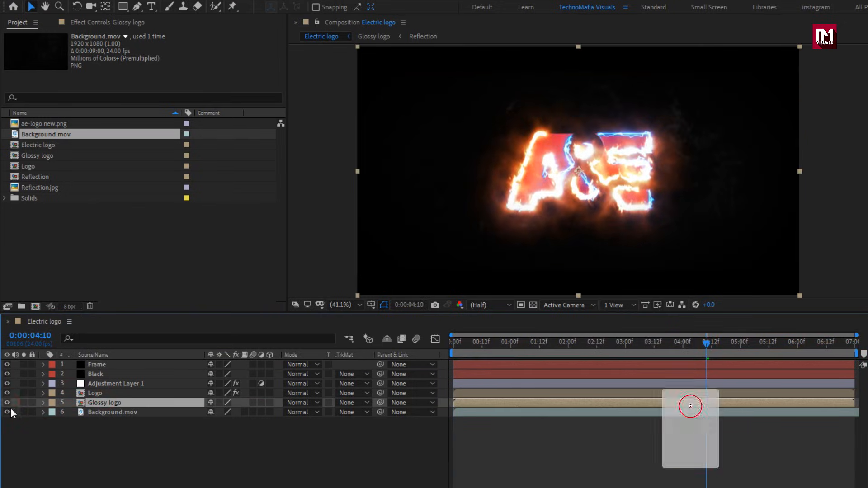
pyautogui.moveTo(457, 403); pyautogui.dragTo(738, 402)
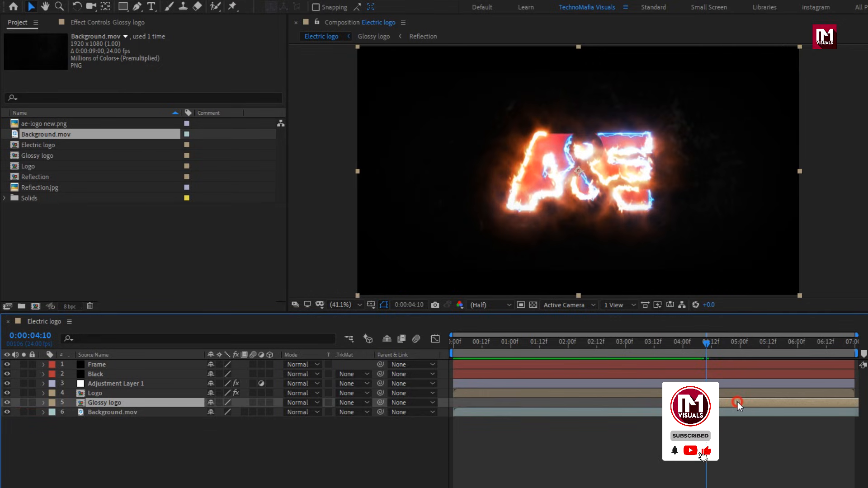
# Keyframe the Glossy logo's Opacity at 0% at 0:00:04:09 and 100% at 0:00:04:17.
pyautogui.moveTo(452, 335); pyautogui.dragTo(666, 335)
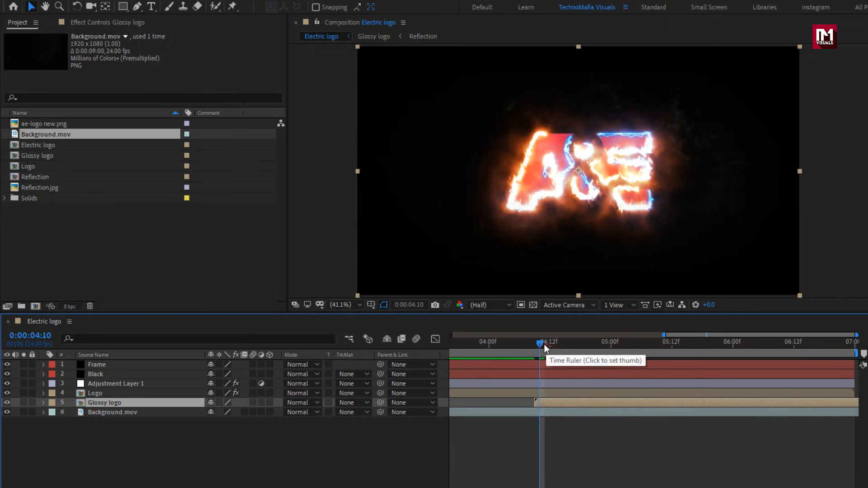
pyautogui.moveTo(541, 344); pyautogui.dragTo(572, 348)
pyautogui.press('t')
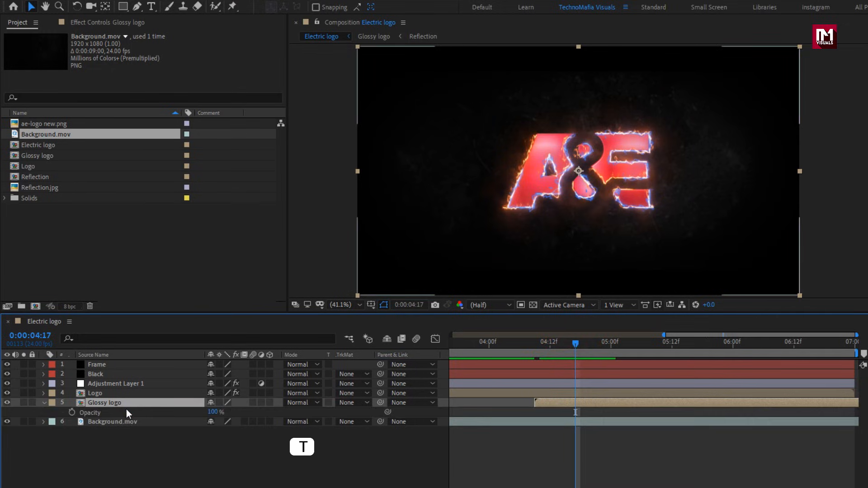
pyautogui.click(71, 412)
pyautogui.click(534, 343)
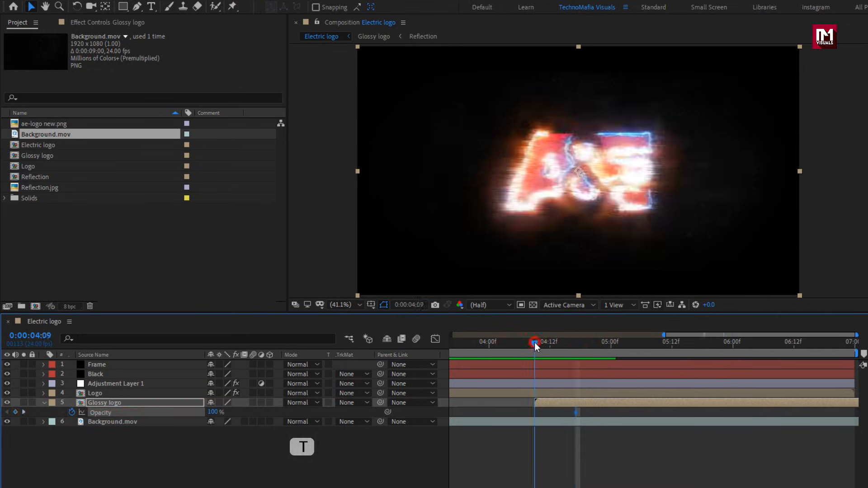
pyautogui.moveTo(216, 413); pyautogui.dragTo(71, 412)
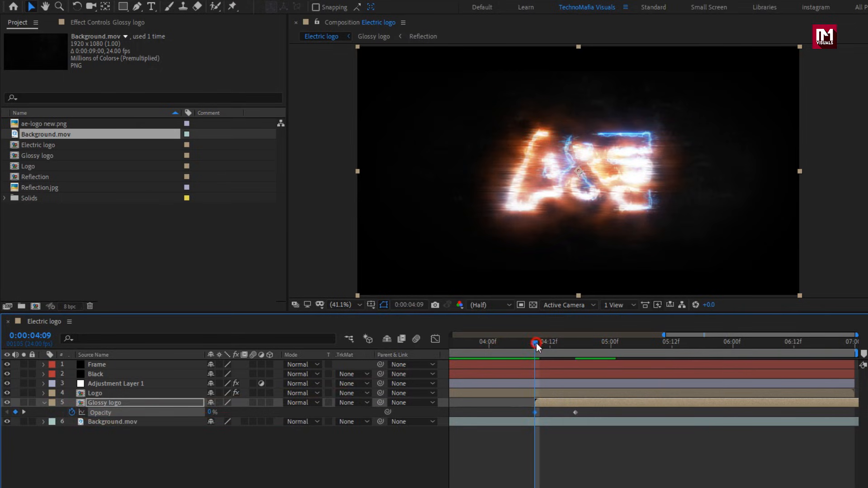
# Check the Glossy logo's fade-in, collapse its properties, and play the animation from 0:00:00:00.
pyautogui.moveTo(537, 343)
pyautogui.mouseDown()
pyautogui.moveTo(582, 344)
pyautogui.moveTo(489, 348)
pyautogui.moveTo(600, 347)
pyautogui.mouseUp()
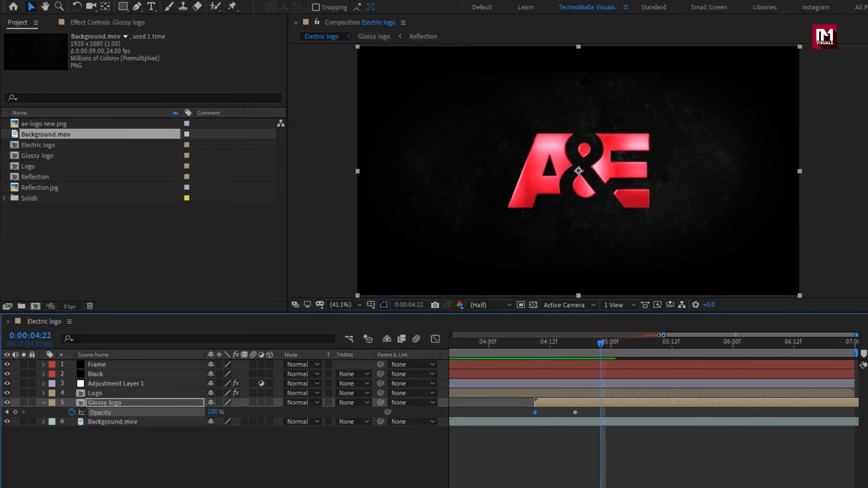
pyautogui.moveTo(661, 336); pyautogui.dragTo(351, 347)
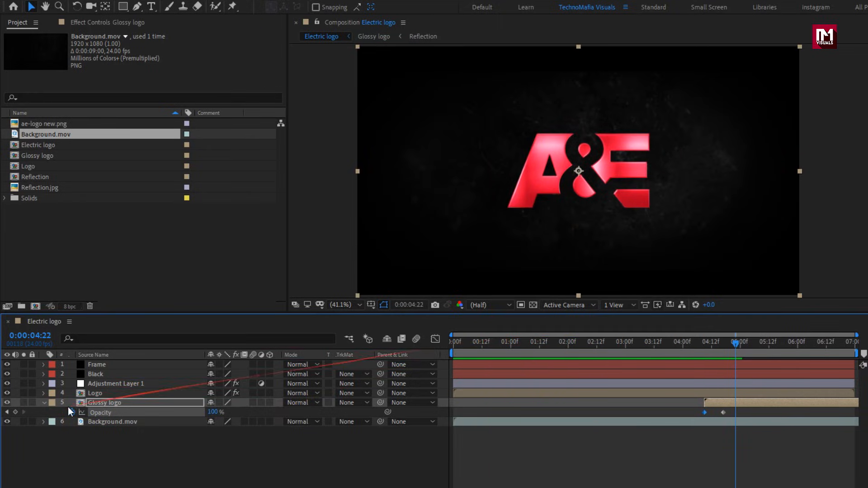
pyautogui.click(45, 403)
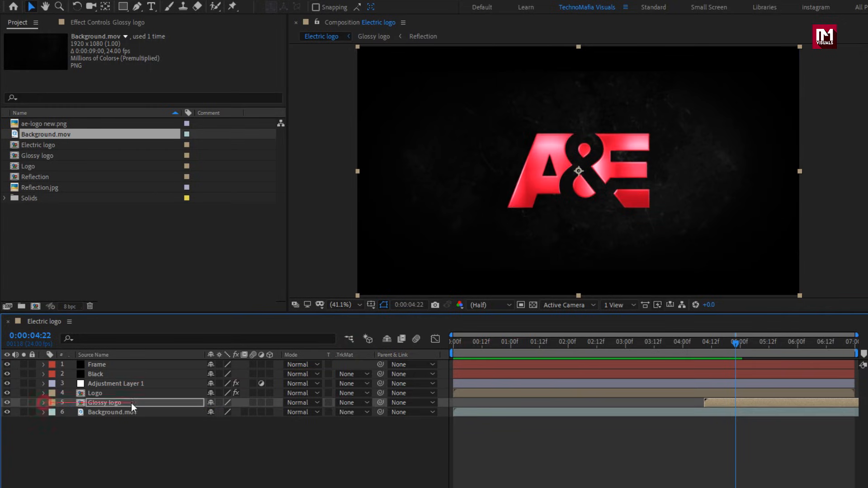
pyautogui.click(451, 344)
pyautogui.press('space')
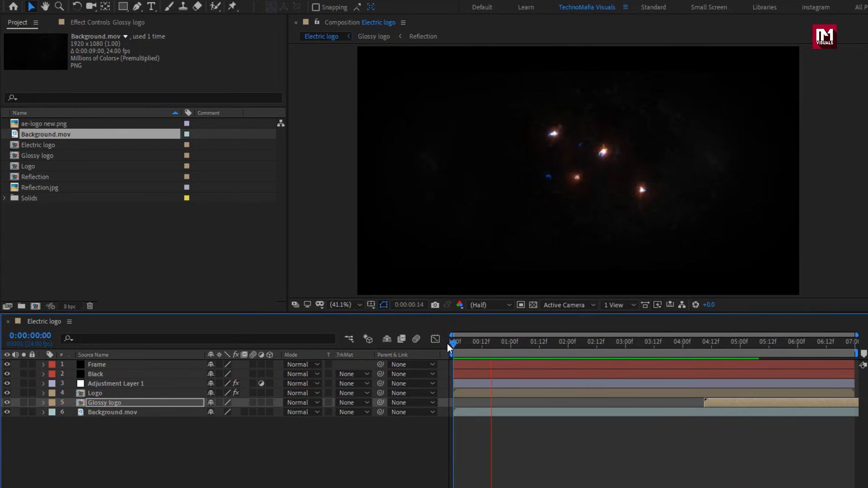